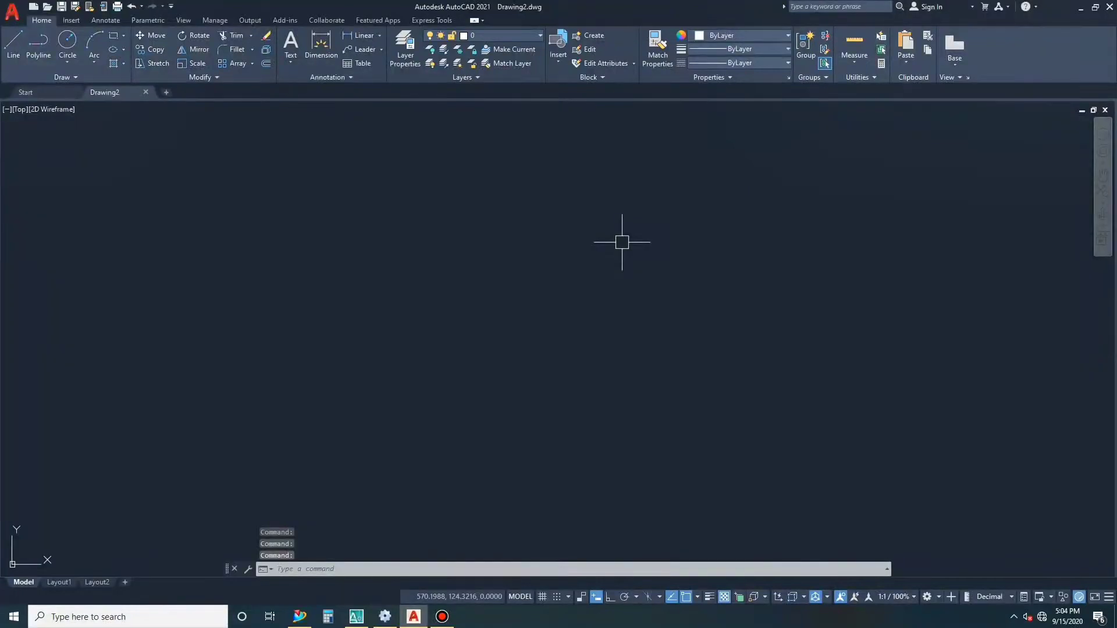
- Draw concentric circles of diameter 104 and 80 near the drawing centre
{"action": "left_click", "coordinate": [68, 47]}
{"action": "left_click", "coordinate": [541, 316]}
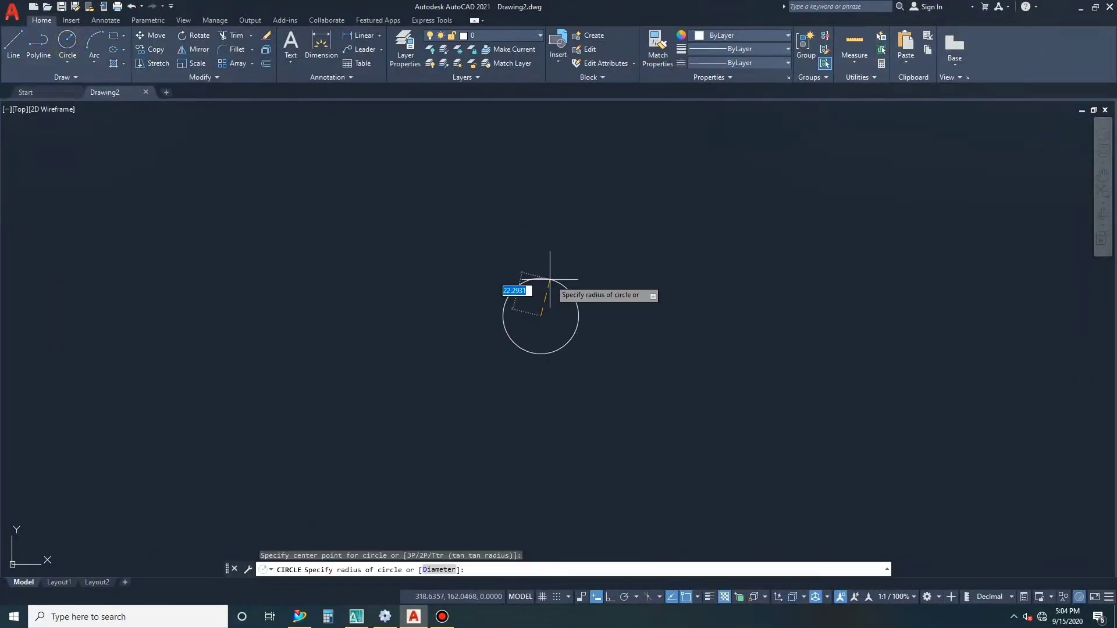
{"action": "type", "text": "D"}
{"action": "key", "text": "Return"}
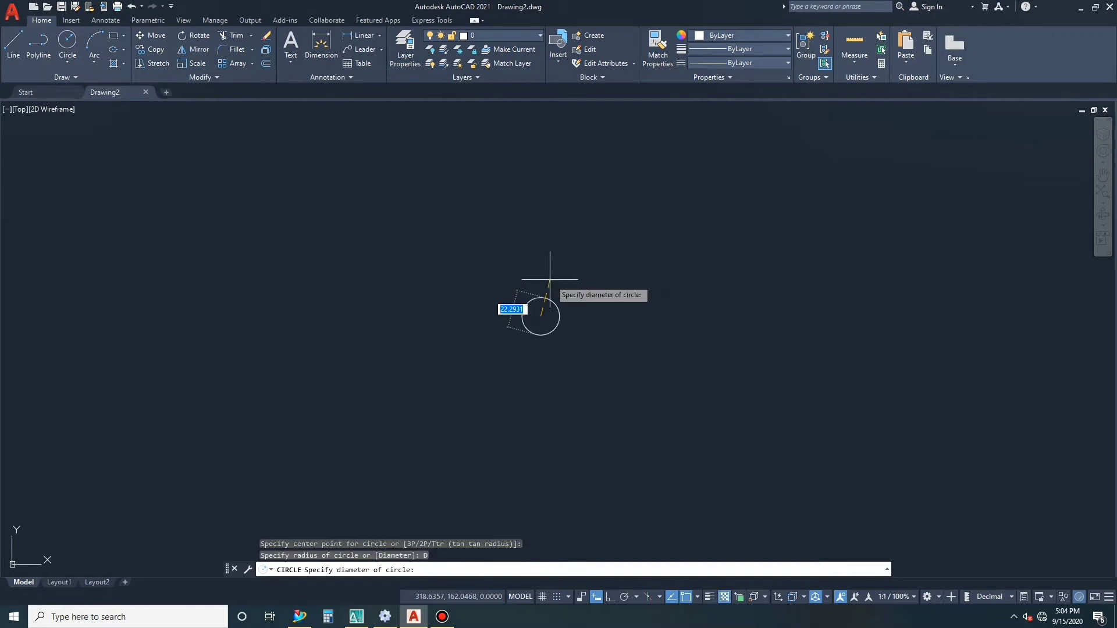
{"action": "type", "text": "104"}
{"action": "key", "text": "Return"}
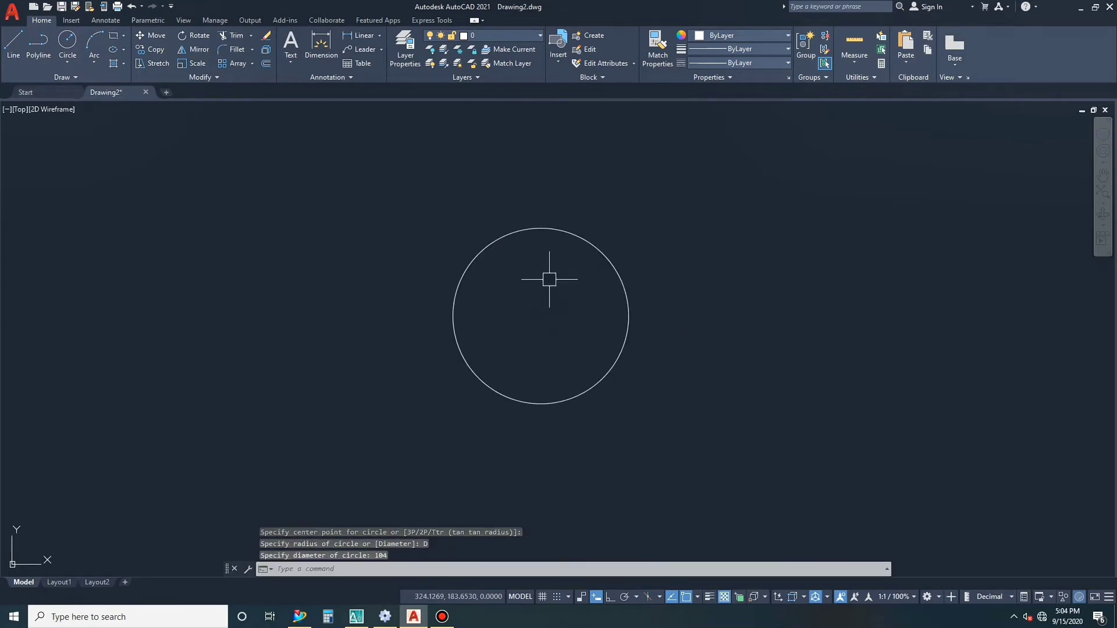
{"action": "left_click", "coordinate": [68, 46]}
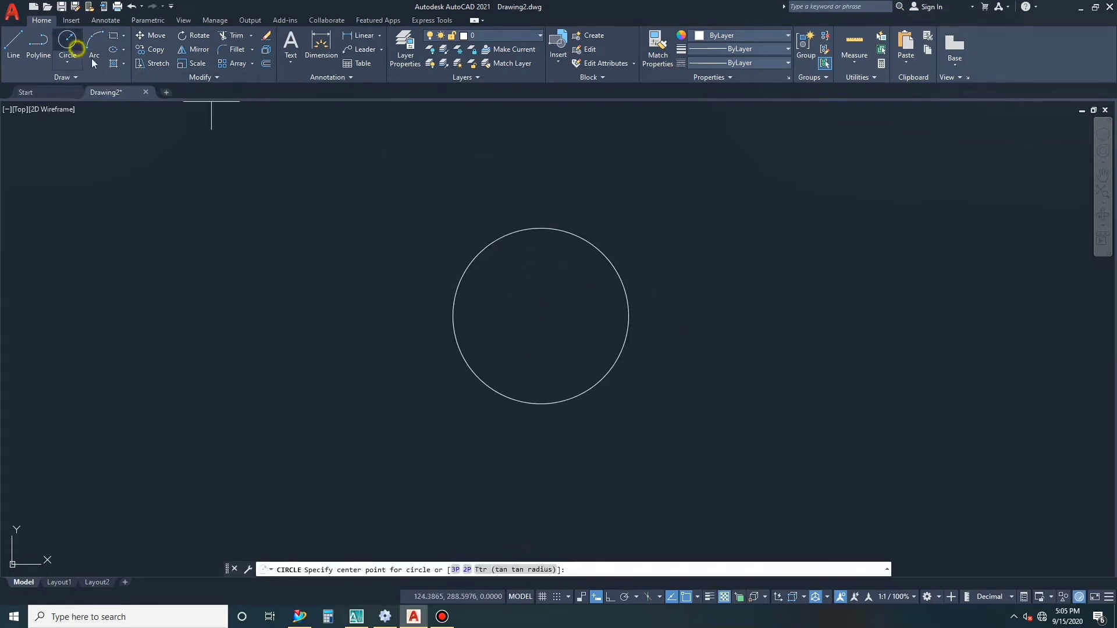
{"action": "left_click", "coordinate": [541, 316]}
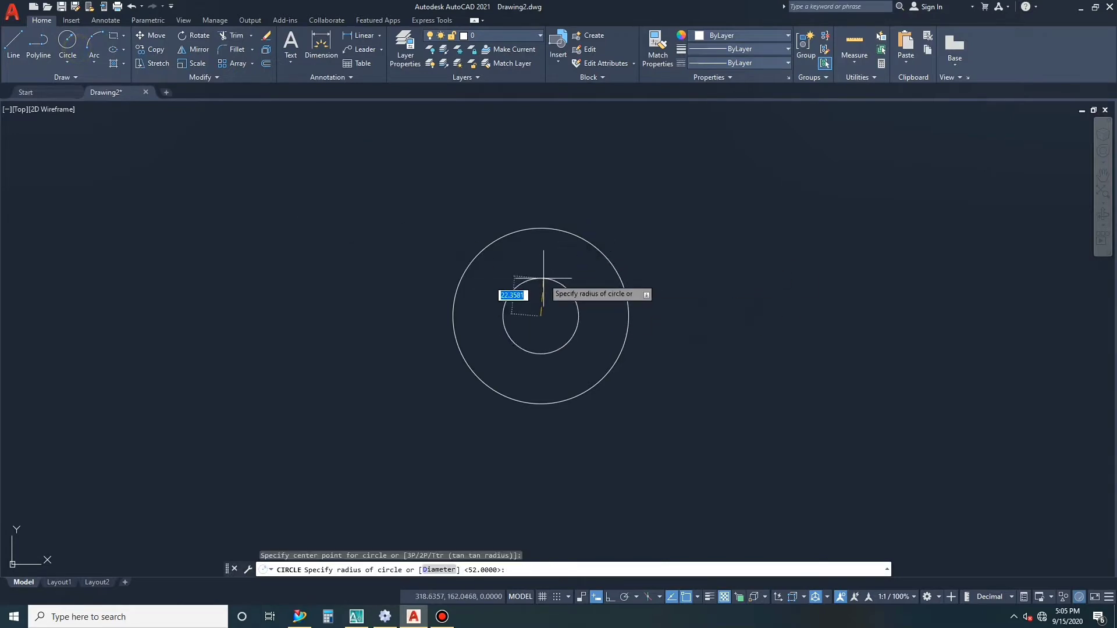
{"action": "type", "text": "D"}
{"action": "key", "text": "Return"}
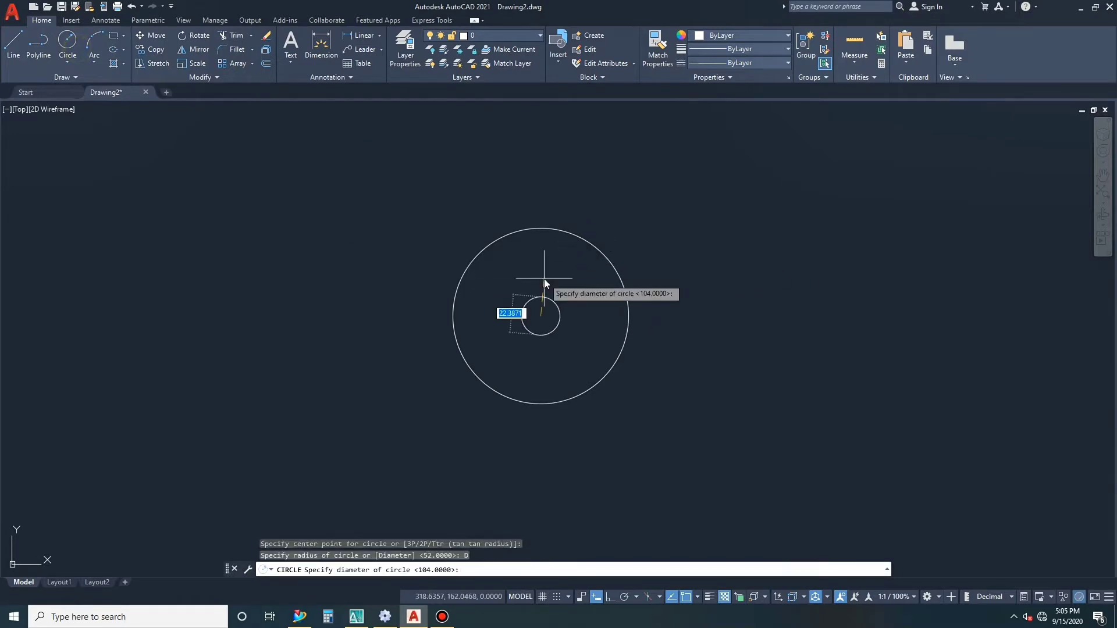
{"action": "type", "text": "80"}
{"action": "key", "text": "Return"}
- Add a third circle of diameter 32 on the same centre
{"action": "key", "text": "Escape"}
{"action": "key", "text": "Escape"}
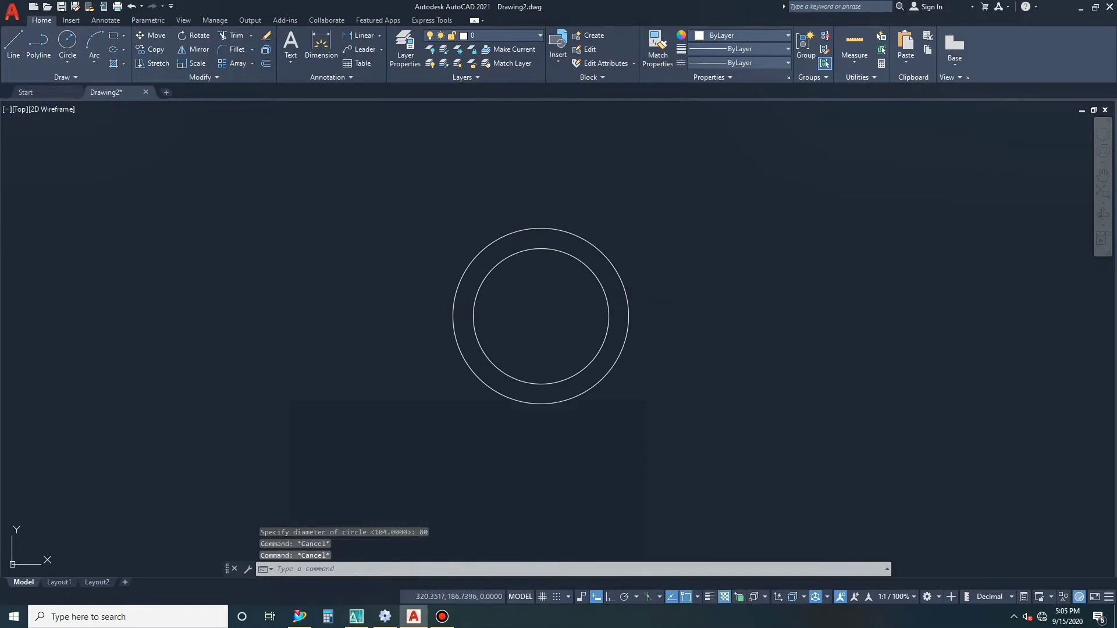
{"action": "key", "text": "Escape"}
{"action": "key", "text": "Return"}
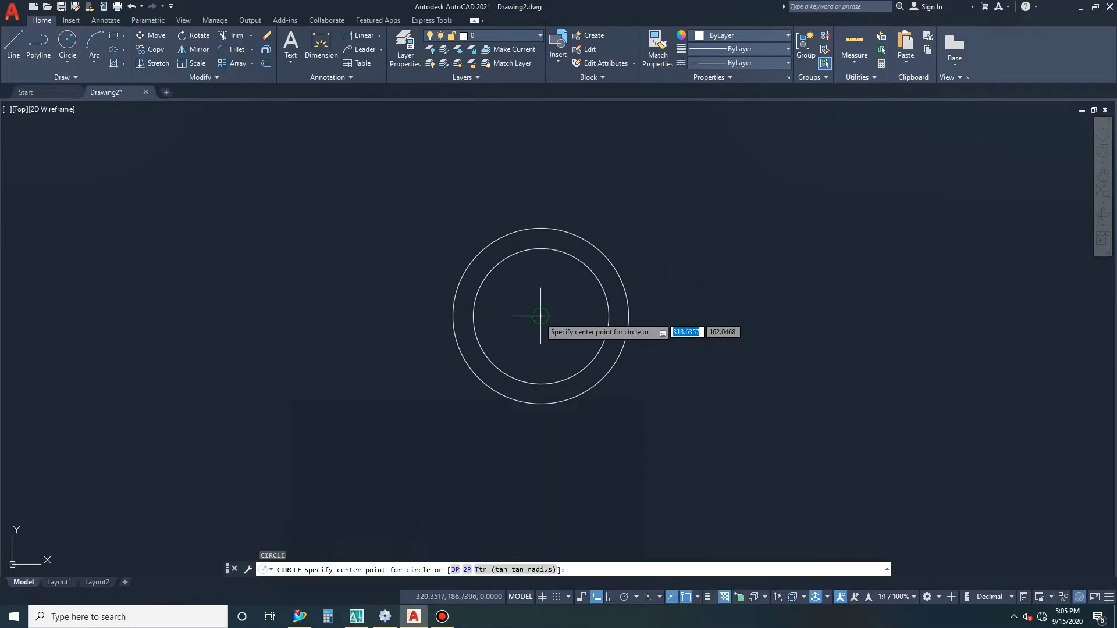
{"action": "left_click", "coordinate": [540, 316]}
{"action": "key", "text": "Return"}
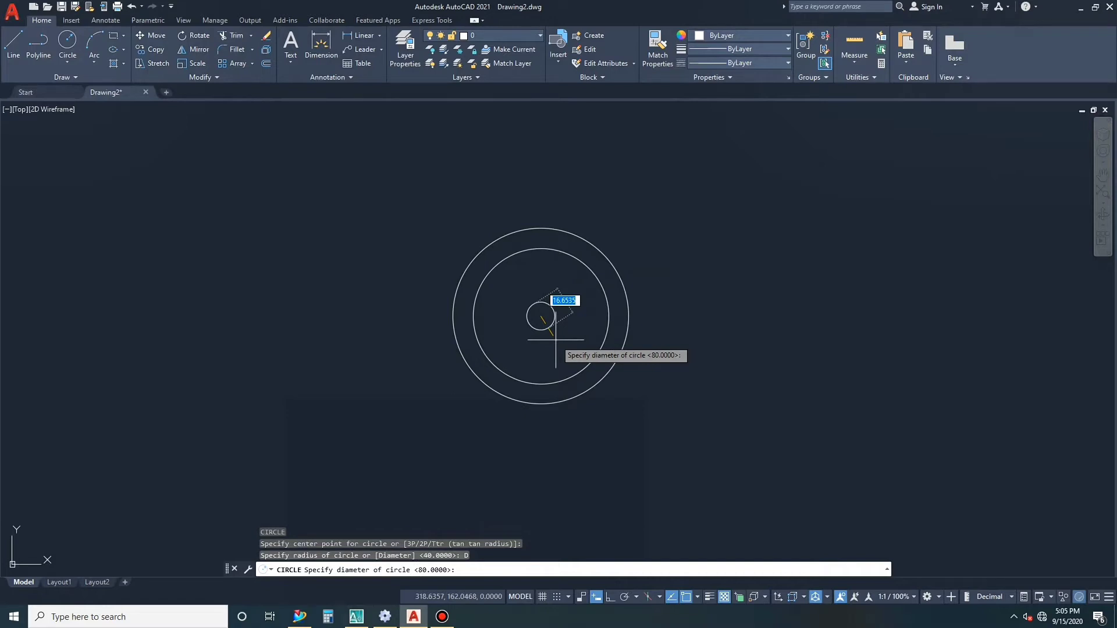
{"action": "type", "text": "32"}
{"action": "key", "text": "Return"}
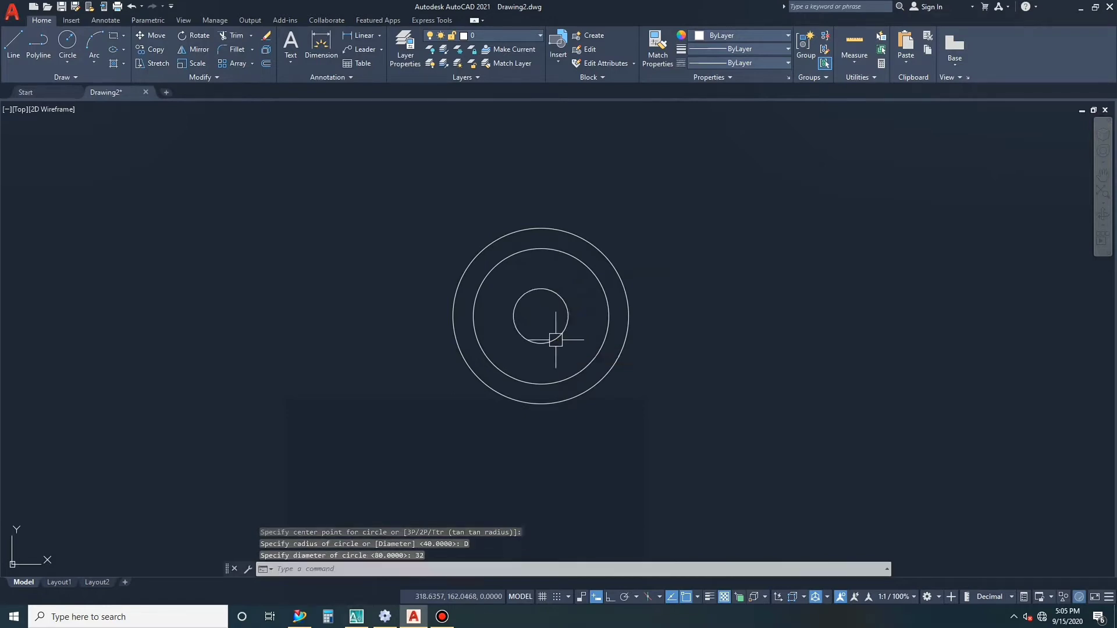
{"action": "key", "text": "Escape"}
{"action": "key", "text": "Escape"}
{"action": "key", "text": "Escape"}
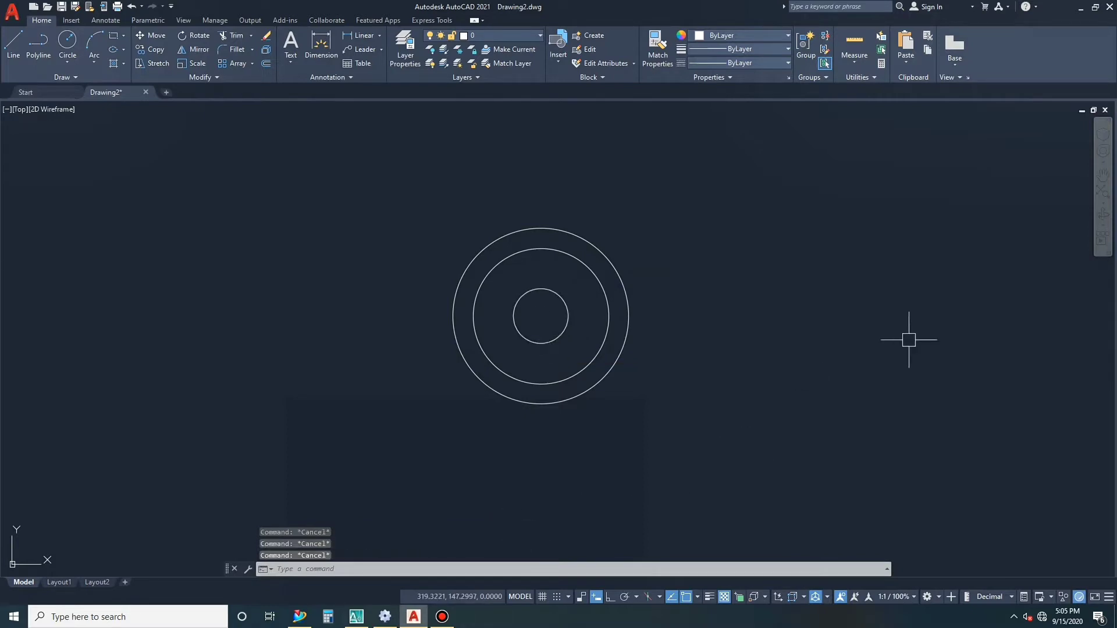
{"action": "type", "text": "L"}
- Draw a vertical line from the circles' centre down past the outer circle
{"action": "key", "text": "Return"}
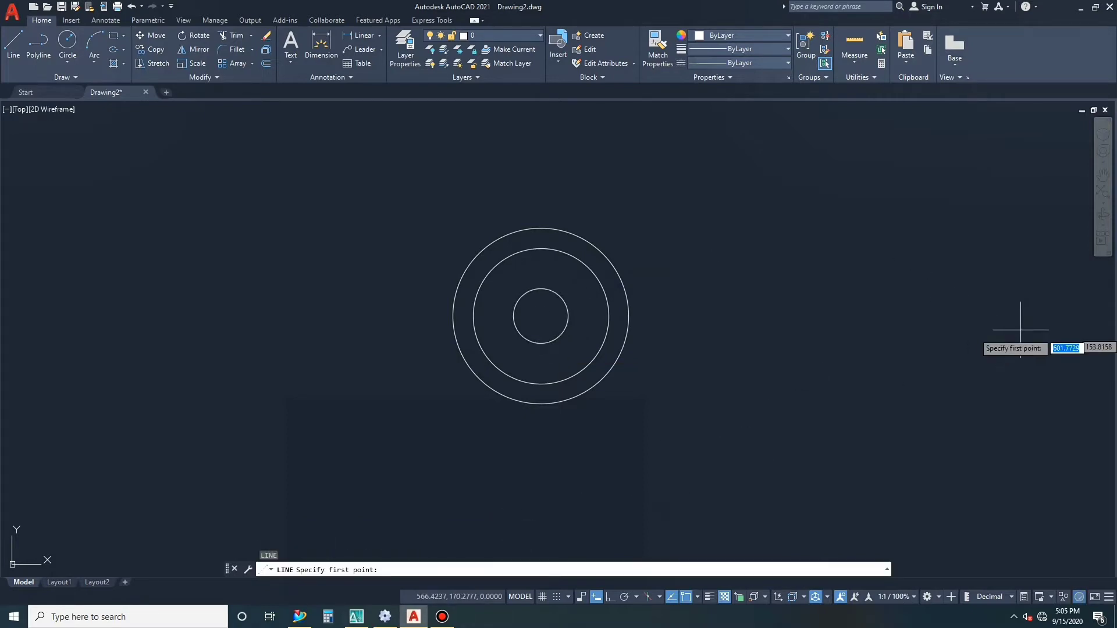
{"action": "left_click", "coordinate": [540, 316]}
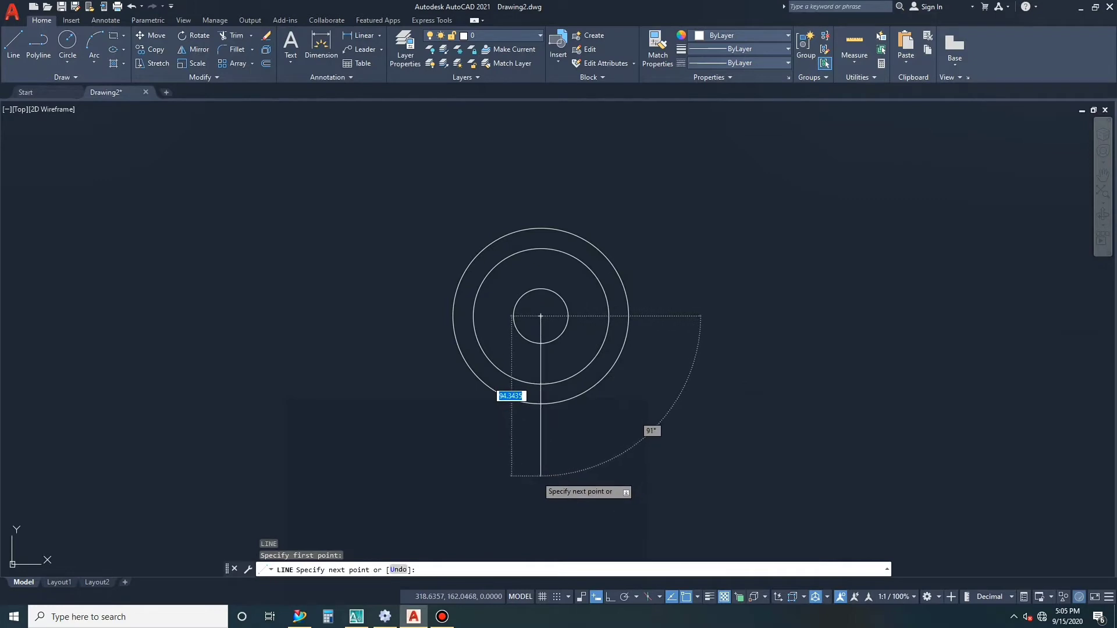
{"action": "key", "text": "F8"}
{"action": "left_click", "coordinate": [541, 465]}
{"action": "key", "text": "Escape"}
{"action": "key", "text": "Escape"}
{"action": "key", "text": "Escape"}
{"action": "type", "text": "0"}
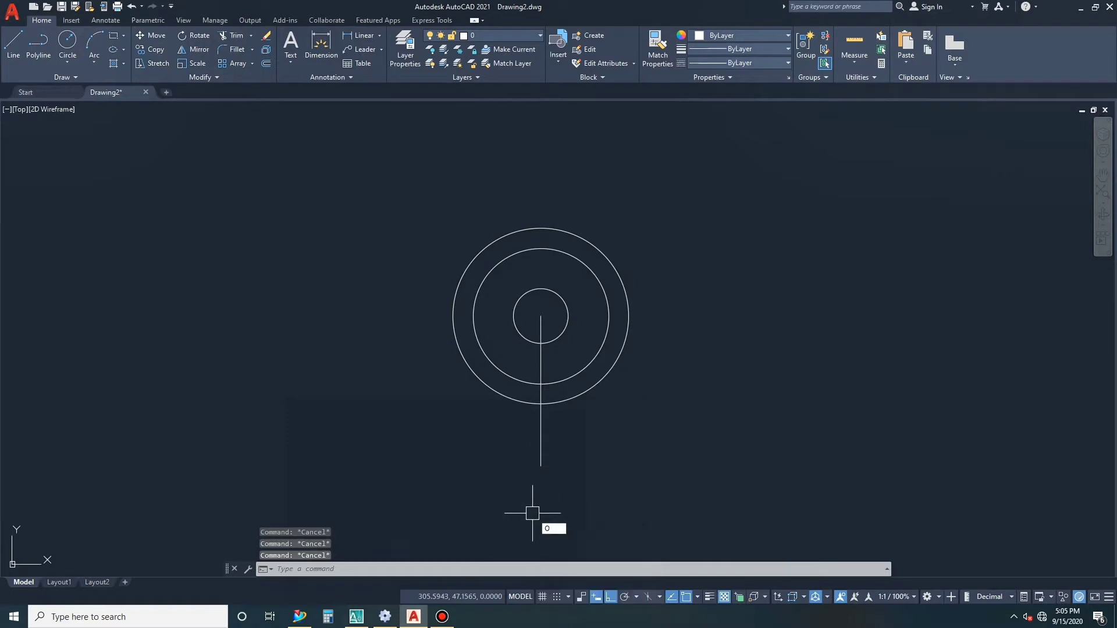
- Offset the vertical line 4 units to each side
{"action": "key", "text": "Return"}
{"action": "type", "text": "4"}
{"action": "key", "text": "Return"}
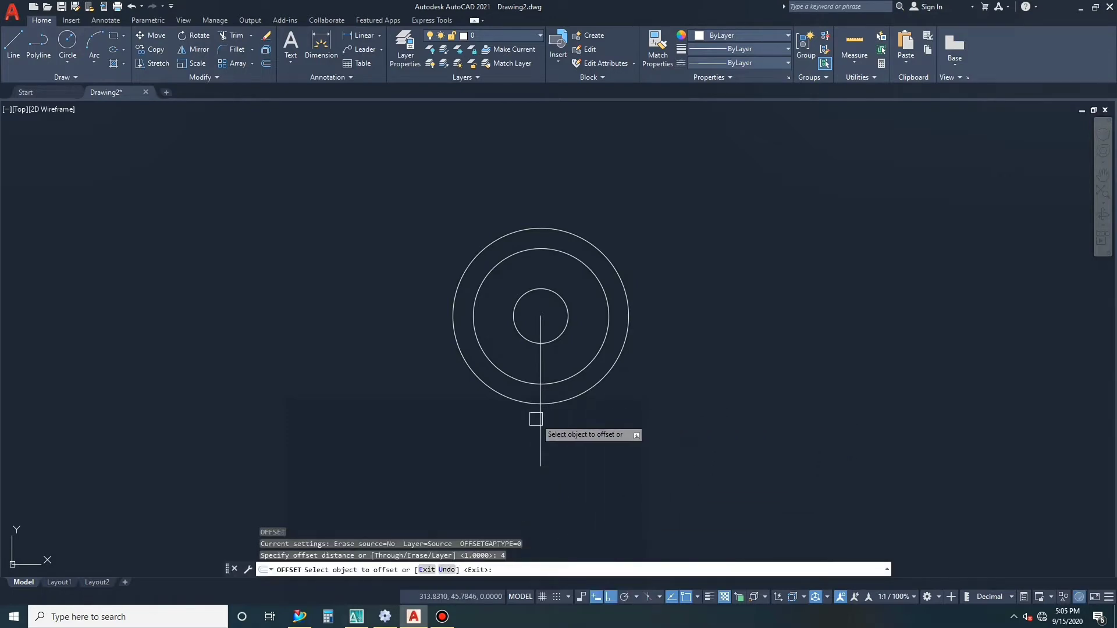
{"action": "left_click", "coordinate": [540, 420]}
{"action": "left_click", "coordinate": [584, 433]}
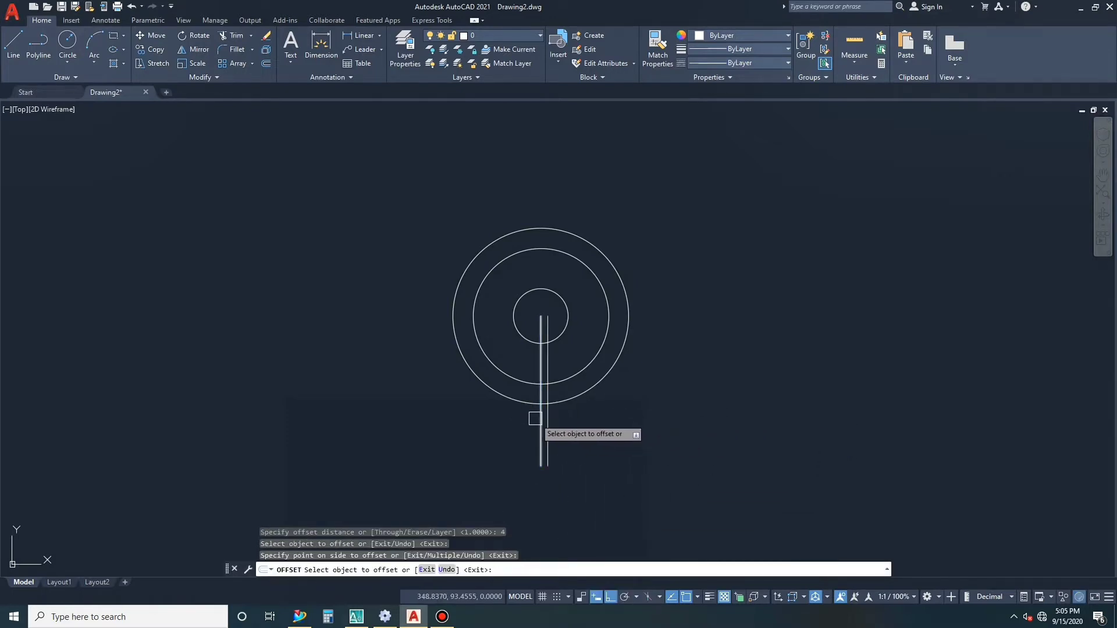
{"action": "left_click", "coordinate": [541, 422]}
{"action": "key", "text": "Escape"}
{"action": "key", "text": "Escape"}
{"action": "scroll", "coordinate": [540, 316], "scroll_direction": "up", "scroll_amount": 5}
{"action": "key", "text": "Escape"}
{"action": "key", "text": "Escape"}
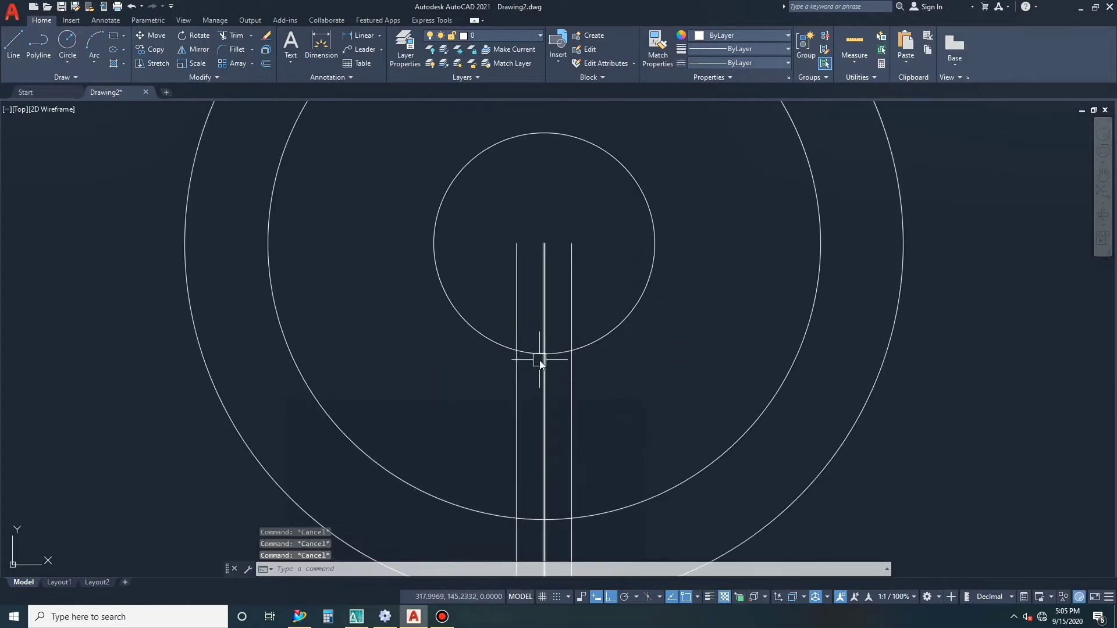
- Draw a 20-unit horizontal line at the small circle's bottom, extended past the vertical lines
{"action": "type", "text": "L"}
{"action": "key", "text": "Return"}
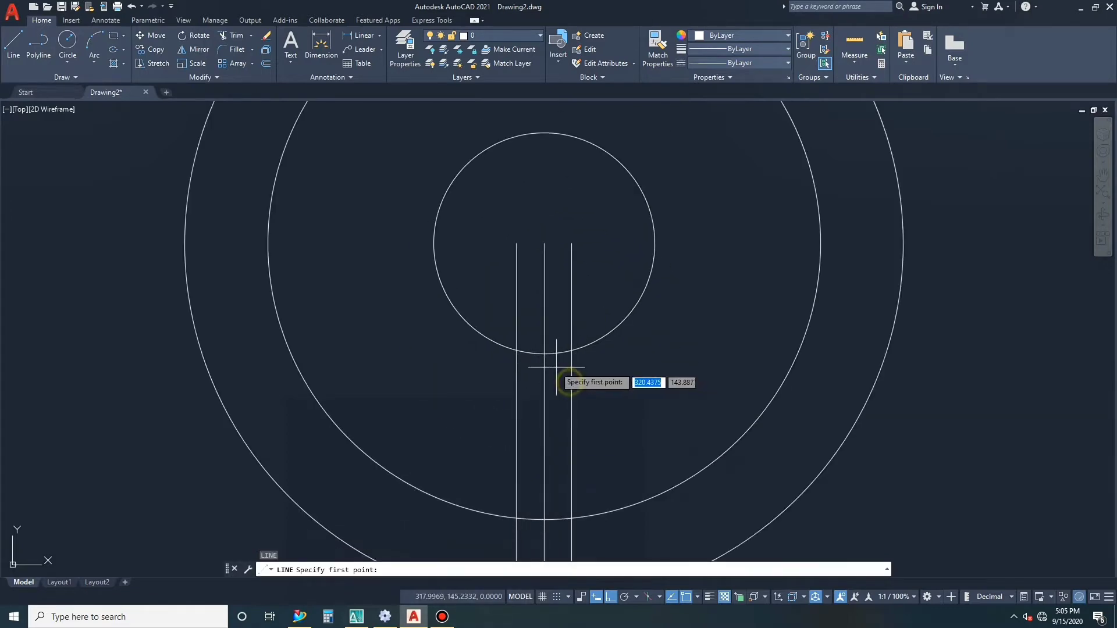
{"action": "left_click", "coordinate": [543, 353]}
{"action": "type", "text": "20"}
{"action": "key", "text": "Return"}
{"action": "key", "text": "Escape"}
{"action": "key", "text": "Escape"}
{"action": "left_click", "coordinate": [548, 359]}
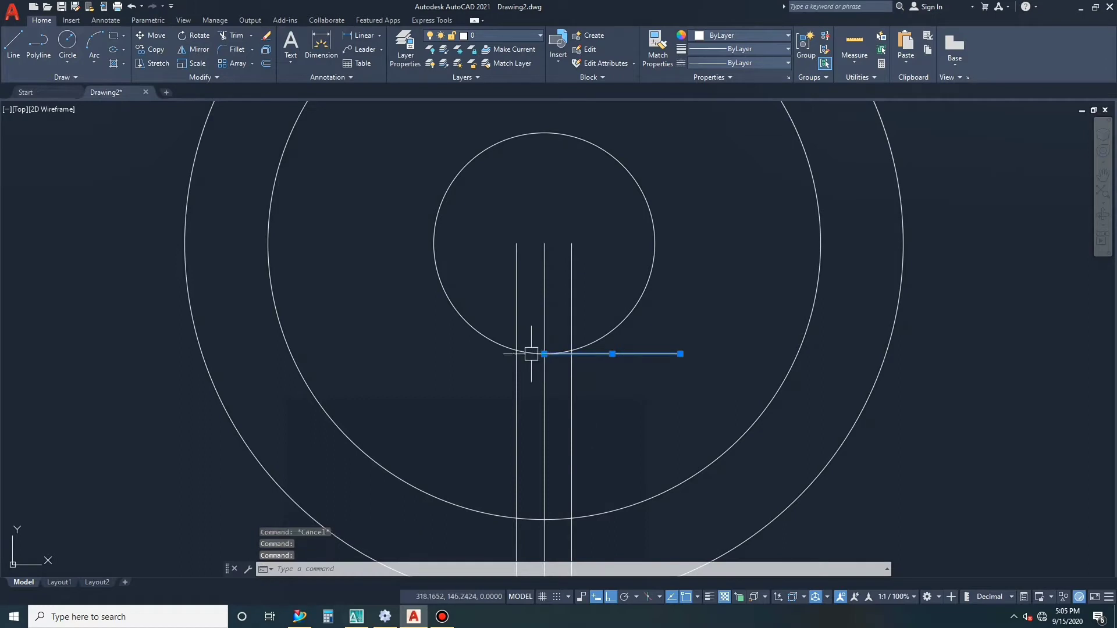
{"action": "left_click", "coordinate": [544, 353]}
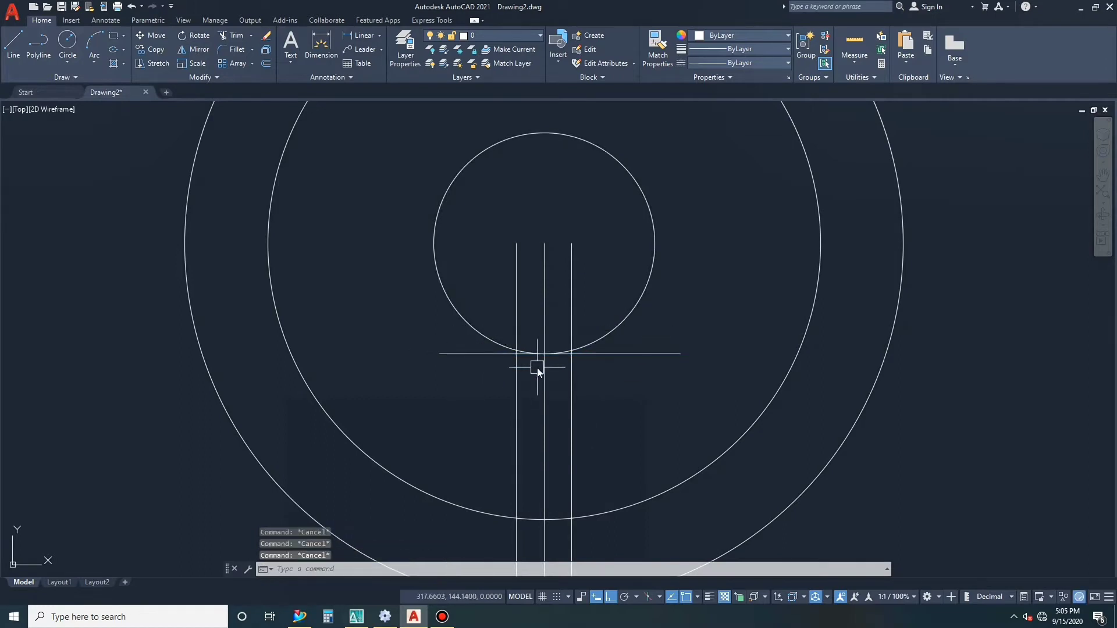
- Offset the horizontal line 1.5 units downward
{"action": "type", "text": "o"}
{"action": "key", "text": "Return"}
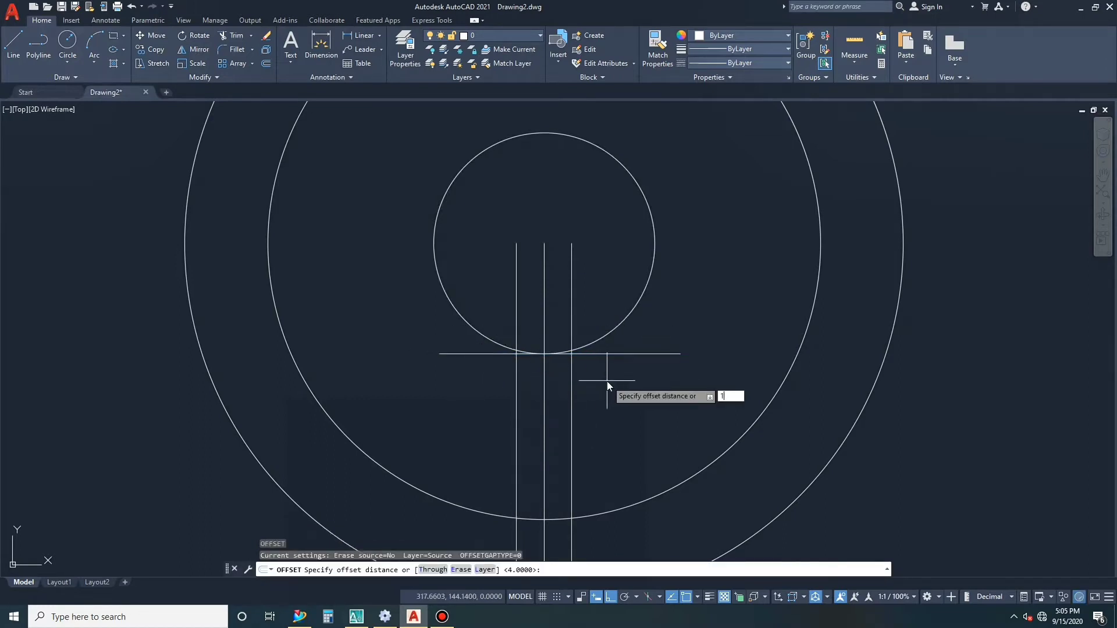
{"action": "type", "text": "1.5"}
{"action": "key", "text": "Return"}
{"action": "left_click", "coordinate": [625, 354]}
{"action": "left_click", "coordinate": [625, 398]}
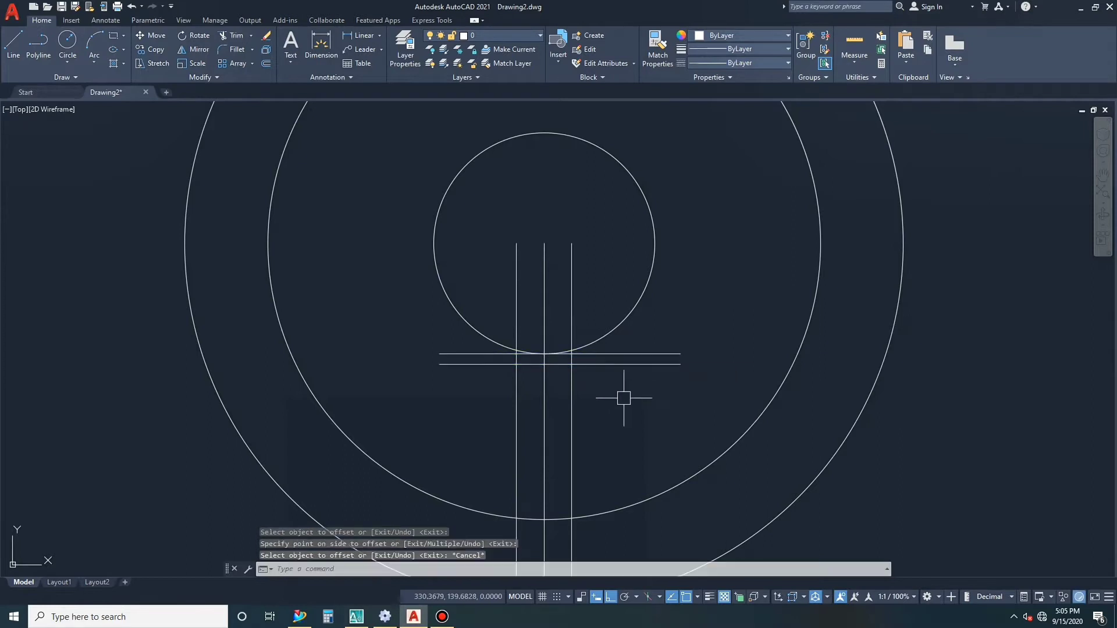
{"action": "key", "text": "Escape"}
{"action": "key", "text": "Escape"}
{"action": "key", "text": "Escape"}
{"action": "type", "text": "t"}
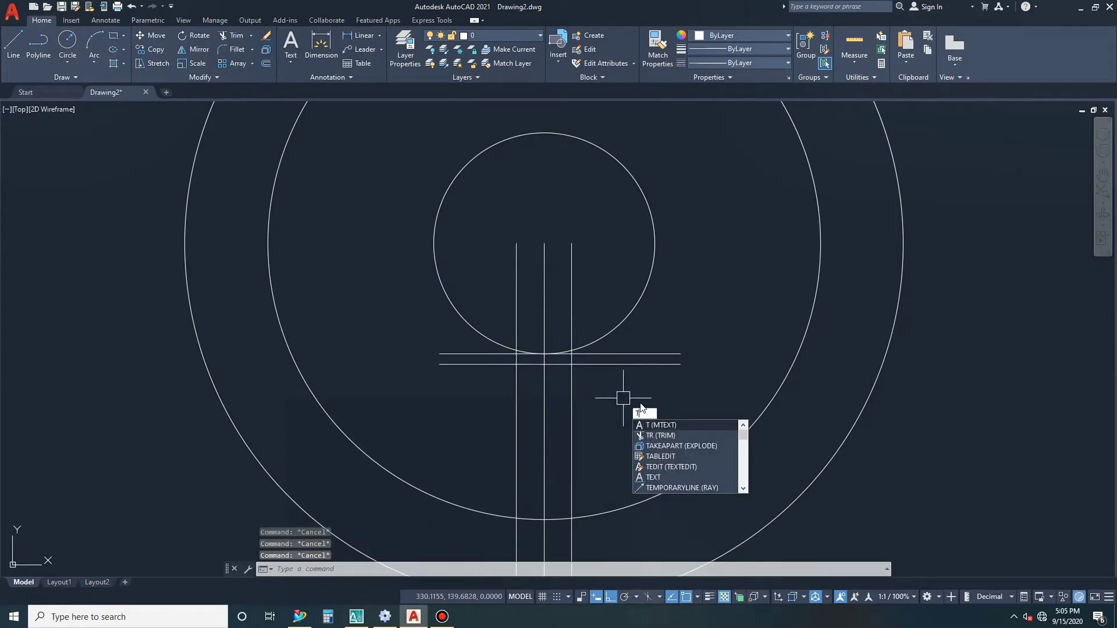
{"action": "type", "text": "r"}
- Trim the vertical lines' tops inside the circle and erase the upper horizontal line
{"action": "left_click", "coordinate": [669, 426]}
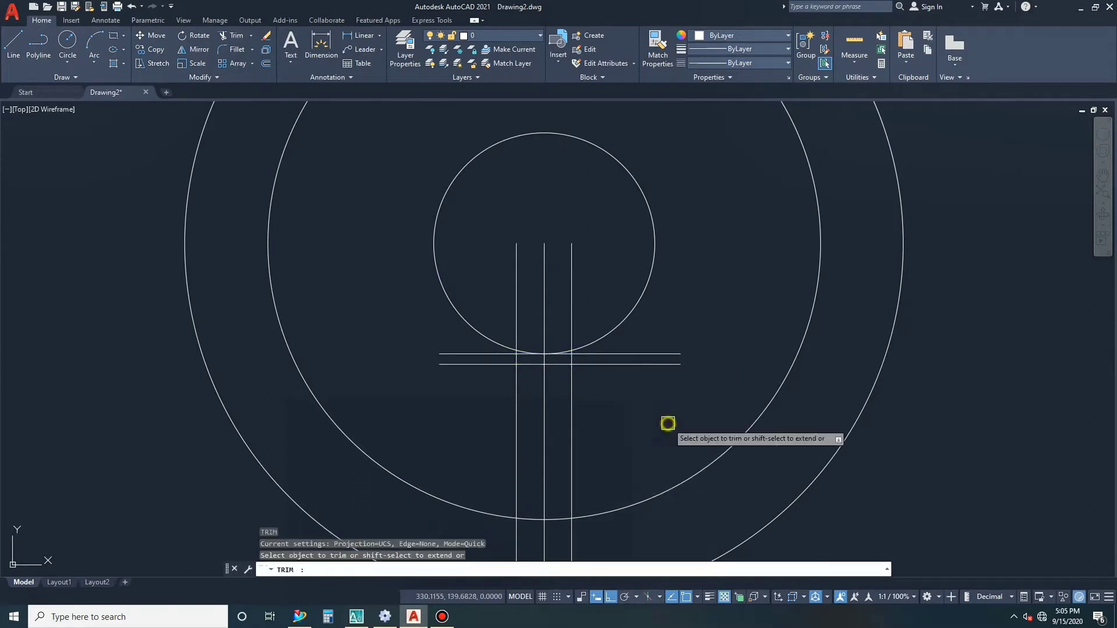
{"action": "left_click", "coordinate": [515, 337]}
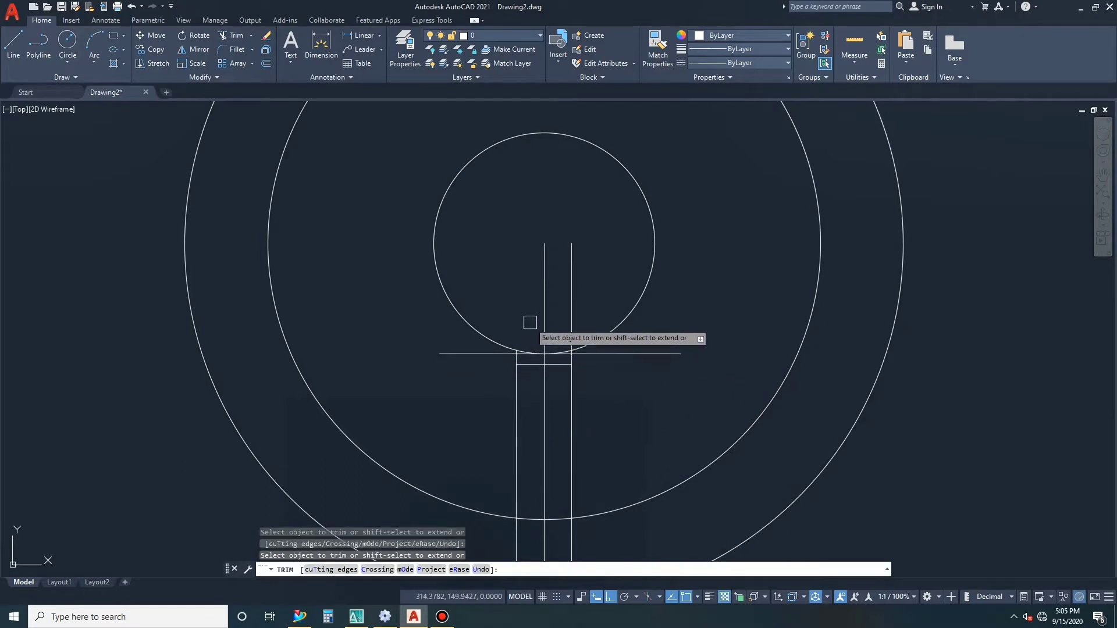
{"action": "left_click", "coordinate": [572, 321]}
{"action": "key", "text": "Escape"}
{"action": "left_click", "coordinate": [598, 354]}
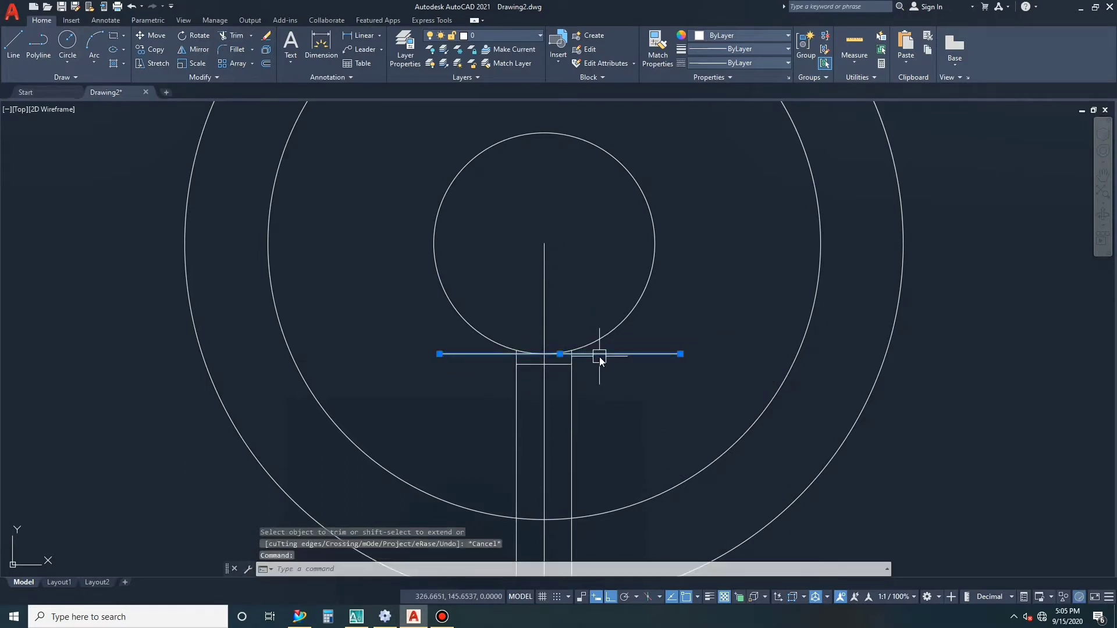
{"action": "type", "text": "e"}
{"action": "key", "text": "Return"}
- Trim a section of the left line and erase the two vertical lines below the rim
{"action": "type", "text": "tr"}
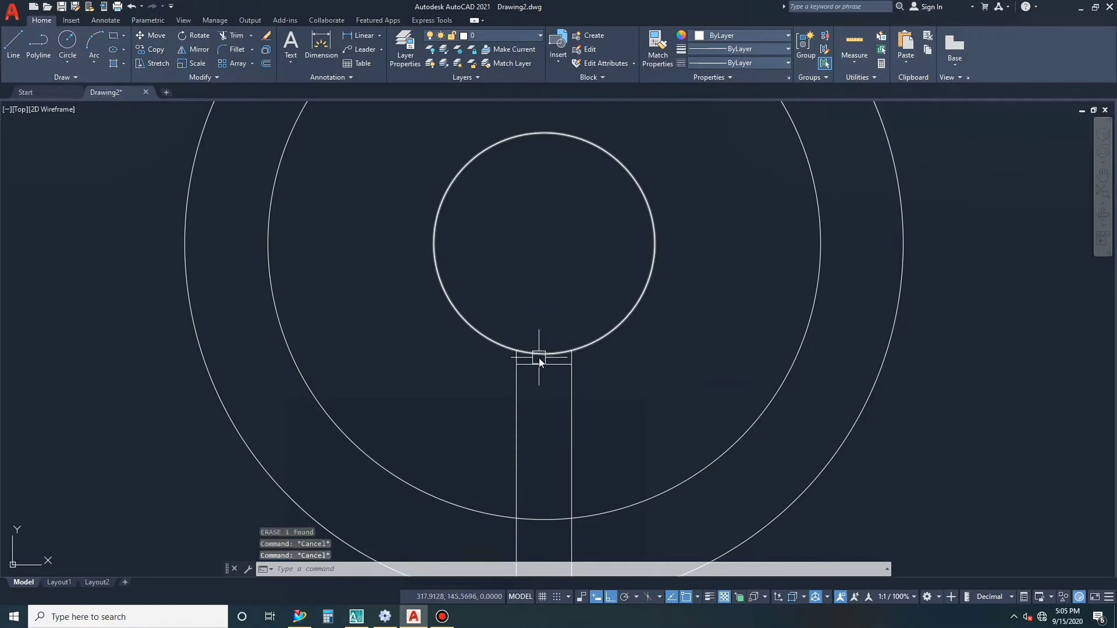
{"action": "key", "text": "Return"}
{"action": "left_click", "coordinate": [515, 395]}
{"action": "key", "text": "Escape"}
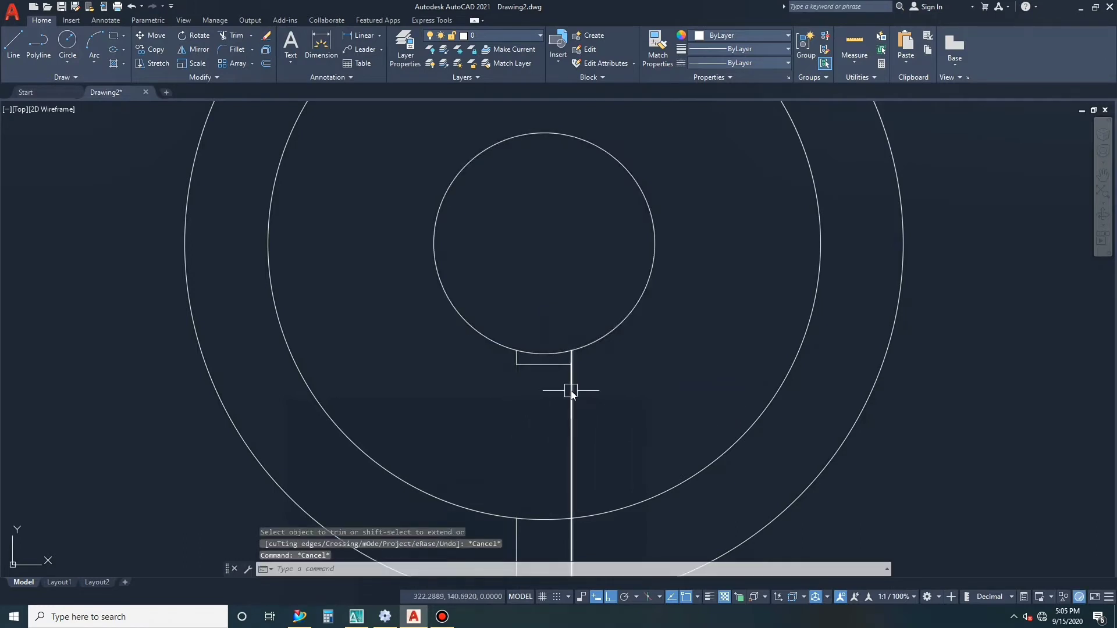
{"action": "key", "text": "Escape"}
{"action": "scroll", "coordinate": [567, 407], "scroll_direction": "down", "scroll_amount": 3}
{"action": "left_click_drag", "start_coordinate": [609, 484], "coordinate": [486, 466]}
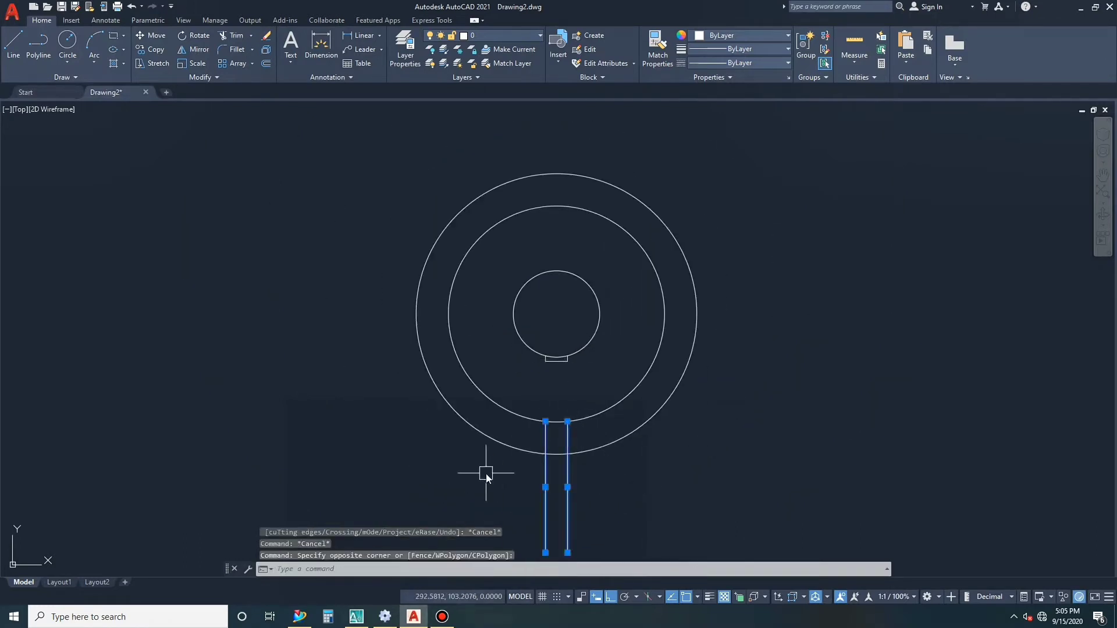
{"action": "type", "text": "e"}
{"action": "key", "text": "Return"}
- Select the small bracket below the hub, then cancel and review the view
{"action": "scroll", "coordinate": [538, 349], "scroll_direction": "up", "scroll_amount": 3}
{"action": "left_click", "coordinate": [541, 326]}
{"action": "left_click", "coordinate": [625, 405]}
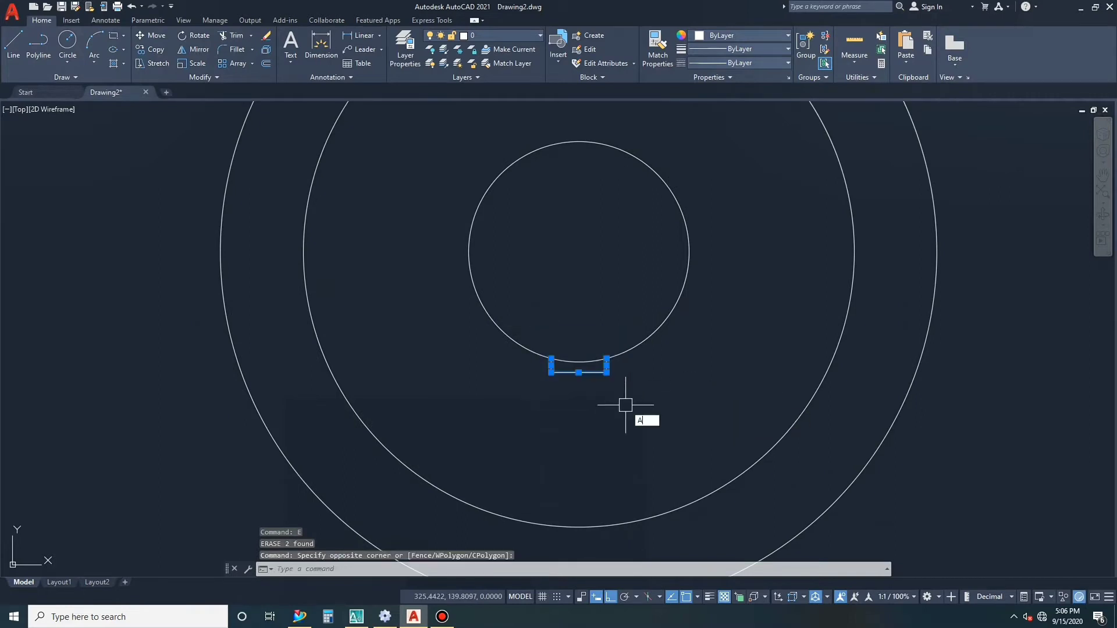
{"action": "key", "text": "Escape"}
{"action": "key", "text": "Escape"}
{"action": "key", "text": "Escape"}
{"action": "scroll", "coordinate": [613, 259], "scroll_direction": "up", "scroll_amount": 4}
{"action": "scroll", "coordinate": [593, 205], "scroll_direction": "up", "scroll_amount": 1}
{"action": "scroll", "coordinate": [601, 222], "scroll_direction": "down", "scroll_amount": 5}
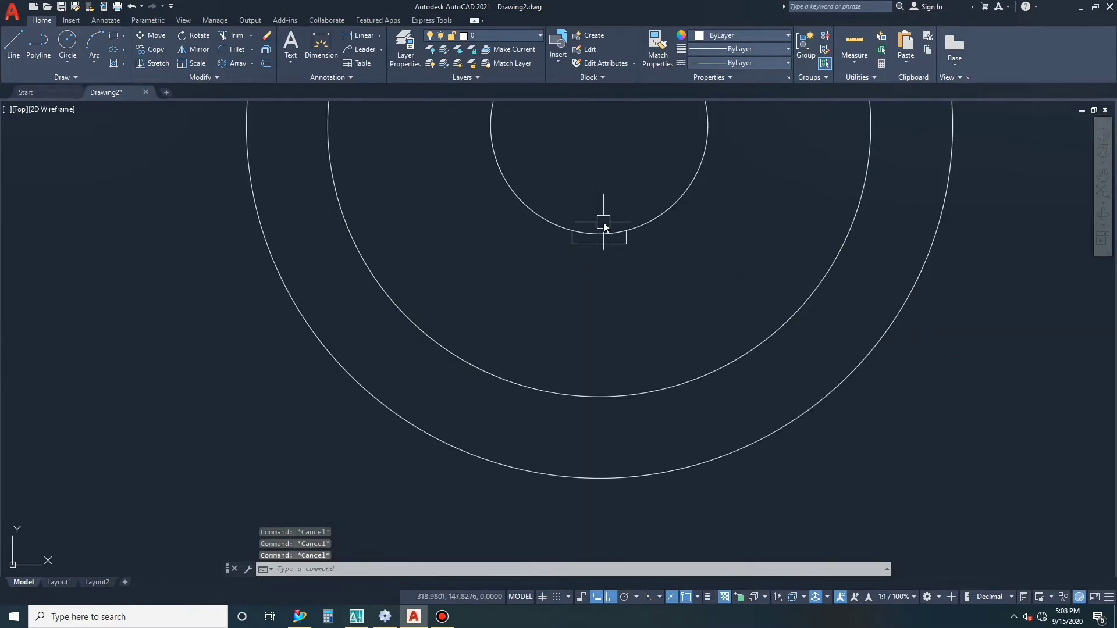
{"action": "type", "text": "L"}
- Draw a vertical line from the hub's centre down below the outer rim
{"action": "key", "text": "Return"}
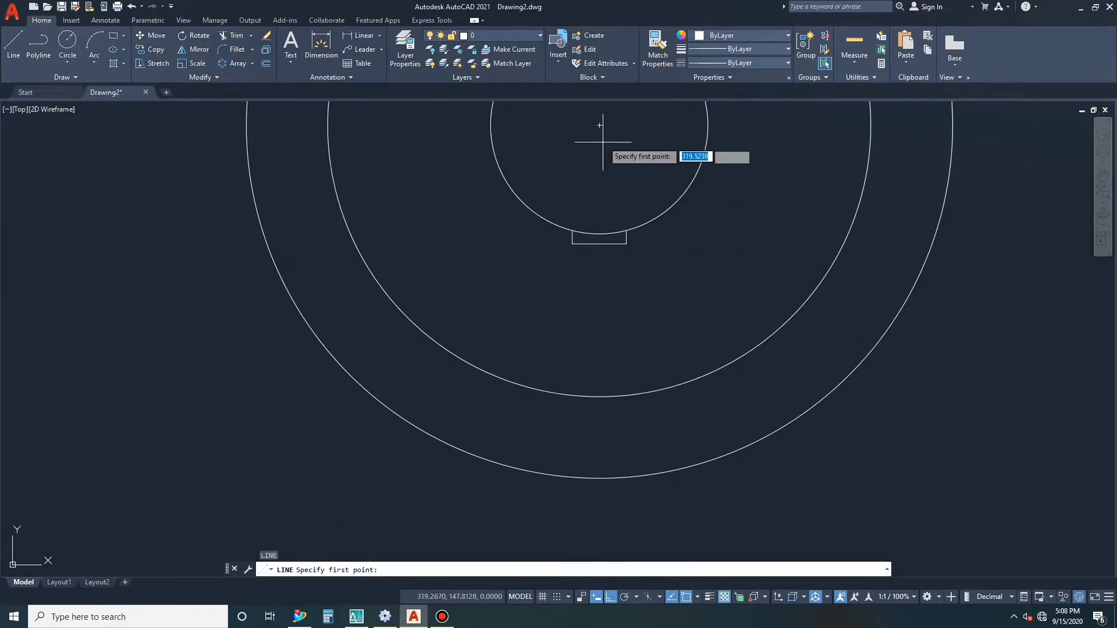
{"action": "left_click", "coordinate": [600, 125]}
{"action": "scroll", "coordinate": [600, 126], "scroll_direction": "down", "scroll_amount": 2}
{"action": "left_click", "coordinate": [599, 418]}
{"action": "key", "text": "Escape"}
{"action": "key", "text": "Escape"}
{"action": "key", "text": "Escape"}
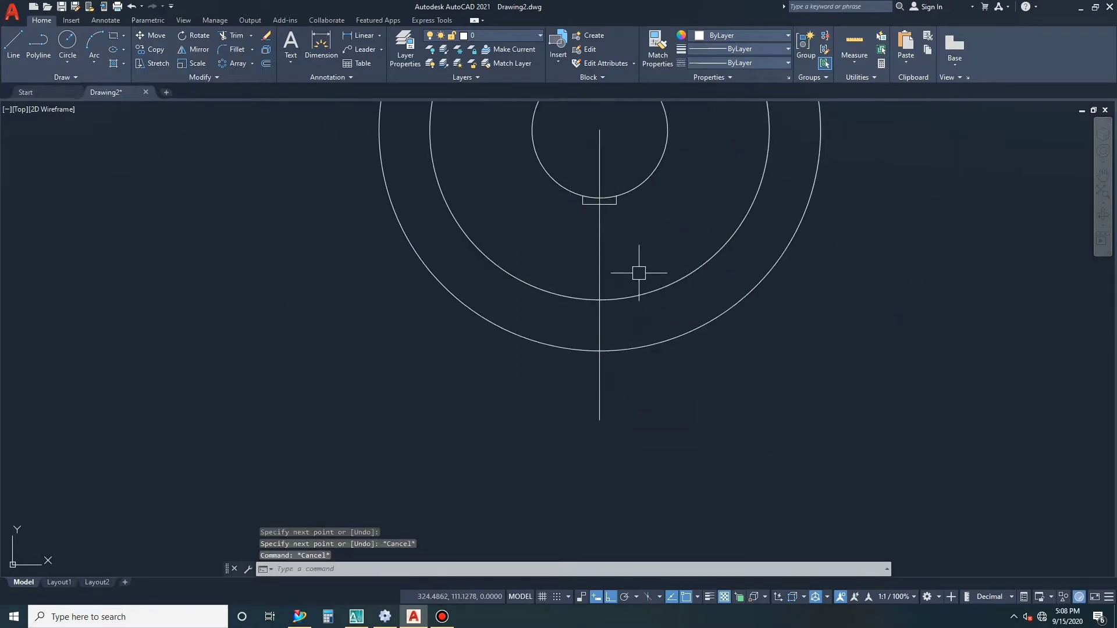
{"action": "key", "text": "Escape"}
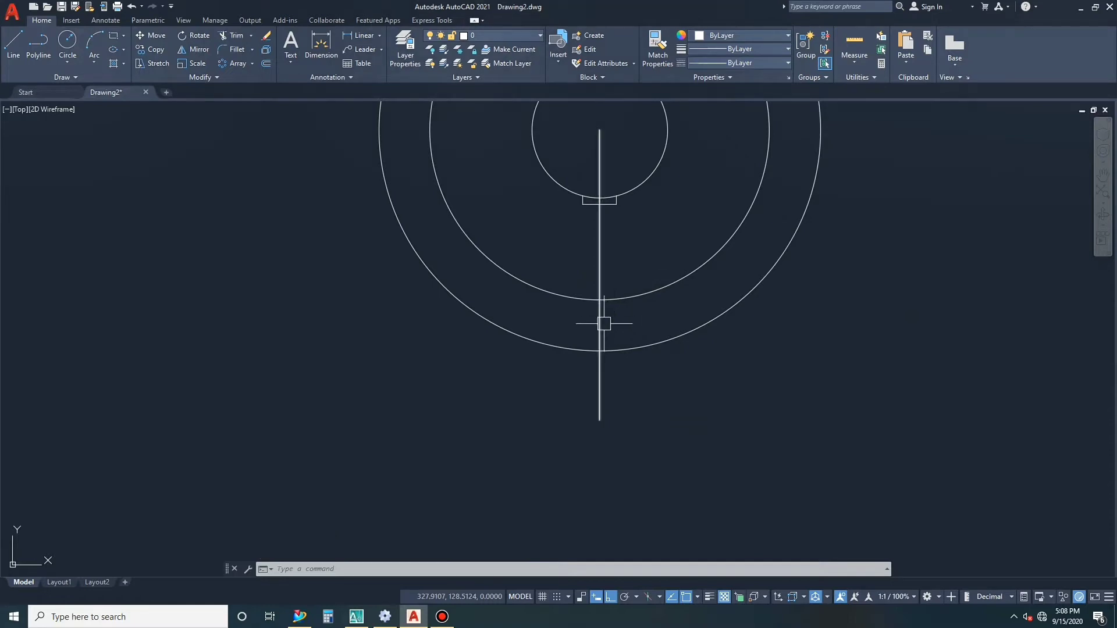
- Offset the vertical centre line 2.25 units to each side
{"action": "type", "text": "o"}
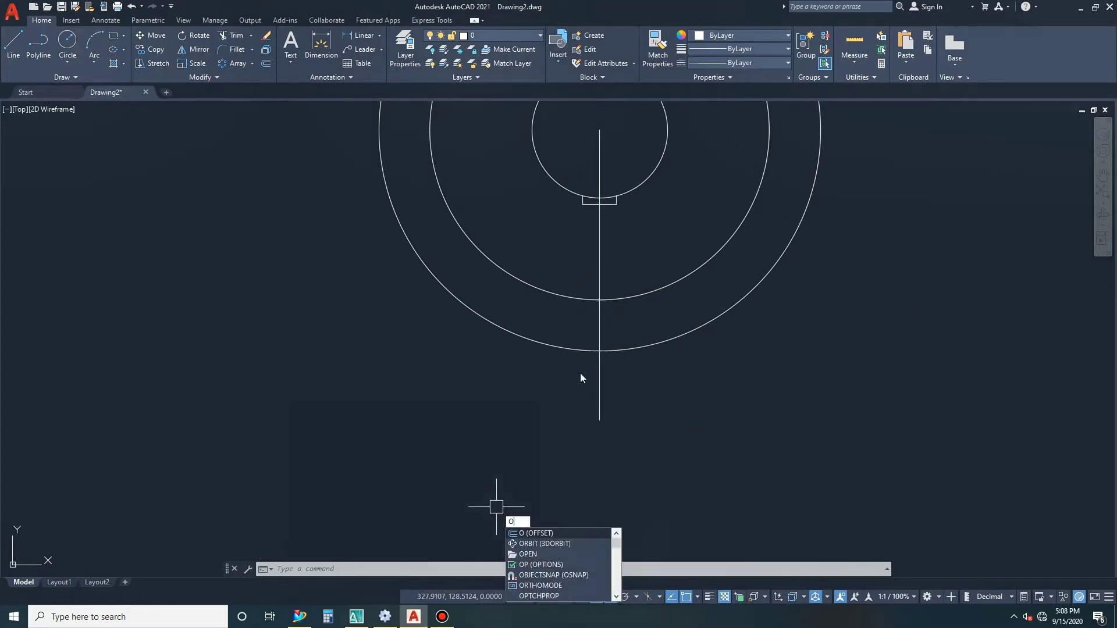
{"action": "key", "text": "Return"}
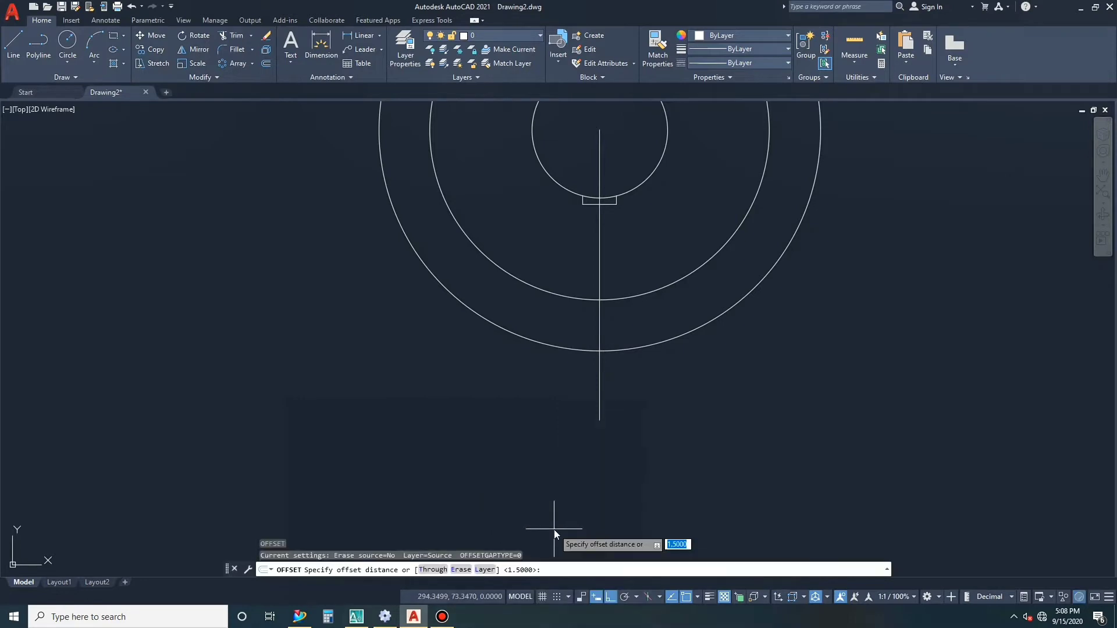
{"action": "type", "text": "2.25"}
{"action": "key", "text": "Return"}
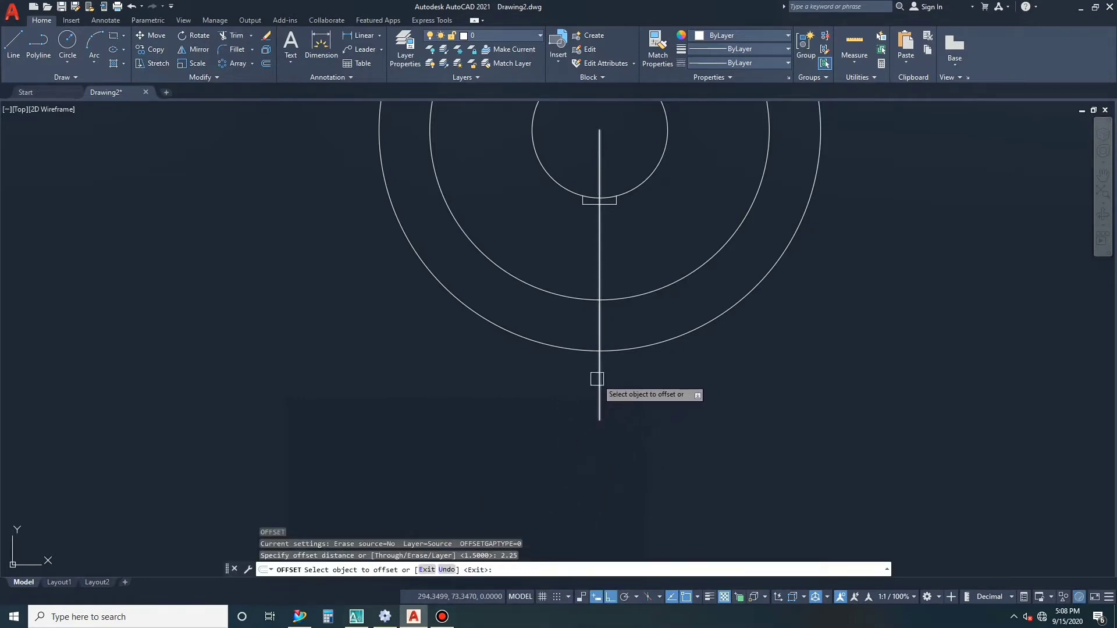
{"action": "left_click", "coordinate": [599, 379]}
{"action": "left_click", "coordinate": [673, 381]}
{"action": "left_click", "coordinate": [599, 379]}
{"action": "key", "text": "Escape"}
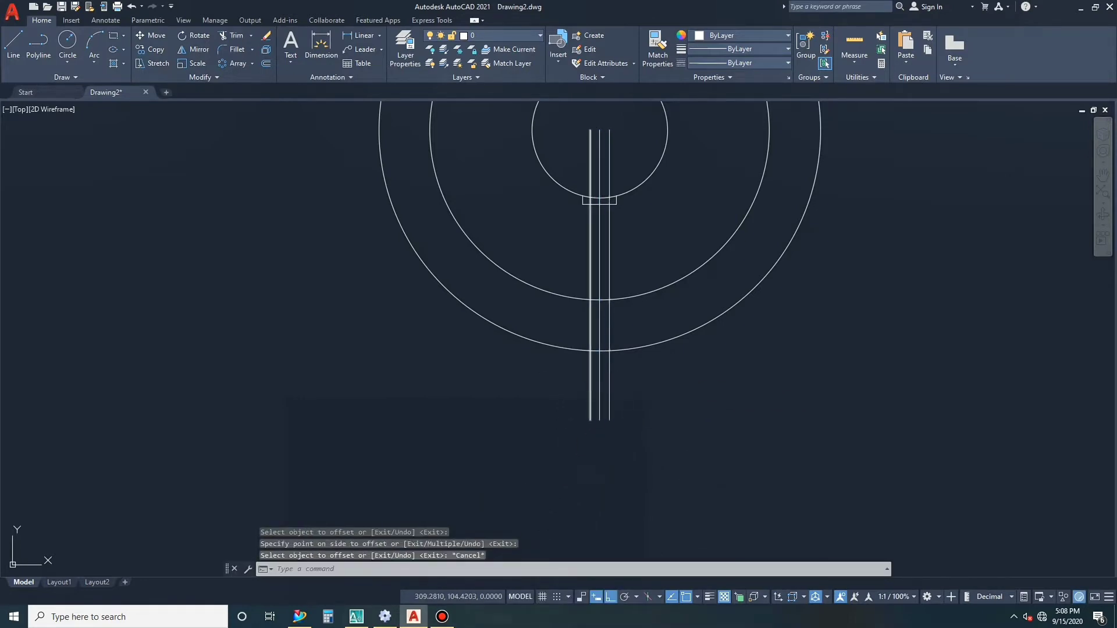
{"action": "key", "text": "Escape"}
{"action": "key", "text": "Escape"}
{"action": "key", "text": "Escape"}
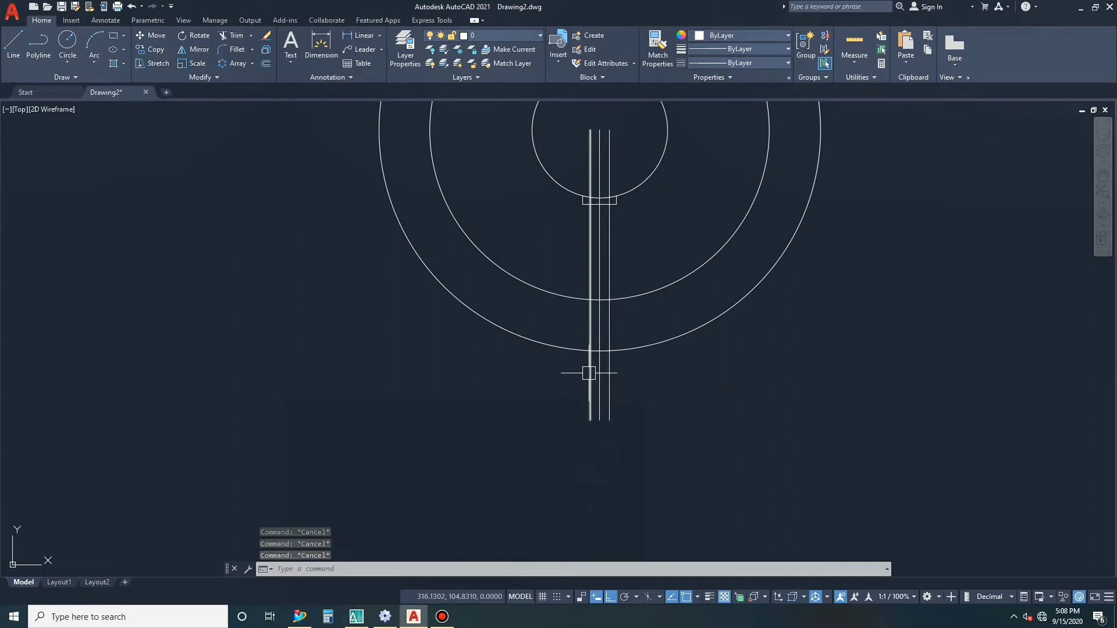
- Offset the vertical centre line by 4 units to add the outer spoke lines
{"action": "key", "text": "Escape"}
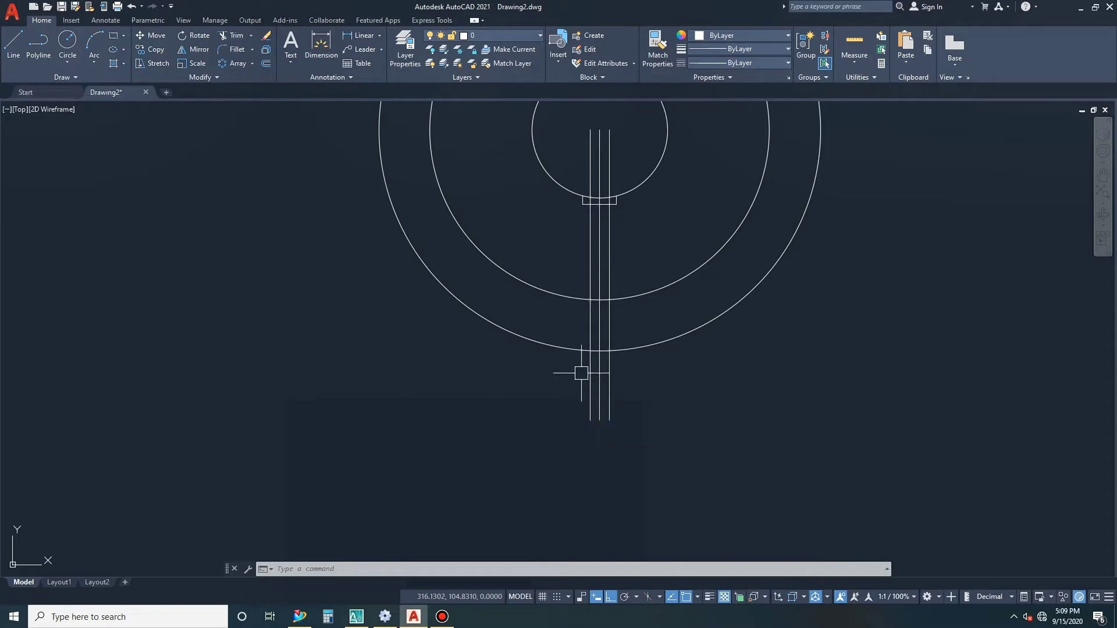
{"action": "type", "text": "c"}
{"action": "key", "text": "Return"}
{"action": "type", "text": "4"}
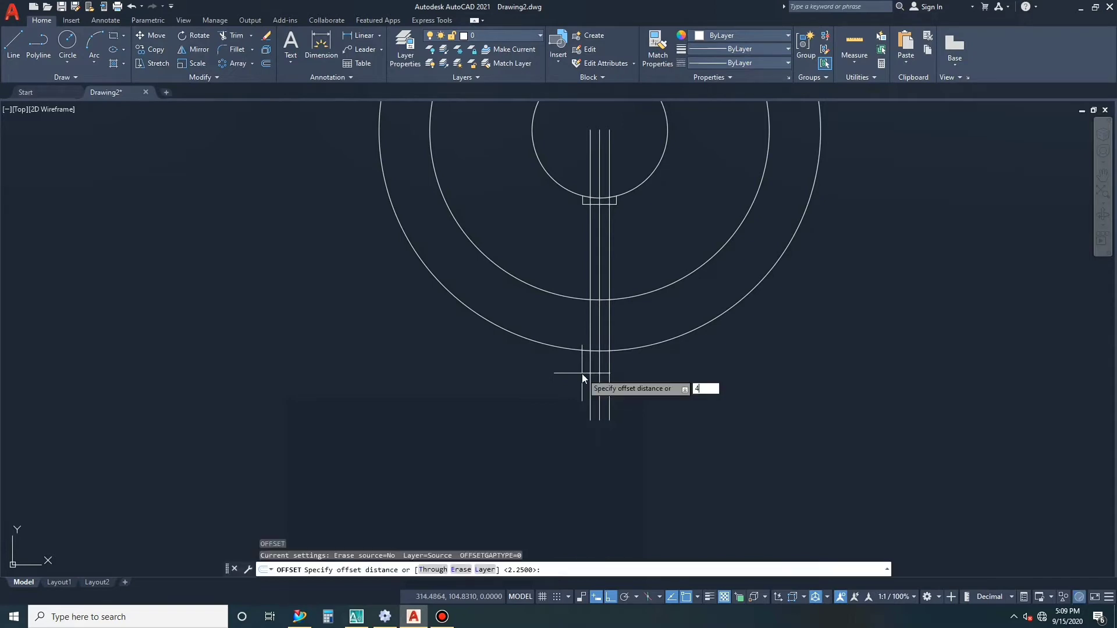
{"action": "key", "text": "Return"}
{"action": "left_click", "coordinate": [599, 266]}
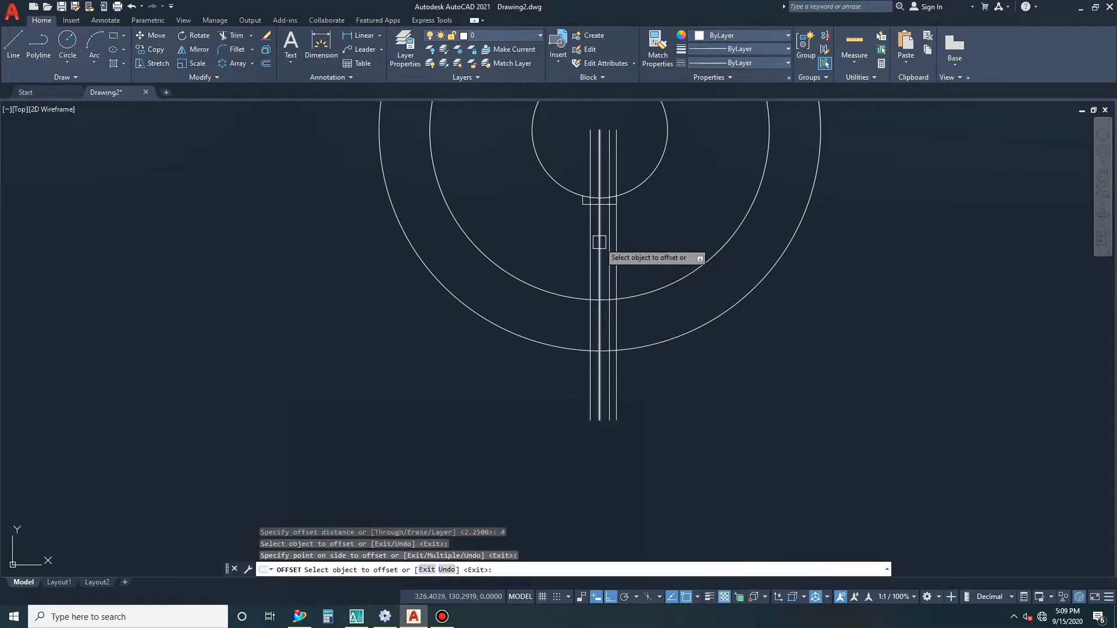
{"action": "scroll", "coordinate": [599, 242], "scroll_direction": "up", "scroll_amount": 4}
{"action": "key", "text": "Escape"}
- Draw a radius-15 circle centred on the vertical centre line
{"action": "type", "text": "c"}
{"action": "key", "text": "Return"}
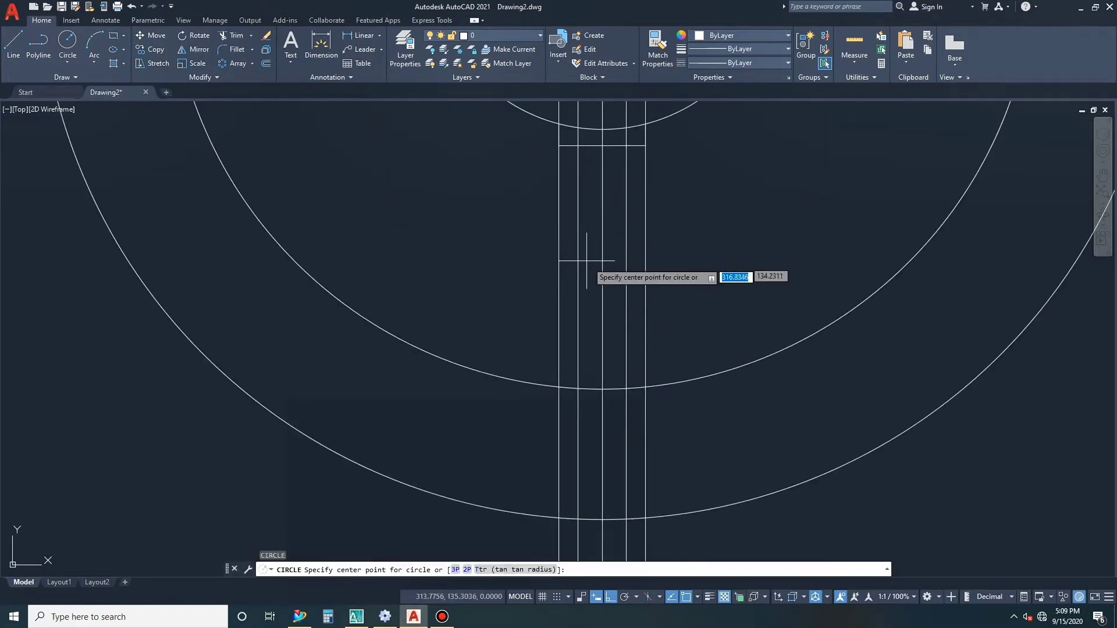
{"action": "left_click", "coordinate": [602, 281]}
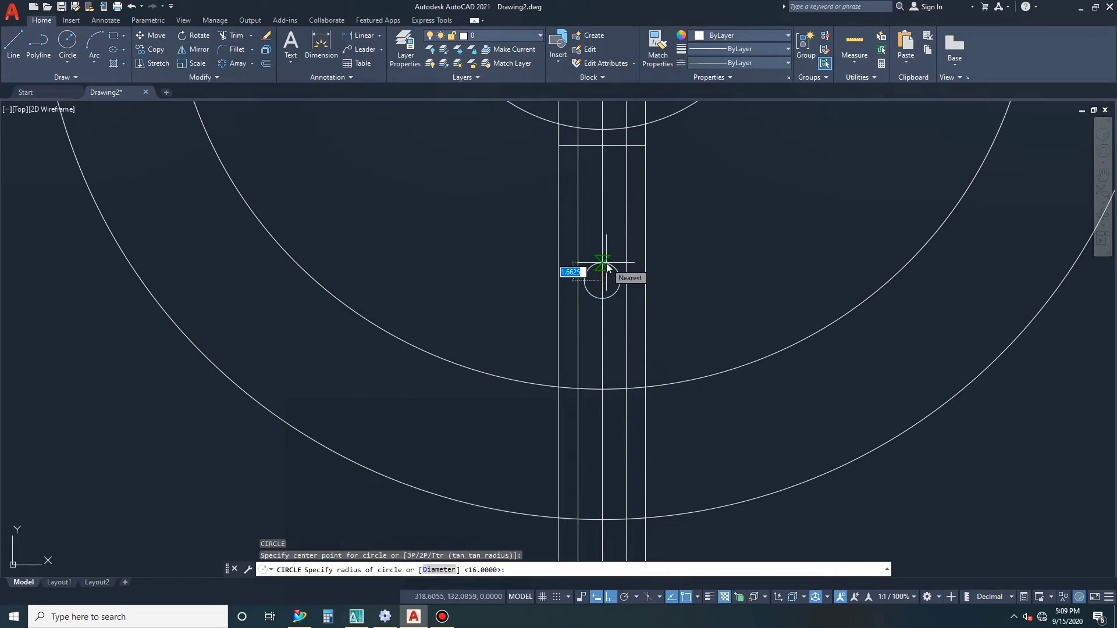
{"action": "type", "text": "15"}
{"action": "key", "text": "Return"}
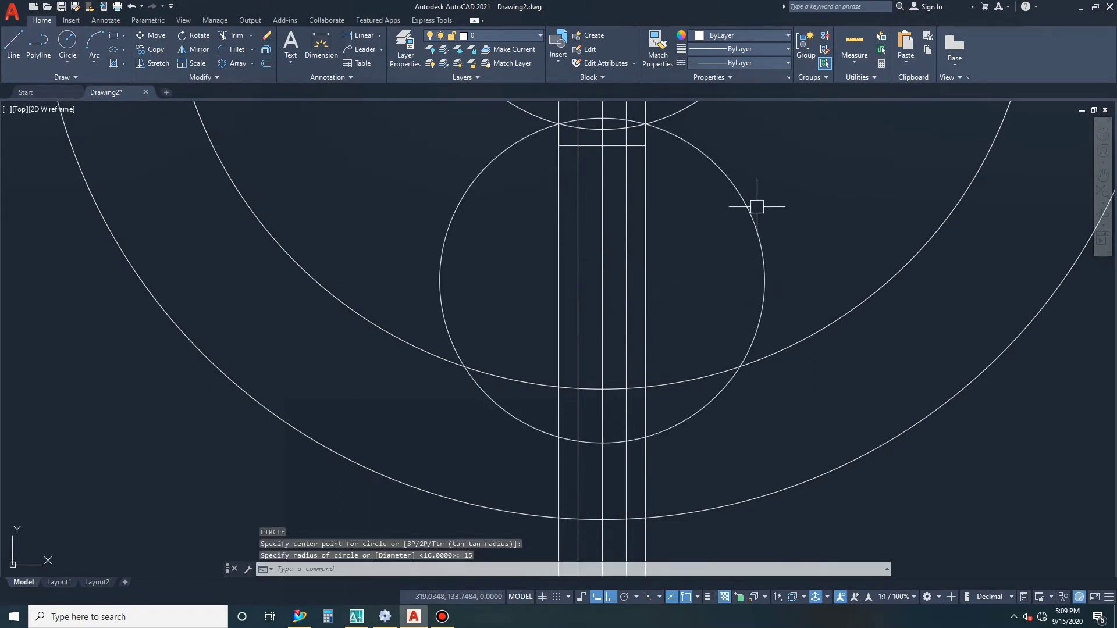
- Move the radius-15 circle to the right using its left edge as base point
{"action": "left_click", "coordinate": [756, 207]}
{"action": "left_click", "coordinate": [728, 240]}
{"action": "key", "text": "Return"}
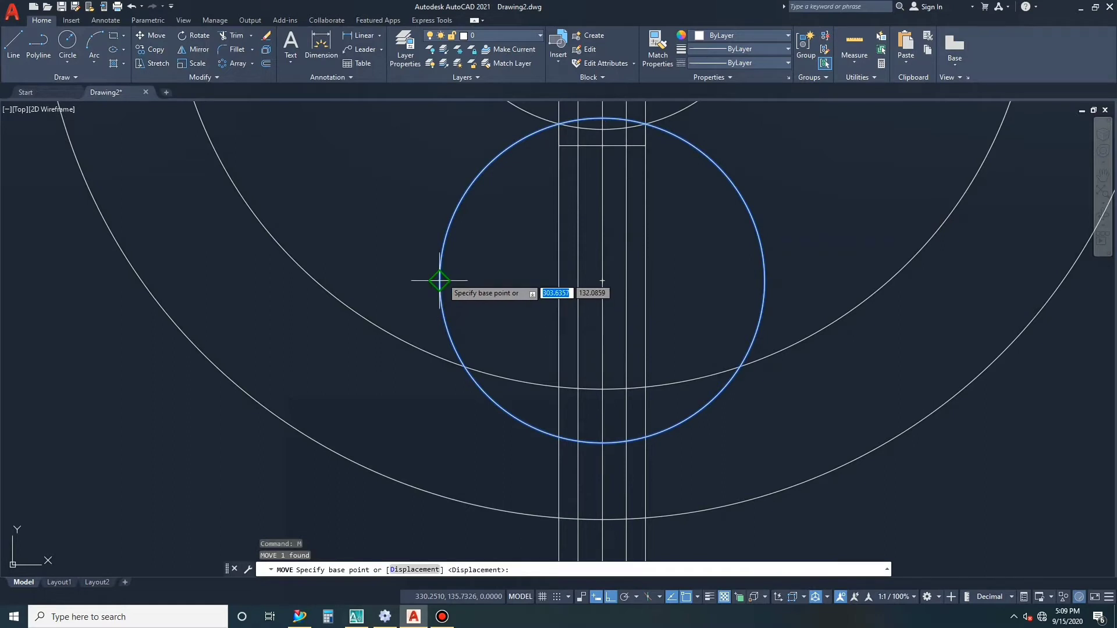
{"action": "left_click", "coordinate": [439, 281]}
{"action": "left_click", "coordinate": [582, 268]}
{"action": "key", "text": "Escape"}
{"action": "key", "text": "Escape"}
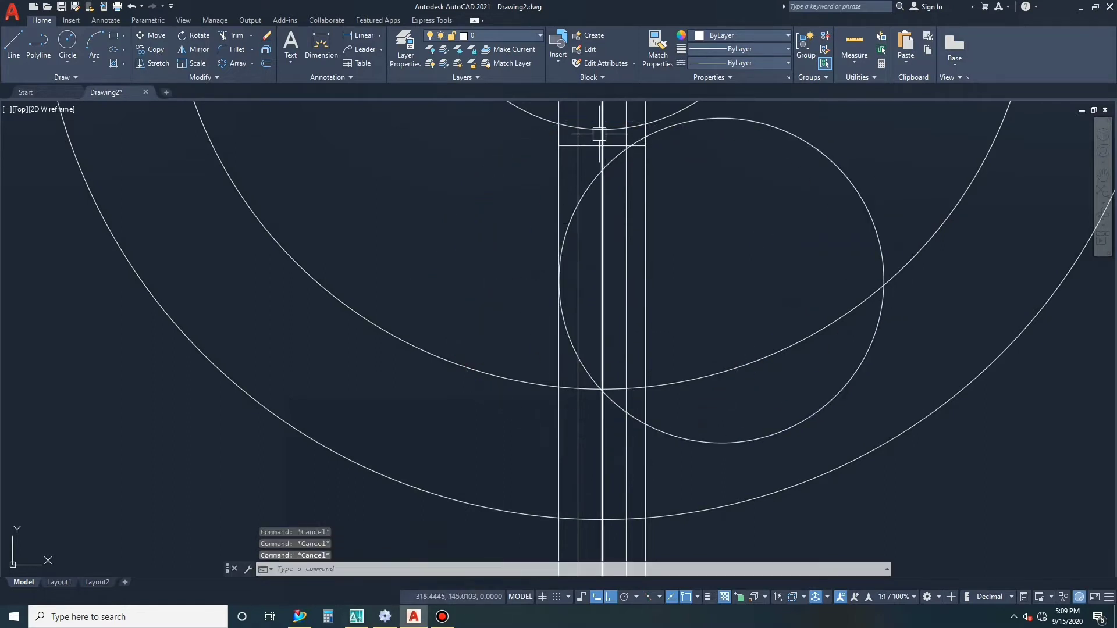
- Reposition the circle so its left edge touches the leftmost vertical line
{"action": "scroll", "coordinate": [605, 151], "scroll_direction": "up", "scroll_amount": 2}
{"action": "left_click", "coordinate": [616, 179]}
{"action": "type", "text": "m"}
{"action": "key", "text": "Return"}
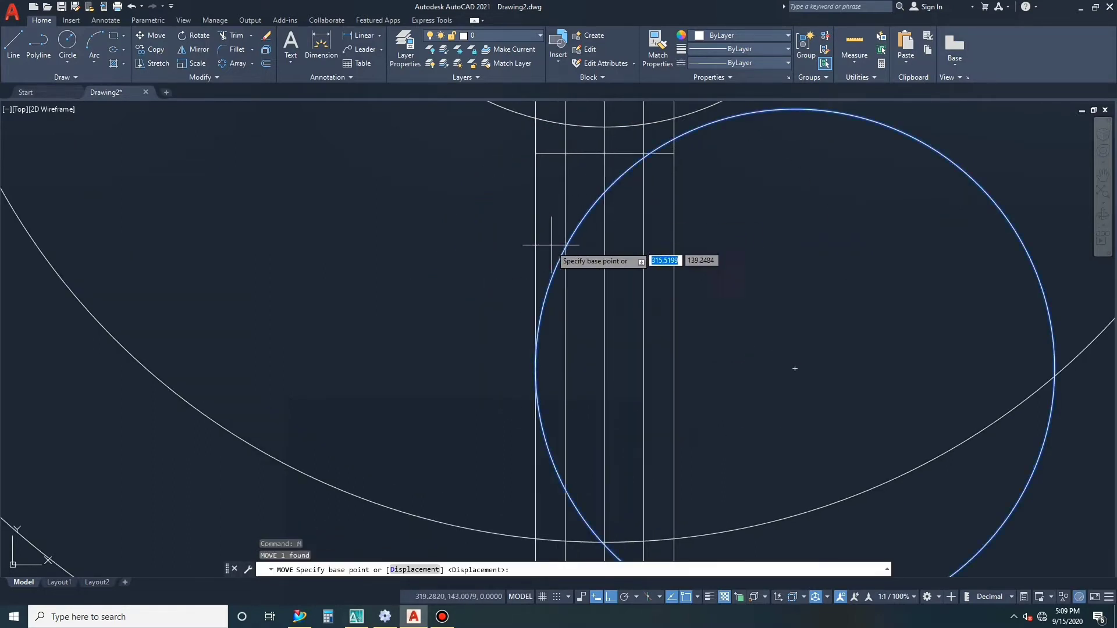
{"action": "left_click", "coordinate": [565, 247]}
{"action": "left_click", "coordinate": [565, 153]}
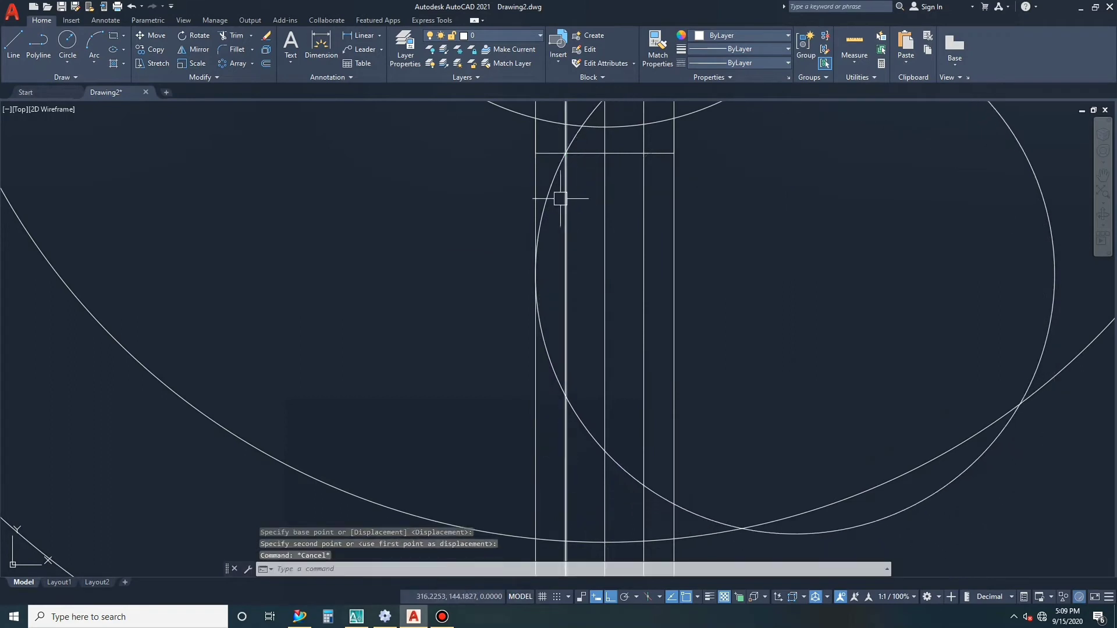
{"action": "key", "text": "Escape"}
{"action": "key", "text": "Escape"}
{"action": "key", "text": "Escape"}
{"action": "scroll", "coordinate": [562, 198], "scroll_direction": "down", "scroll_amount": 2}
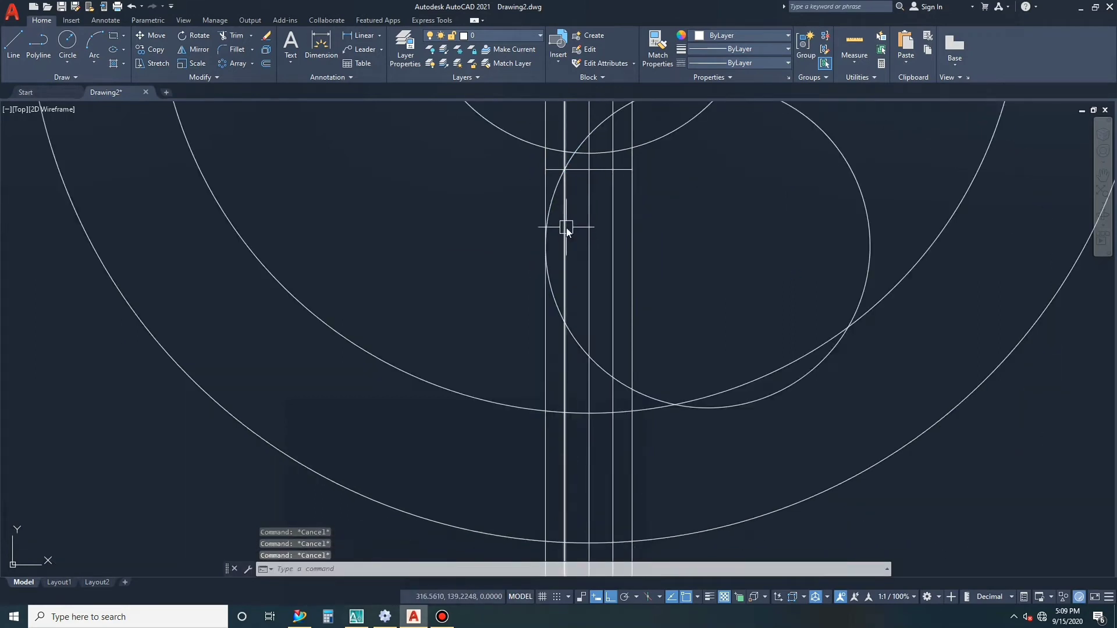
{"action": "type", "text": "tr"}
{"action": "key", "text": "Return"}
- Cancel the trim and erase the leftover circle to the right of the spoke
{"action": "scroll", "coordinate": [568, 154], "scroll_direction": "down", "scroll_amount": 3}
{"action": "scroll", "coordinate": [568, 158], "scroll_direction": "up", "scroll_amount": 5}
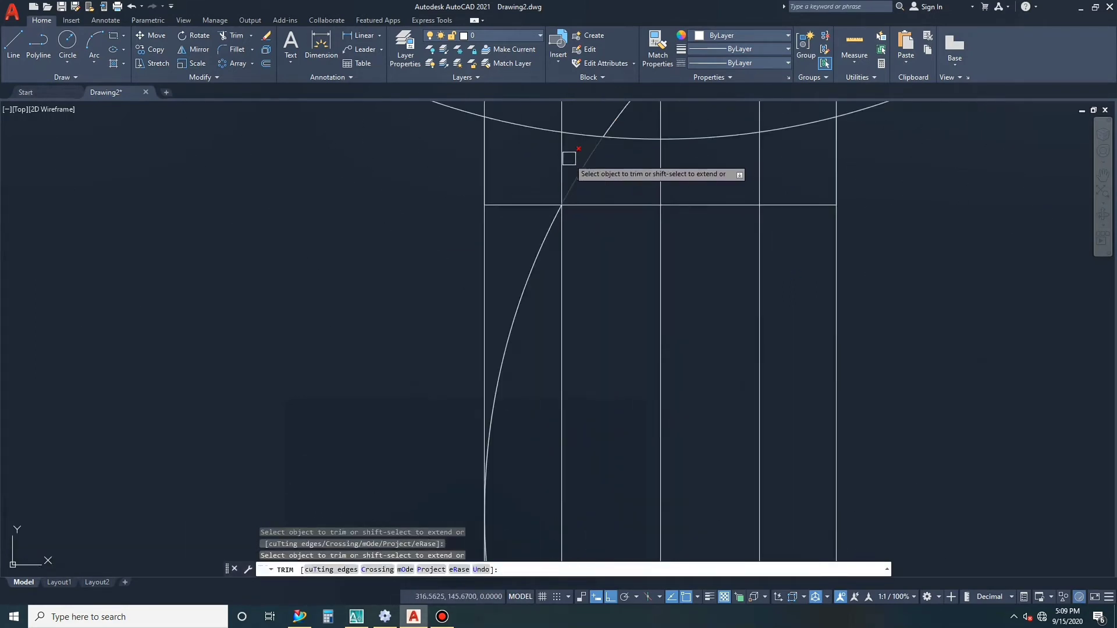
{"action": "scroll", "coordinate": [569, 158], "scroll_direction": "up", "scroll_amount": 5}
{"action": "scroll", "coordinate": [570, 163], "scroll_direction": "down", "scroll_amount": 10}
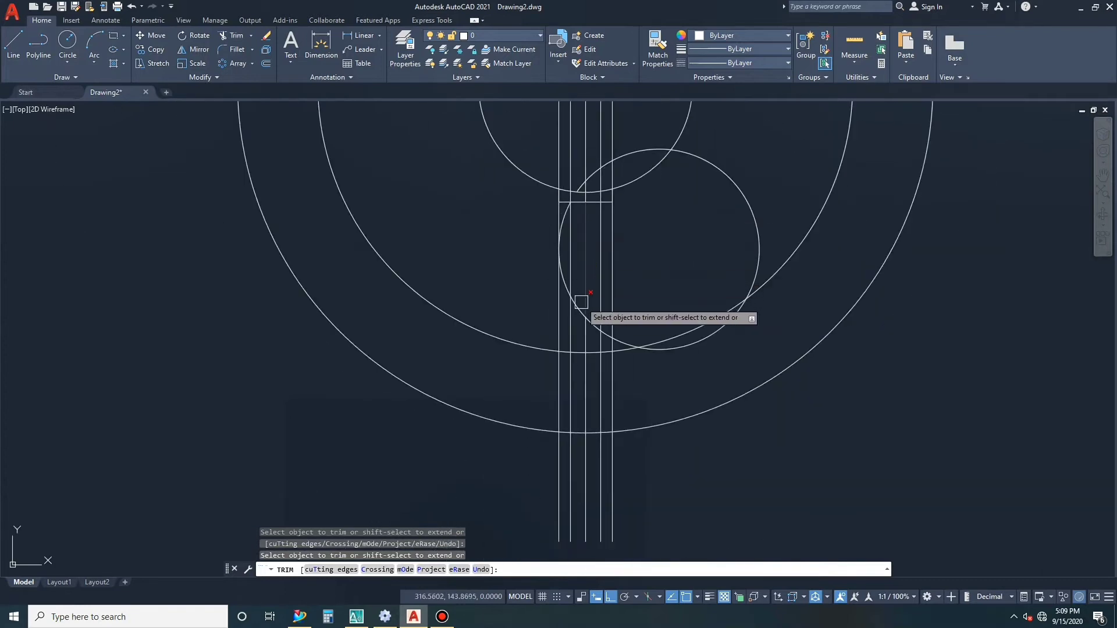
{"action": "scroll", "coordinate": [581, 302], "scroll_direction": "up", "scroll_amount": 2}
{"action": "scroll", "coordinate": [576, 297], "scroll_direction": "down", "scroll_amount": 2}
{"action": "key", "text": "Escape"}
{"action": "key", "text": "Escape"}
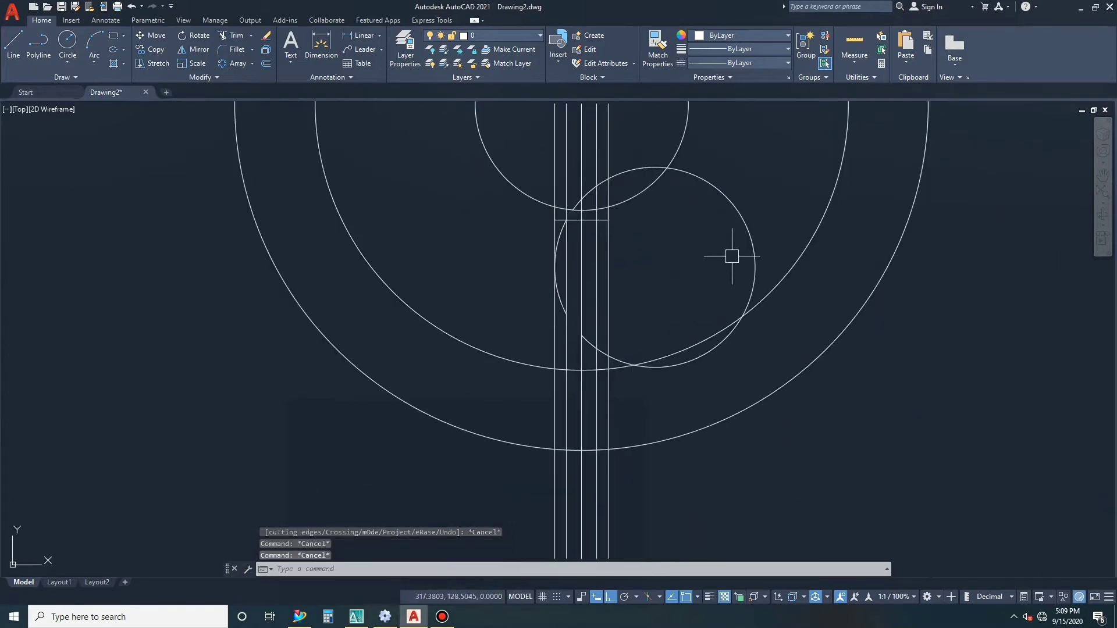
{"action": "left_click", "coordinate": [748, 232]}
{"action": "type", "text": "e"}
{"action": "key", "text": "Return"}
- Mirror the remaining arc across the spoke centre line, keeping the original arc
{"action": "scroll", "coordinate": [574, 225], "scroll_direction": "down", "scroll_amount": 3}
{"action": "scroll", "coordinate": [573, 224], "scroll_direction": "up", "scroll_amount": 6}
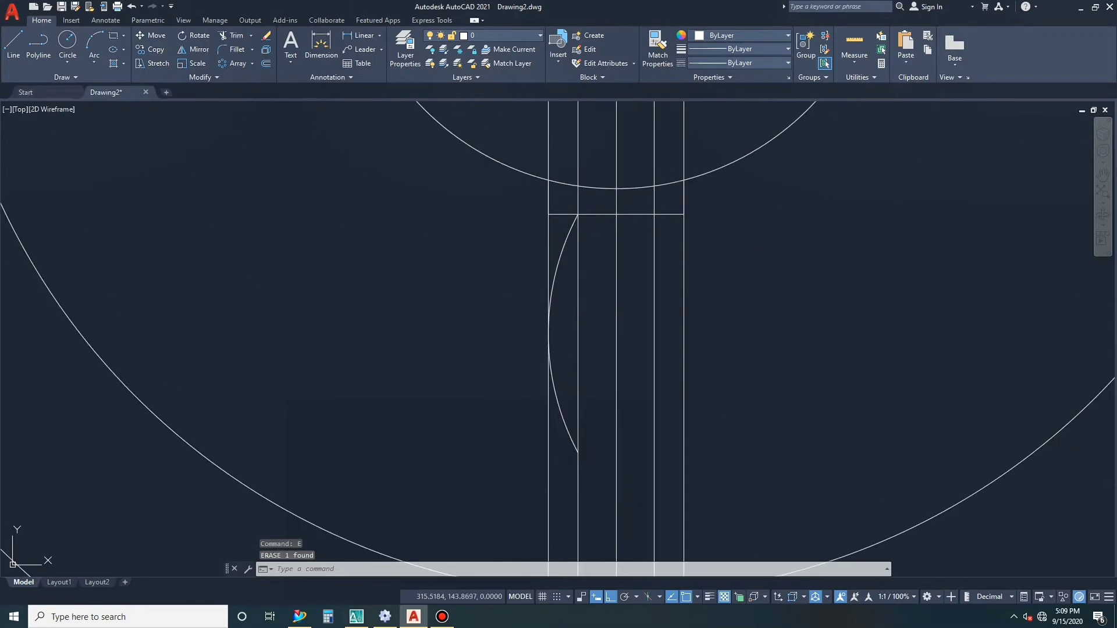
{"action": "left_click", "coordinate": [571, 249]}
{"action": "type", "text": "i"}
{"action": "key", "text": "Return"}
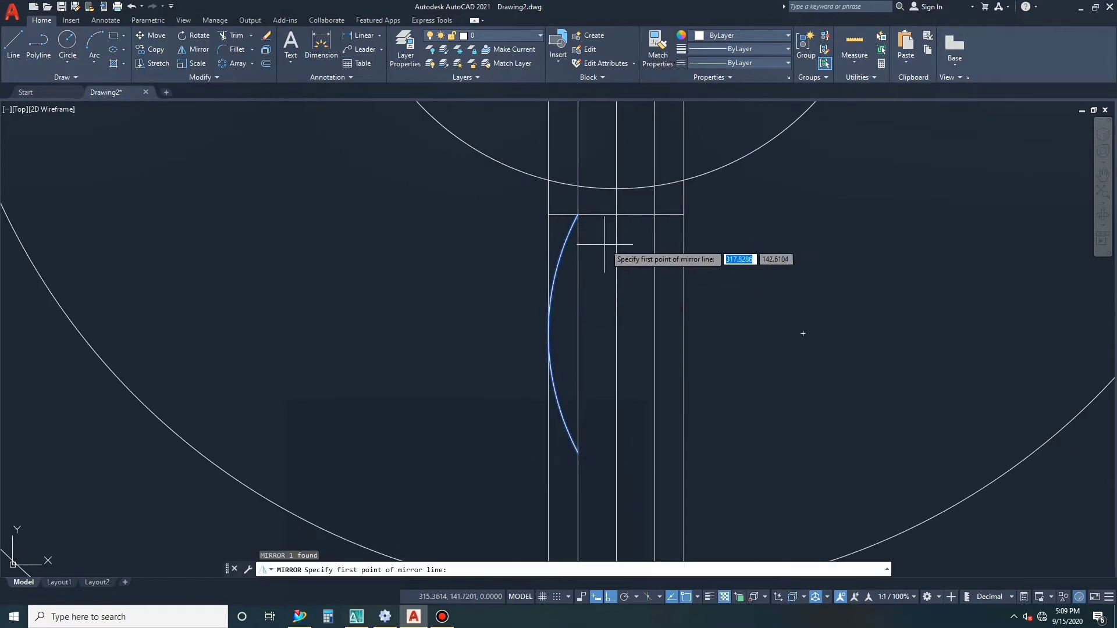
{"action": "left_click", "coordinate": [616, 251]}
{"action": "left_click", "coordinate": [615, 155]}
{"action": "type", "text": "n"}
{"action": "key", "text": "Return"}
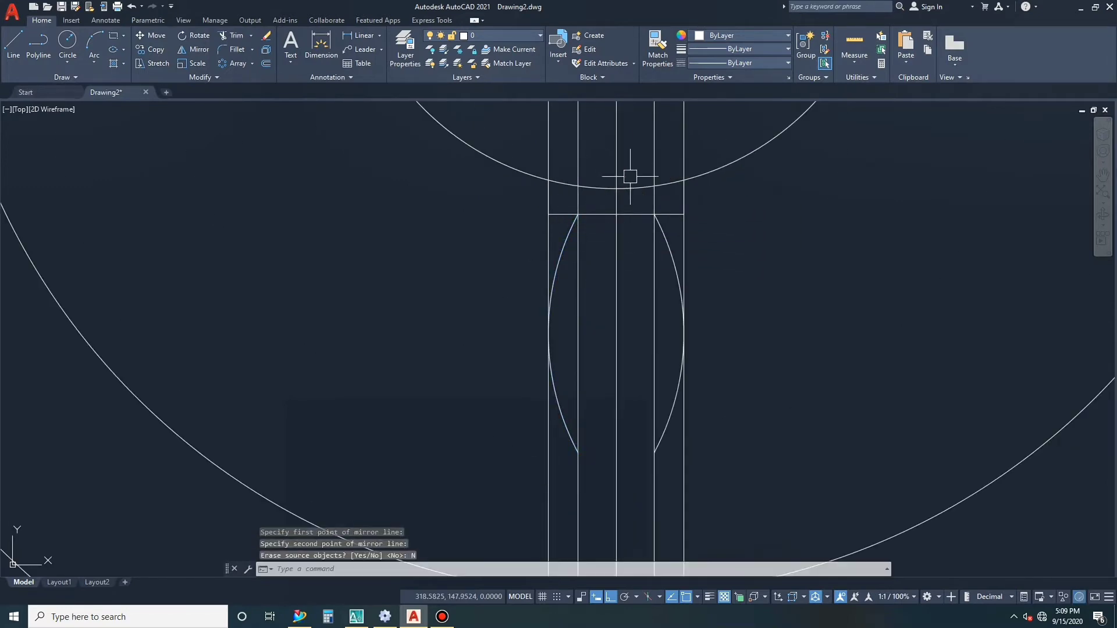
{"action": "scroll", "coordinate": [626, 175], "scroll_direction": "down", "scroll_amount": 4}
{"action": "key", "text": "Escape"}
{"action": "key", "text": "Escape"}
- Delete the two outer vertical construction lines beside the spoke
{"action": "left_click", "coordinate": [653, 154]}
{"action": "key", "text": "Delete"}
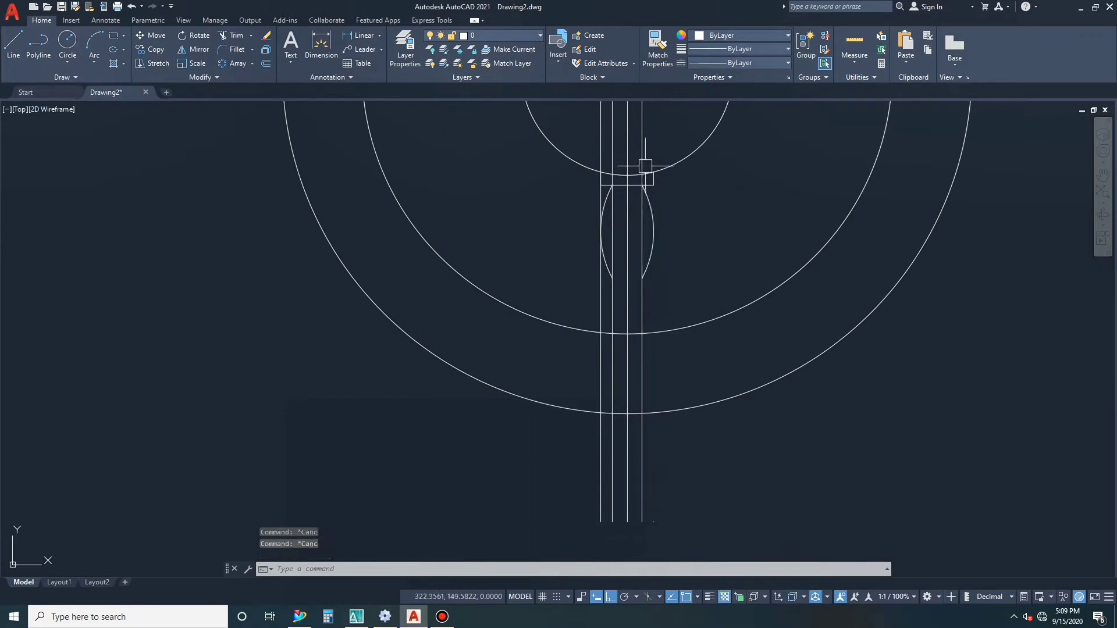
{"action": "left_click", "coordinate": [600, 155]}
{"action": "key", "text": "Delete"}
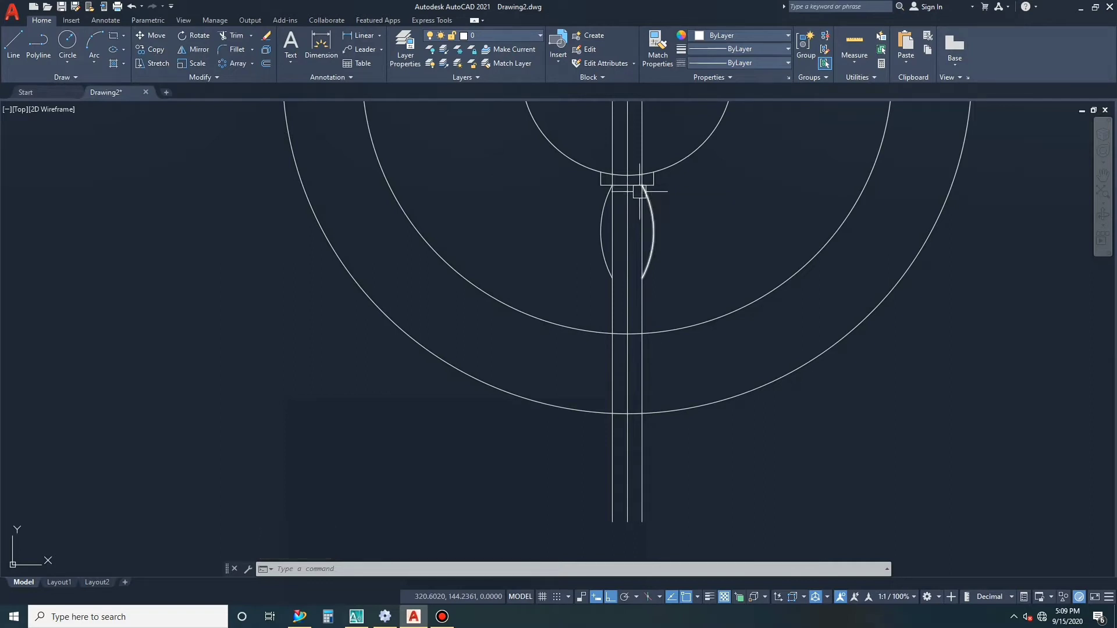
{"action": "scroll", "coordinate": [590, 292], "scroll_direction": "down", "scroll_amount": 4}
{"action": "key", "text": "Escape"}
{"action": "key", "text": "Escape"}
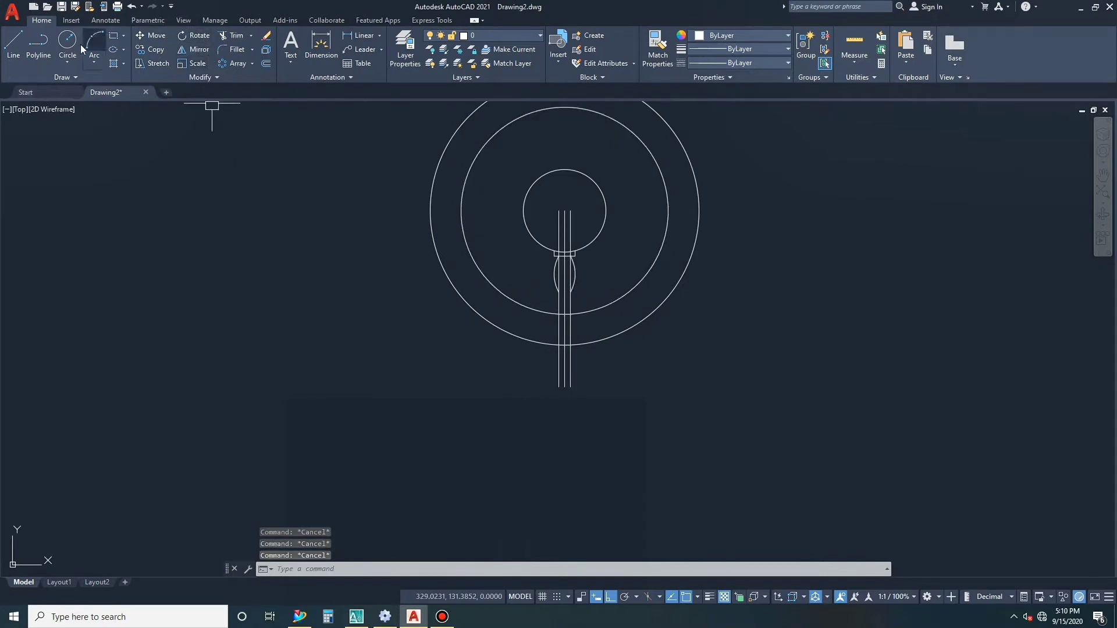
- Draw a Tan,Tan,Radius circle of radius 20 touching the bulge arc and inner rim circle
{"action": "left_click", "coordinate": [68, 68]}
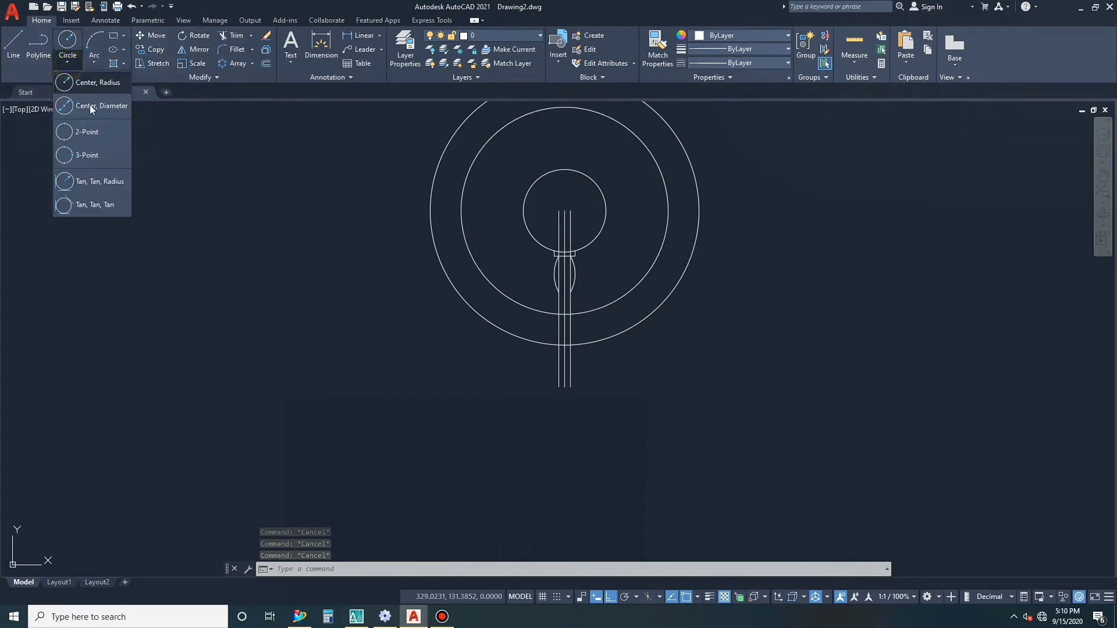
{"action": "left_click", "coordinate": [99, 206]}
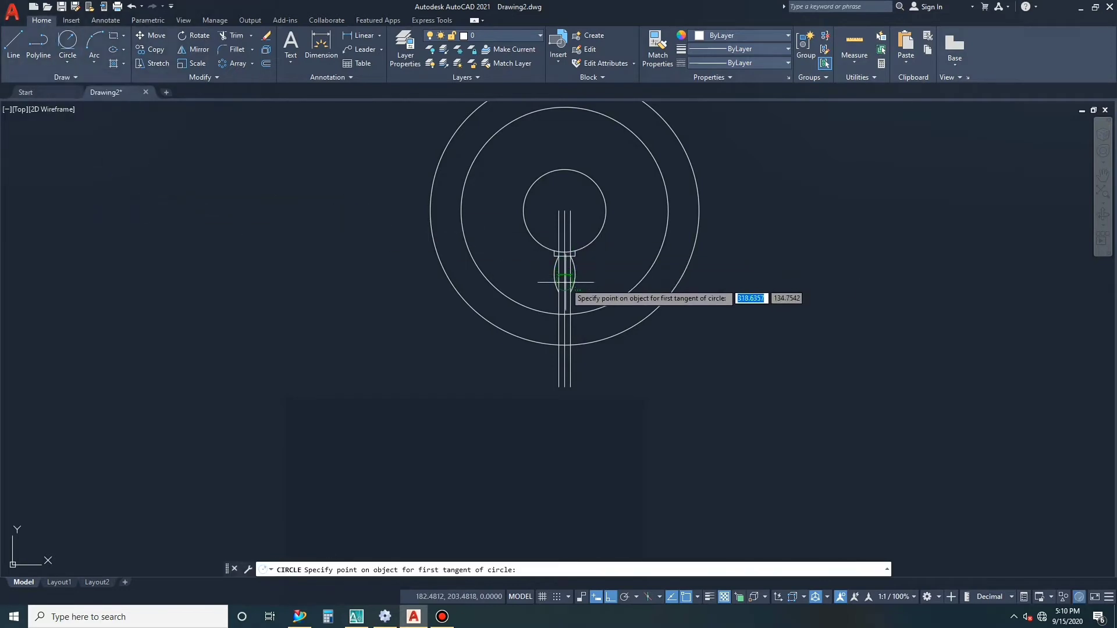
{"action": "scroll", "coordinate": [567, 282], "scroll_direction": "up", "scroll_amount": 6}
{"action": "left_click", "coordinate": [589, 270]}
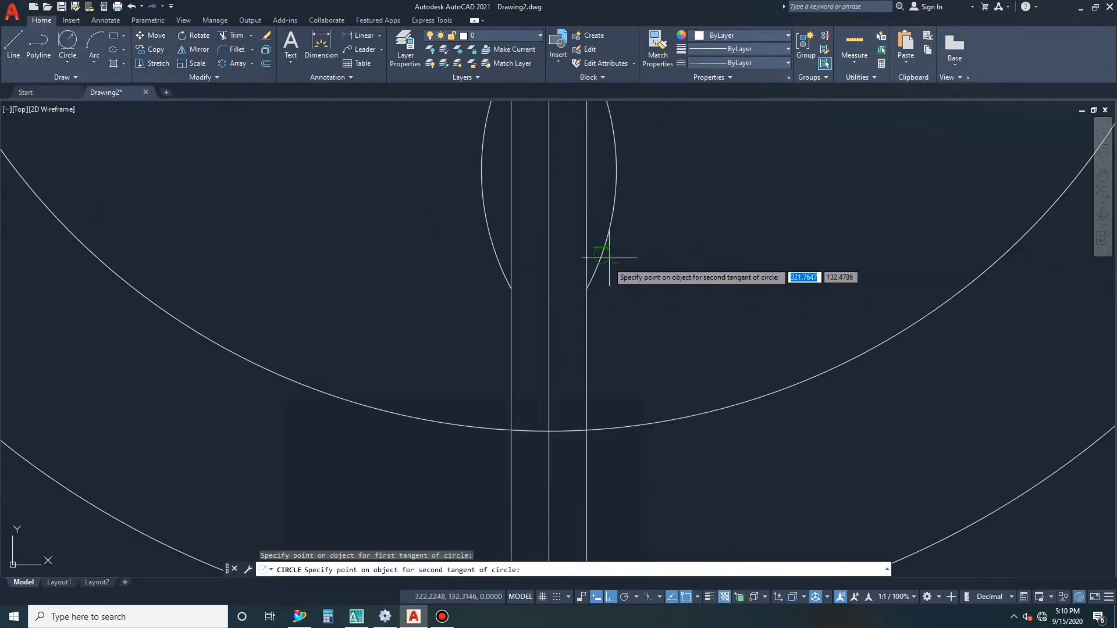
{"action": "left_click", "coordinate": [588, 377]}
{"action": "left_click", "coordinate": [587, 288]}
{"action": "type", "text": "2"}
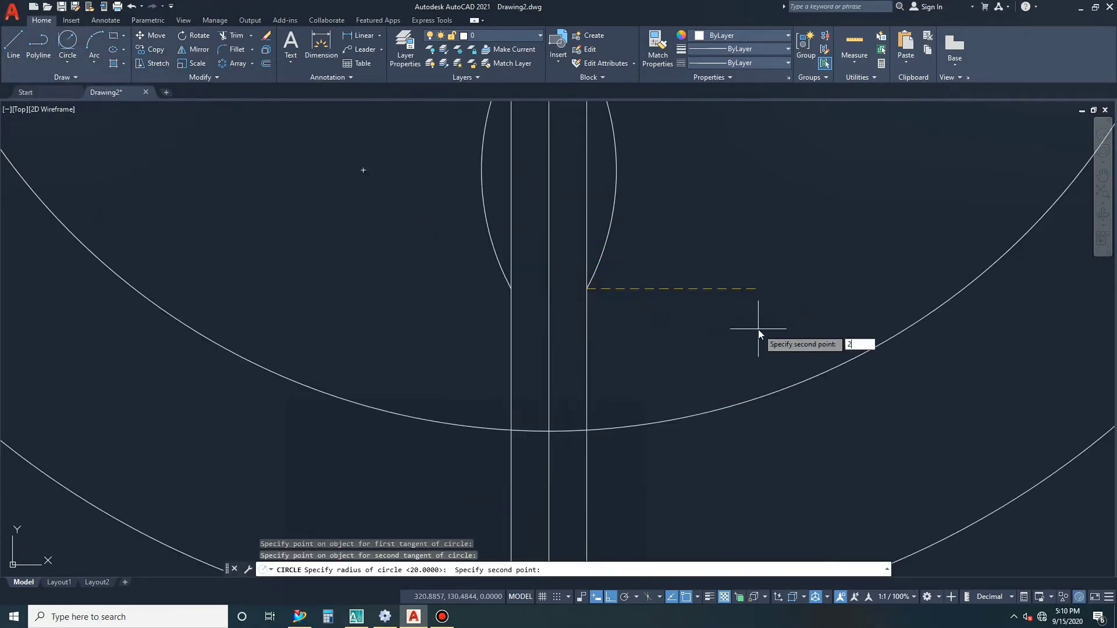
{"action": "type", "text": "0"}
{"action": "key", "text": "Return"}
{"action": "scroll", "coordinate": [619, 263], "scroll_direction": "down", "scroll_amount": 3}
{"action": "key", "text": "Escape"}
{"action": "key", "text": "Escape"}
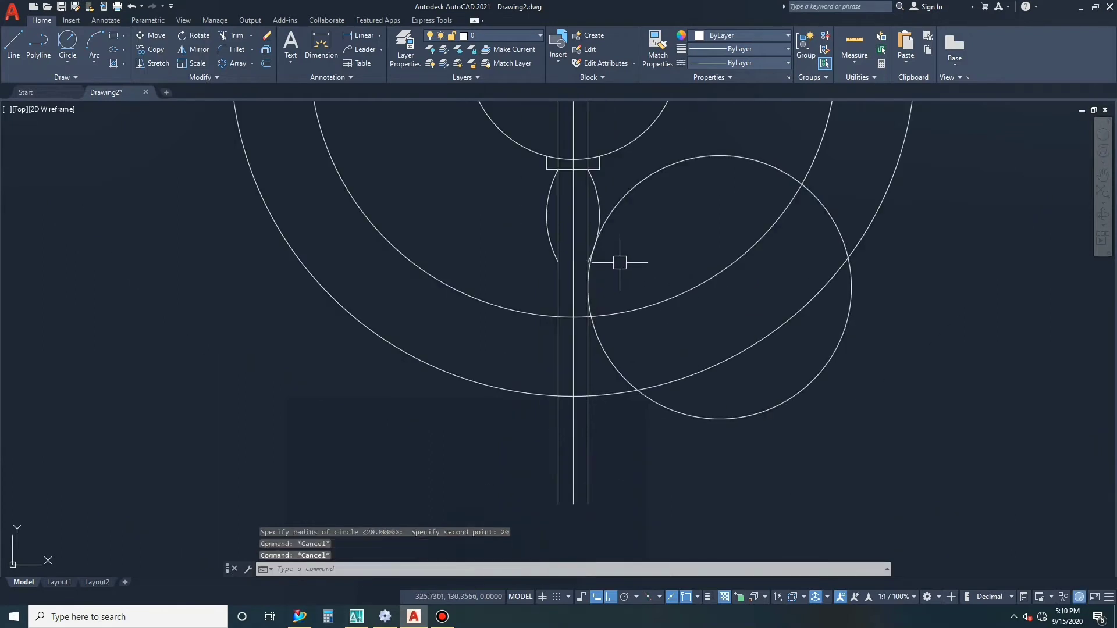
- Trim away the upper-left part of the R20 tangent circle
{"action": "type", "text": "tr"}
{"action": "key", "text": "Return"}
{"action": "left_click", "coordinate": [617, 223]}
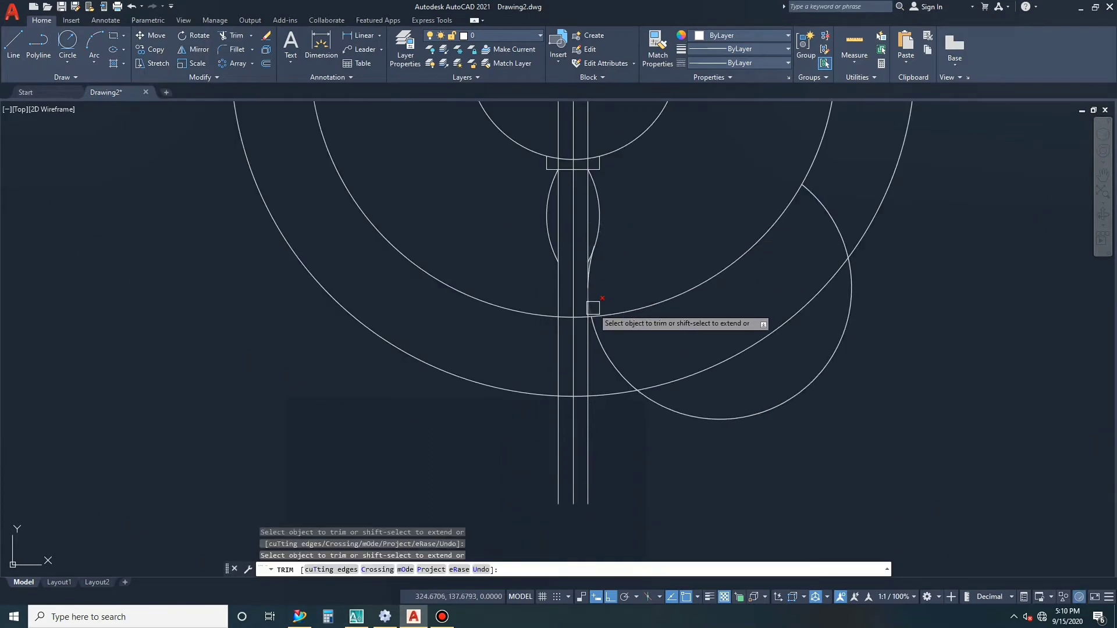
{"action": "scroll", "coordinate": [592, 308], "scroll_direction": "down", "scroll_amount": 4}
{"action": "scroll", "coordinate": [598, 312], "scroll_direction": "up", "scroll_amount": 8}
{"action": "scroll", "coordinate": [599, 302], "scroll_direction": "down", "scroll_amount": 3}
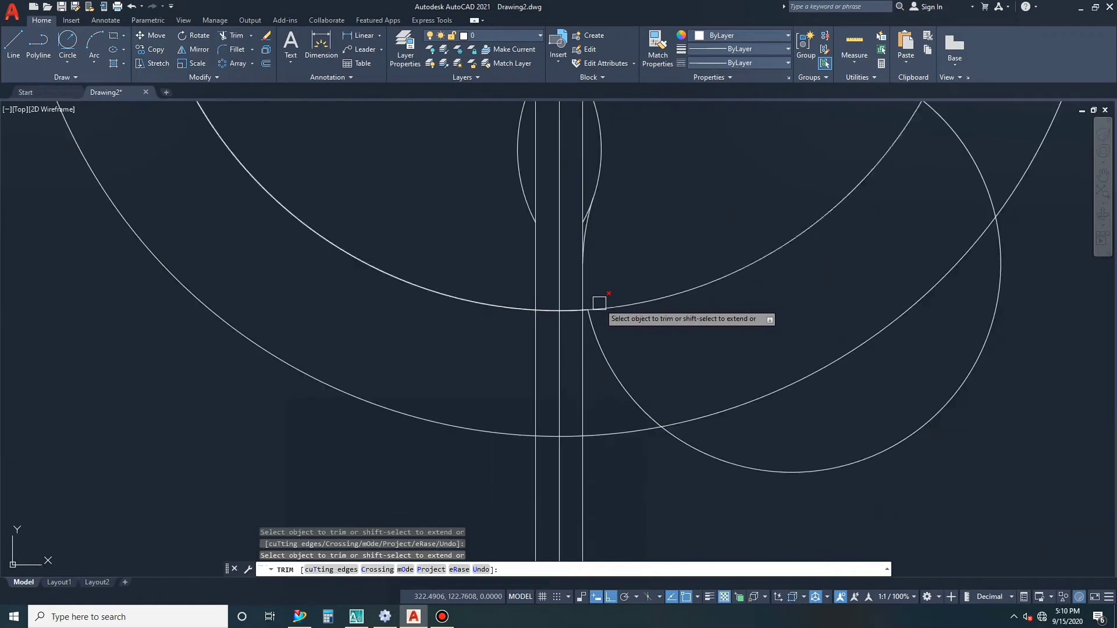
{"action": "key", "text": "Escape"}
{"action": "key", "text": "Escape"}
{"action": "key", "text": "Escape"}
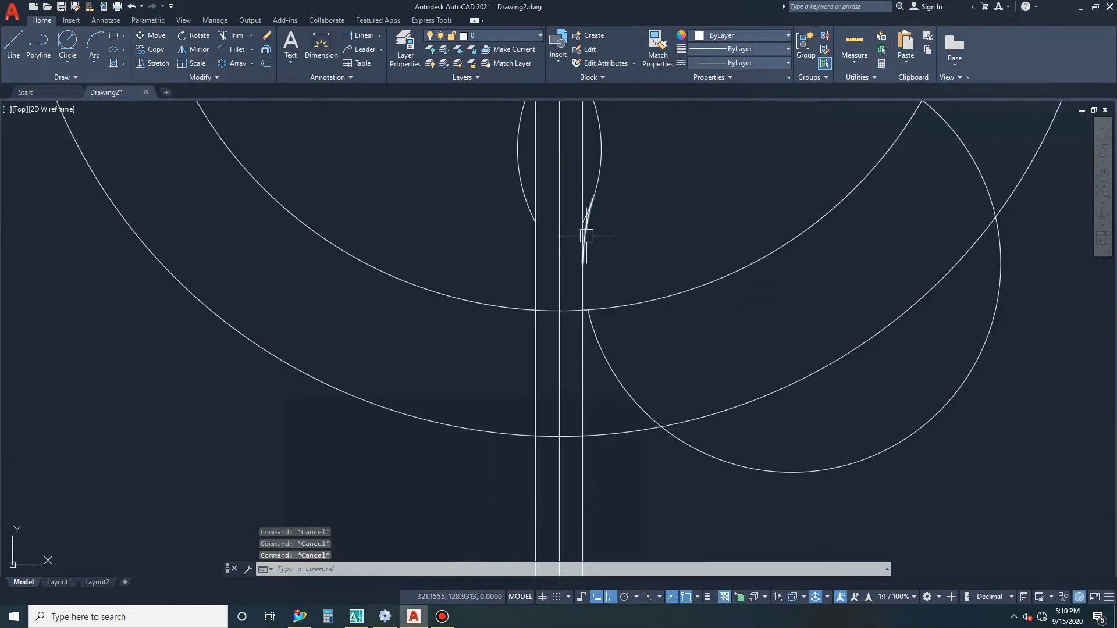
{"action": "type", "text": "TR"}
- Erase the leftover outer arc of the tangent circle
{"action": "key", "text": "Return"}
{"action": "scroll", "coordinate": [586, 233], "scroll_direction": "up", "scroll_amount": 8}
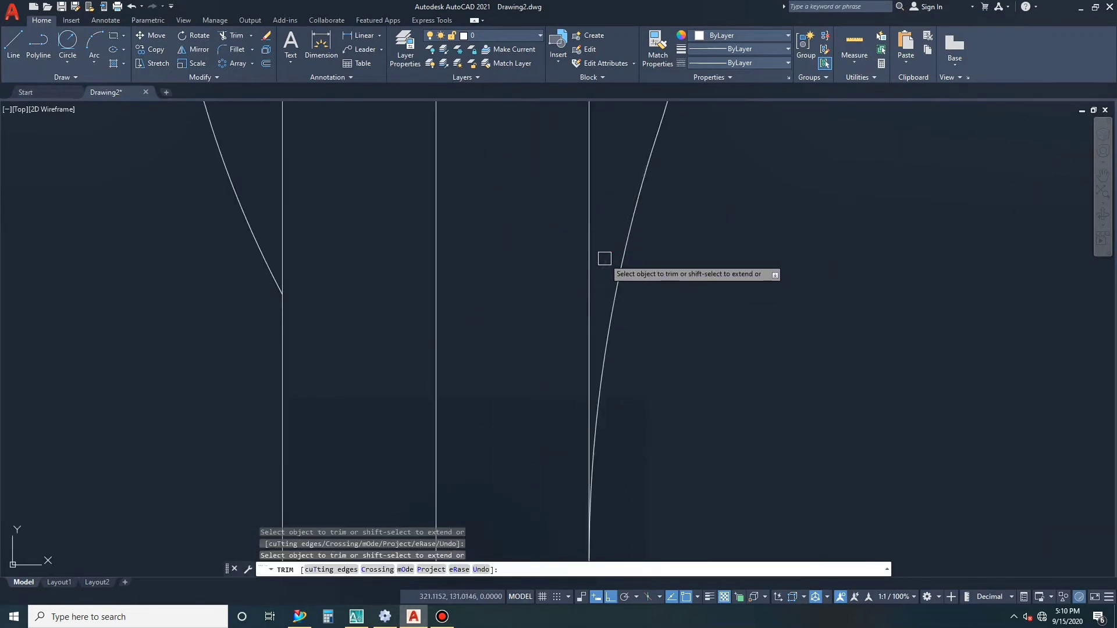
{"action": "scroll", "coordinate": [605, 257], "scroll_direction": "down", "scroll_amount": 8}
{"action": "scroll", "coordinate": [607, 254], "scroll_direction": "down", "scroll_amount": 2}
{"action": "key", "text": "Escape"}
{"action": "left_click", "coordinate": [644, 375]}
{"action": "type", "text": "e"}
{"action": "key", "text": "Return"}
- Mirror the curved neck arc about the spoke centre line and regenerate the display
{"action": "left_click", "coordinate": [606, 260]}
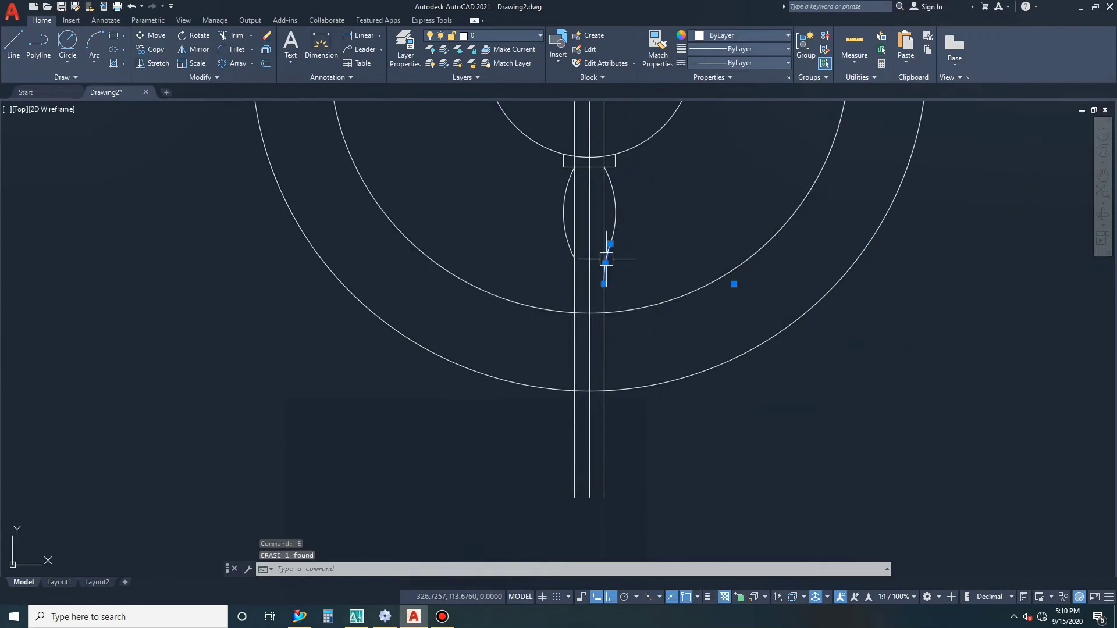
{"action": "type", "text": "mi"}
{"action": "key", "text": "Return"}
{"action": "left_click", "coordinate": [589, 242]}
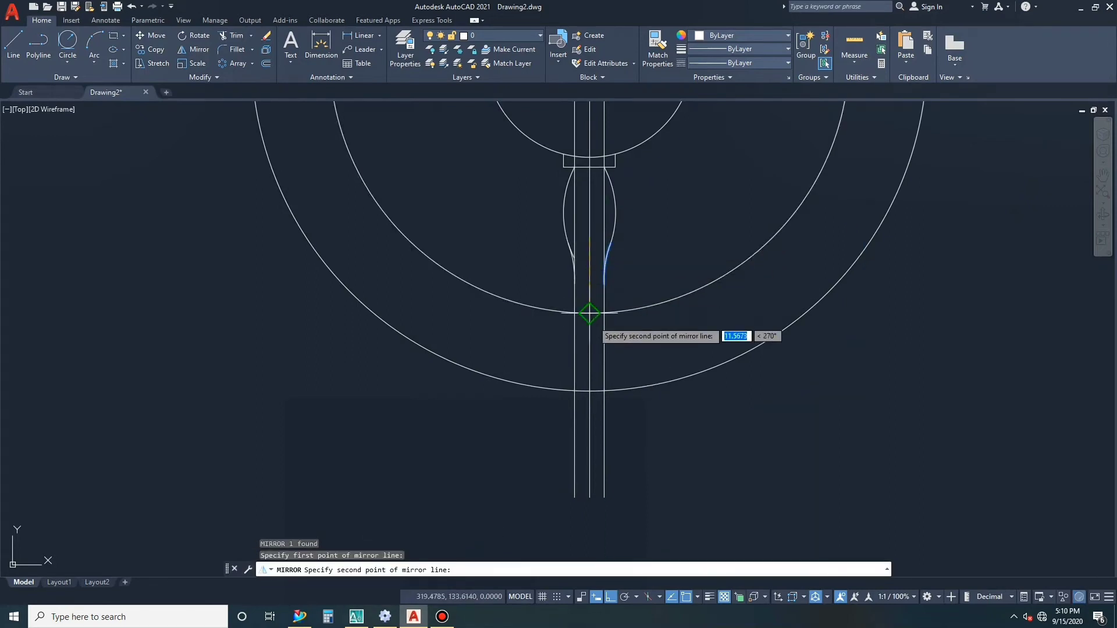
{"action": "left_click", "coordinate": [593, 346]}
{"action": "key", "text": "Return"}
{"action": "type", "text": "re"}
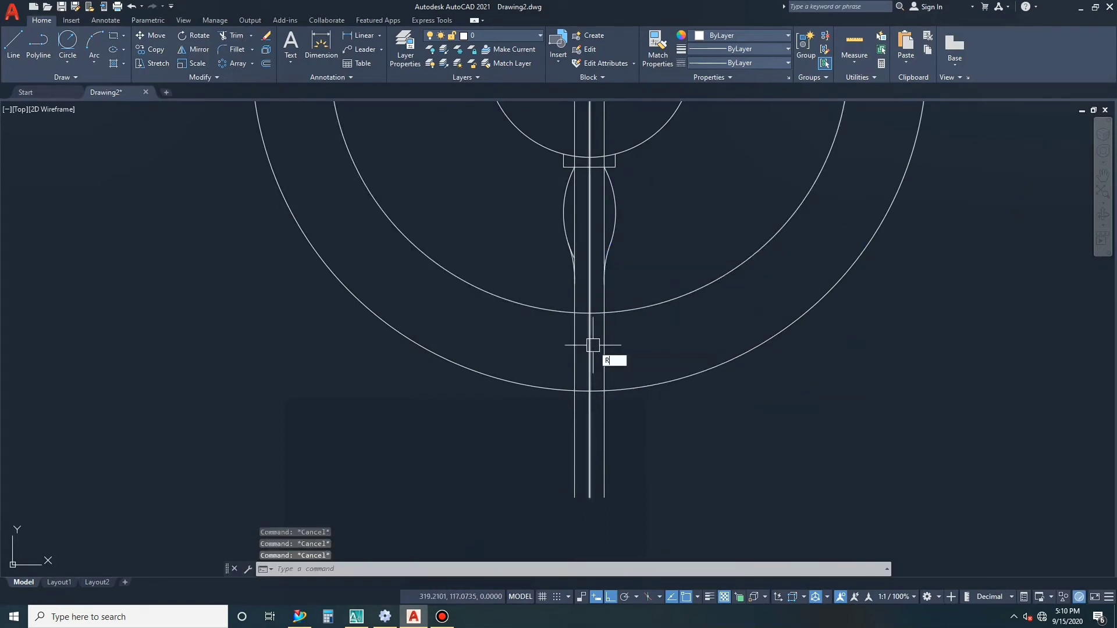
{"action": "key", "text": "Return"}
{"action": "scroll", "coordinate": [573, 250], "scroll_direction": "up", "scroll_amount": 4}
- Trim the straight shaft line at the curve and delete the vertical line inside the hub
{"action": "type", "text": "tr"}
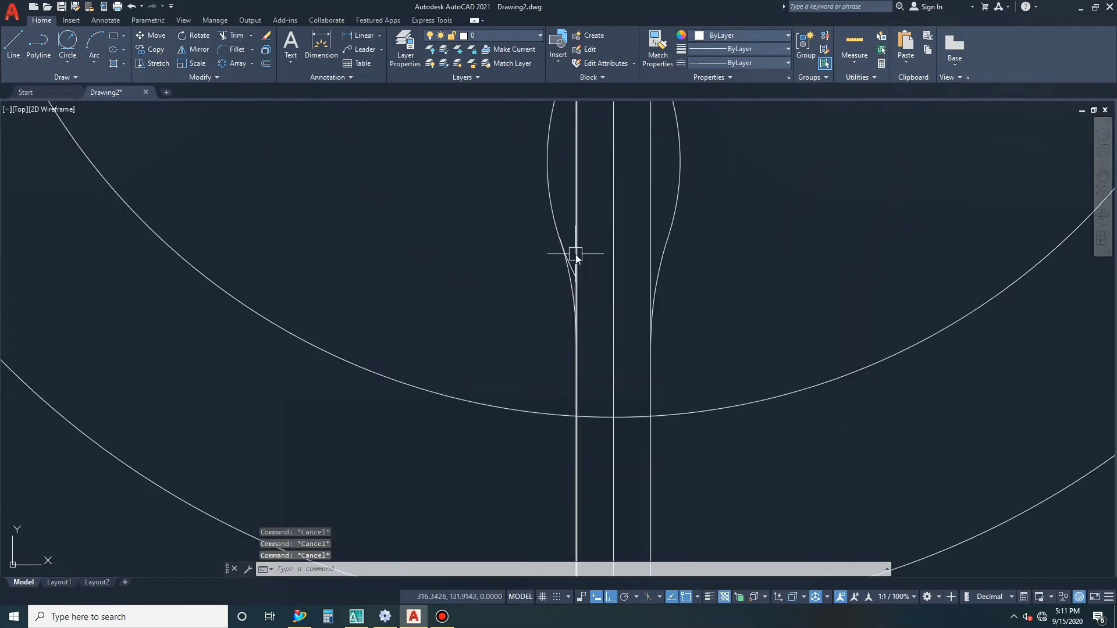
{"action": "key", "text": "Return"}
{"action": "scroll", "coordinate": [574, 256], "scroll_direction": "up", "scroll_amount": 6}
{"action": "left_click", "coordinate": [570, 278]}
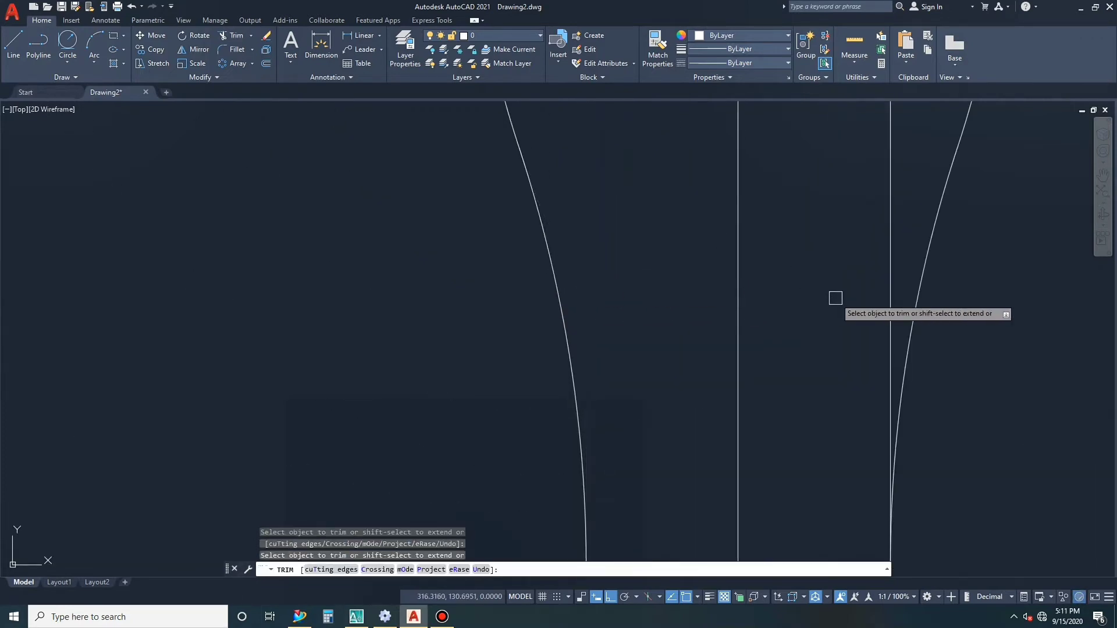
{"action": "key", "text": "Escape"}
{"action": "scroll", "coordinate": [658, 280], "scroll_direction": "down", "scroll_amount": 5}
{"action": "scroll", "coordinate": [658, 280], "scroll_direction": "down", "scroll_amount": 3}
{"action": "key", "text": "Escape"}
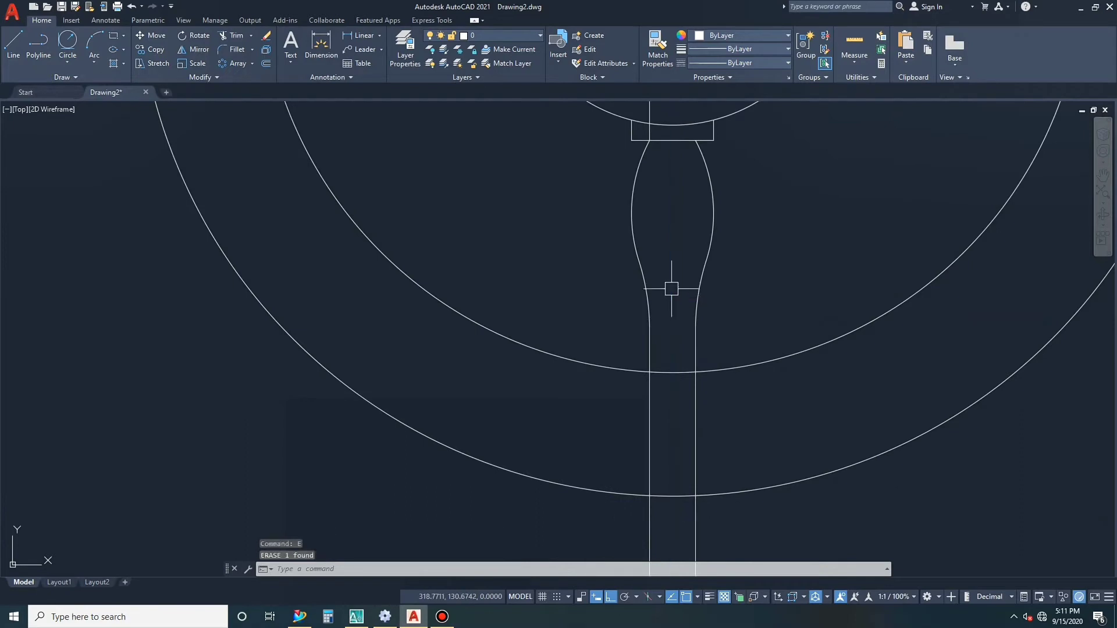
{"action": "scroll", "coordinate": [669, 292], "scroll_direction": "down", "scroll_amount": 3}
{"action": "left_click", "coordinate": [663, 213]}
{"action": "key", "text": "Delete"}
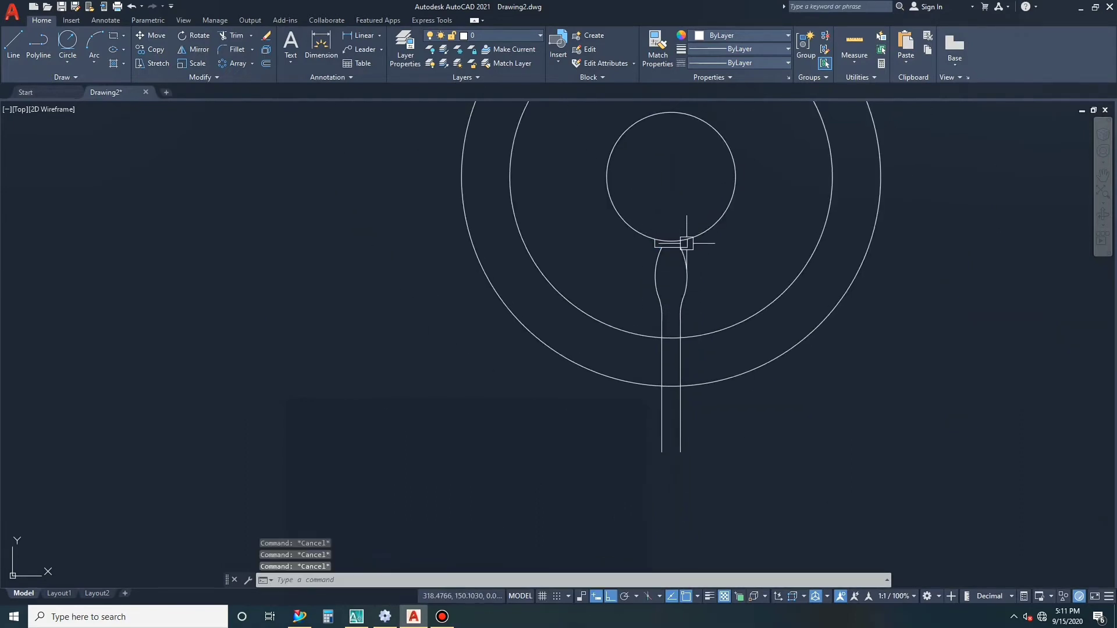
- Draw a vertical line down from the hub centre and offset it 4 units to both sides
{"action": "type", "text": "l"}
{"action": "key", "text": "Return"}
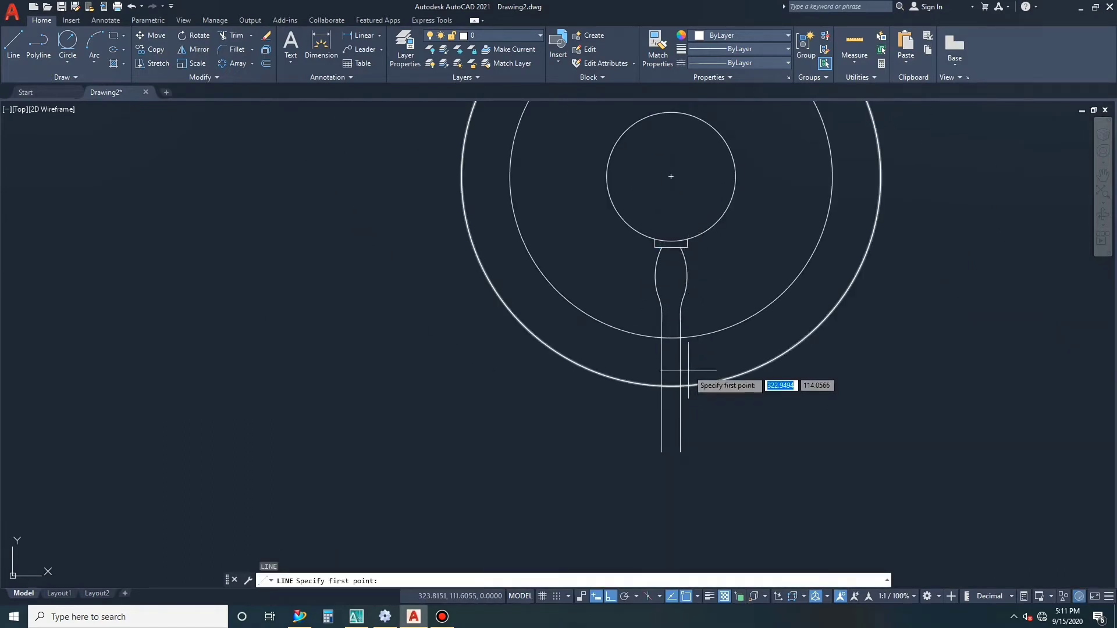
{"action": "left_click", "coordinate": [670, 176]}
{"action": "left_click", "coordinate": [671, 453]}
{"action": "key", "text": "Return"}
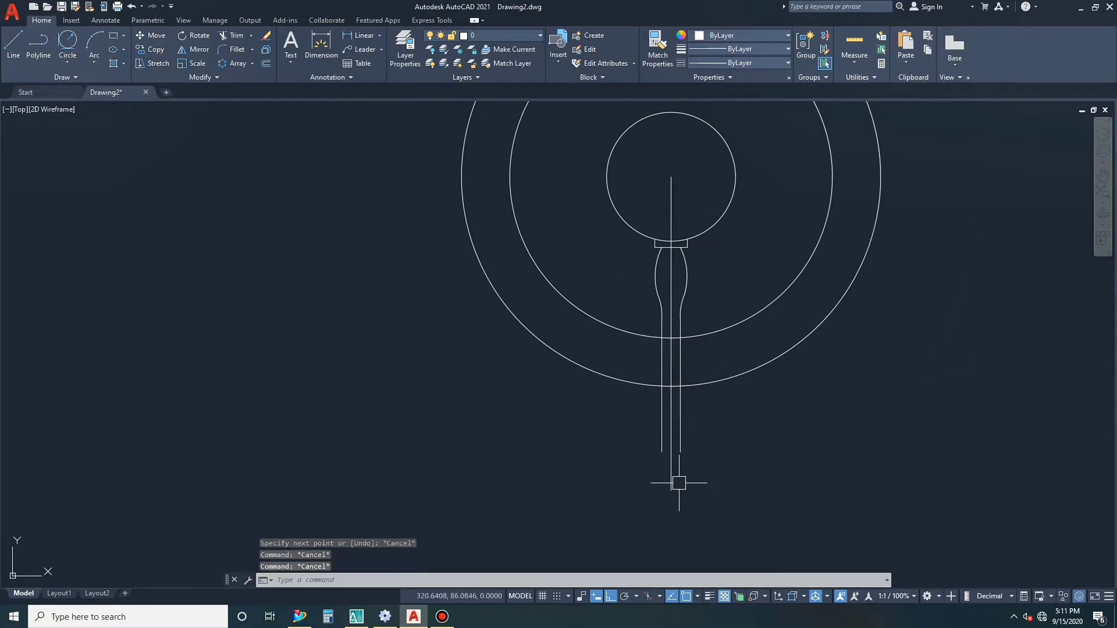
{"action": "type", "text": "o"}
{"action": "key", "text": "Return"}
{"action": "key", "text": "Return"}
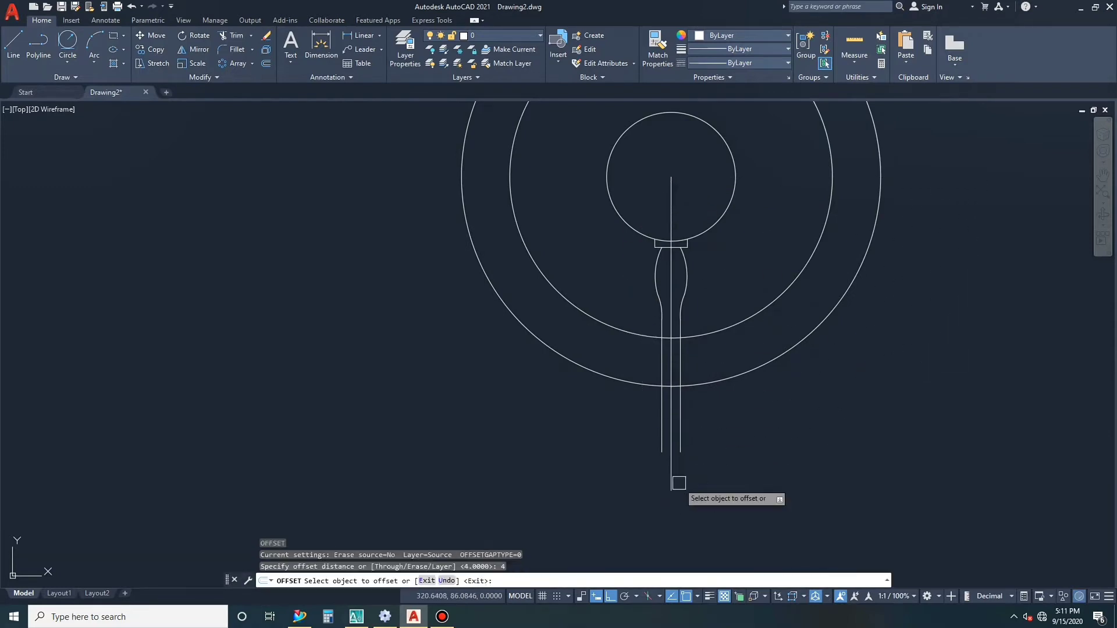
{"action": "left_click", "coordinate": [670, 237]}
{"action": "left_click", "coordinate": [667, 273]}
{"action": "key", "text": "Escape"}
{"action": "key", "text": "Escape"}
{"action": "key", "text": "Escape"}
{"action": "key", "text": "Escape"}
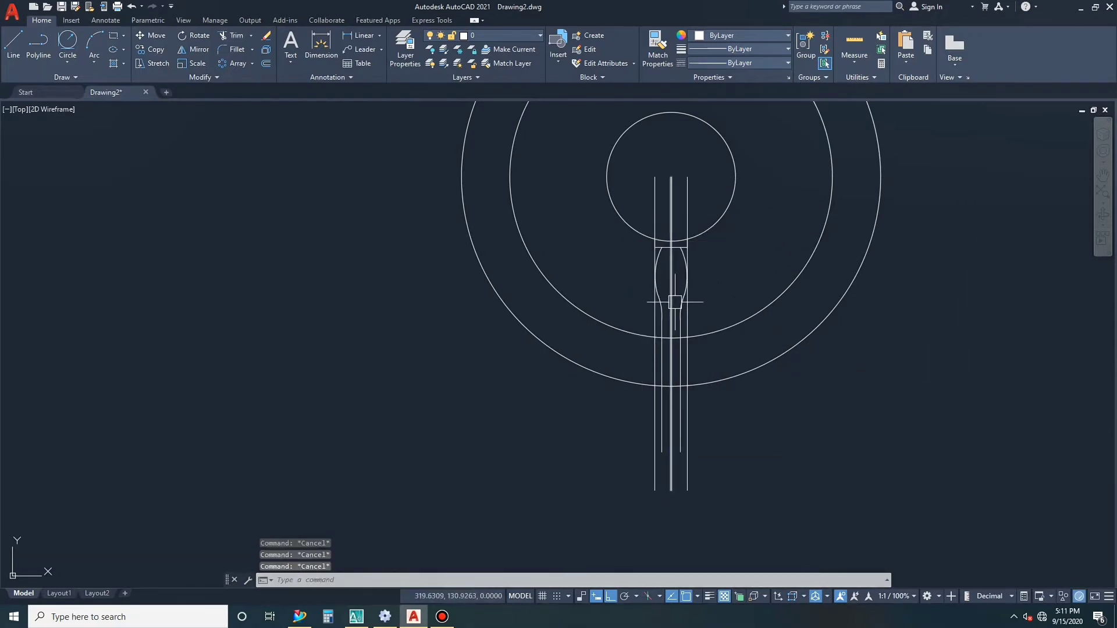
- Draw a horizontal line where the spoke meets the inner rim and offset a copy 1.5 above
{"action": "key", "text": "l"}
{"action": "key", "text": "Return"}
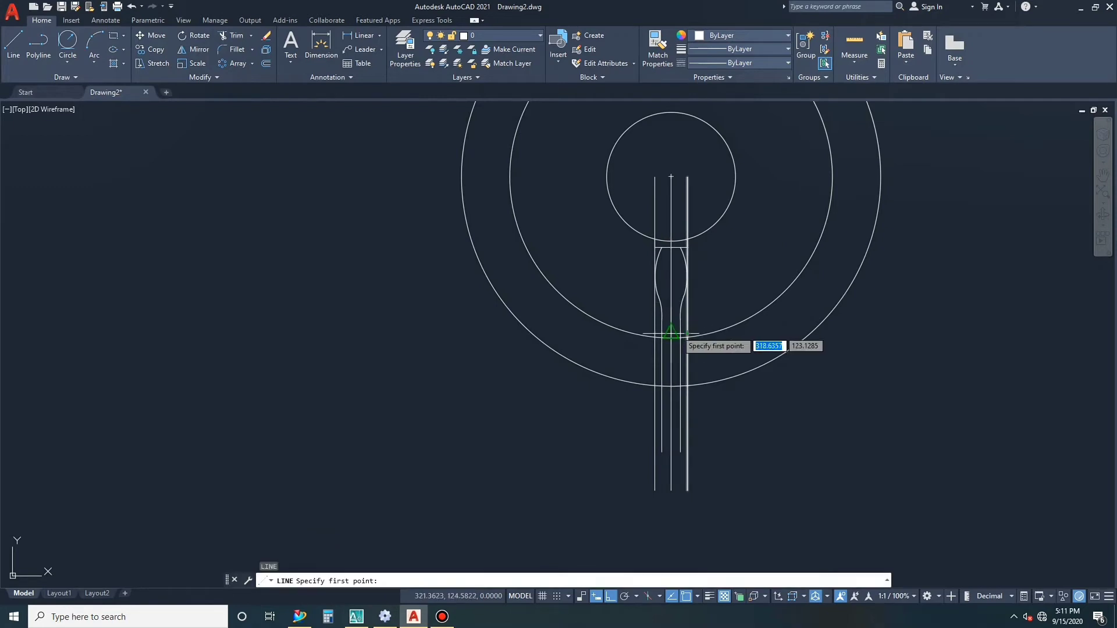
{"action": "scroll", "coordinate": [673, 332], "scroll_direction": "up", "scroll_amount": 3}
{"action": "left_click", "coordinate": [666, 353]}
{"action": "key", "text": "Escape"}
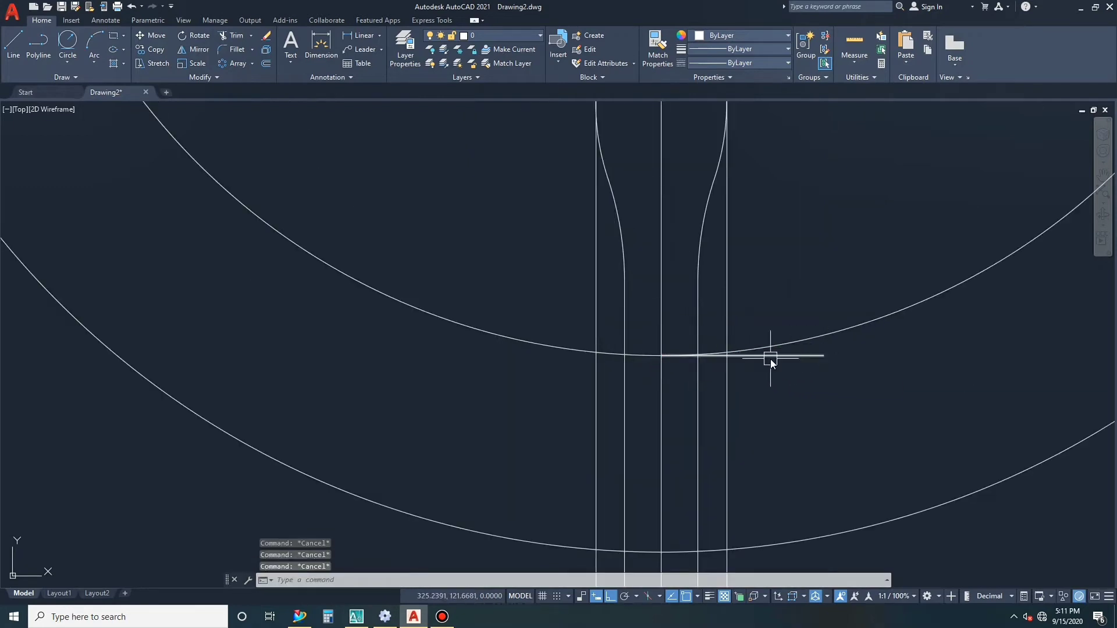
{"action": "key", "text": "o"}
{"action": "key", "text": "Return"}
{"action": "type", "text": "1."}
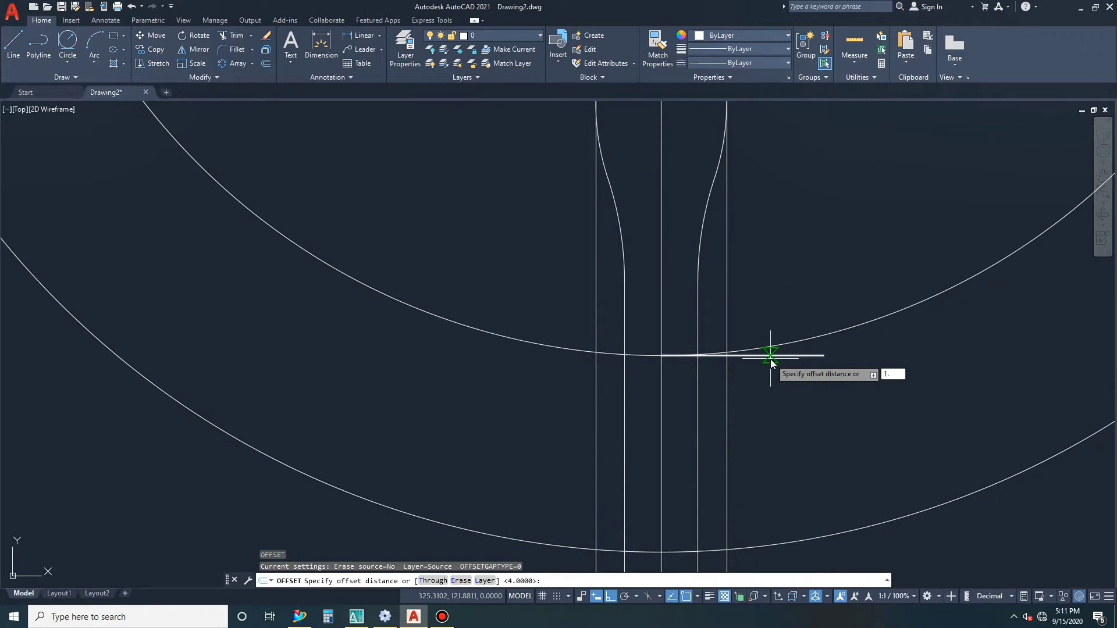
{"action": "key", "text": "Return"}
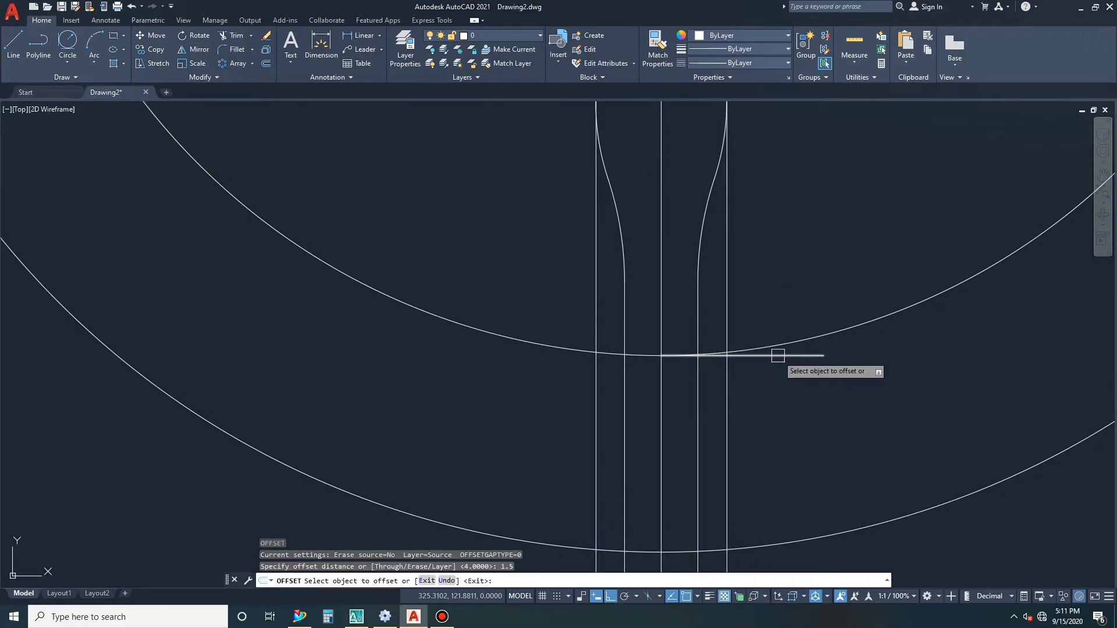
{"action": "left_click", "coordinate": [776, 355]}
{"action": "left_click", "coordinate": [783, 317]}
{"action": "key", "text": "Escape"}
- Extend the offset line left to the spoke lines and trim its right overhang
{"action": "type", "text": "EX"}
{"action": "key", "text": "Return"}
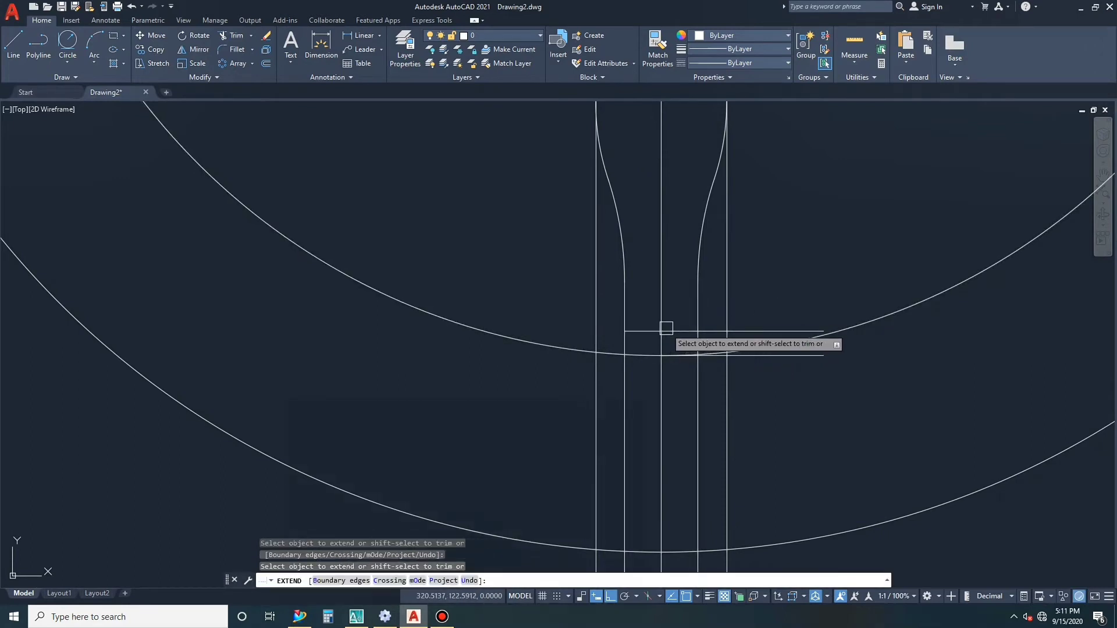
{"action": "left_click", "coordinate": [665, 331]}
{"action": "key", "text": "Escape"}
{"action": "key", "text": "Escape"}
{"action": "type", "text": "EX"}
{"action": "key", "text": "Return"}
{"action": "left_click", "coordinate": [638, 332]}
{"action": "key", "text": "Escape"}
{"action": "key", "text": "Escape"}
{"action": "key", "text": "Escape"}
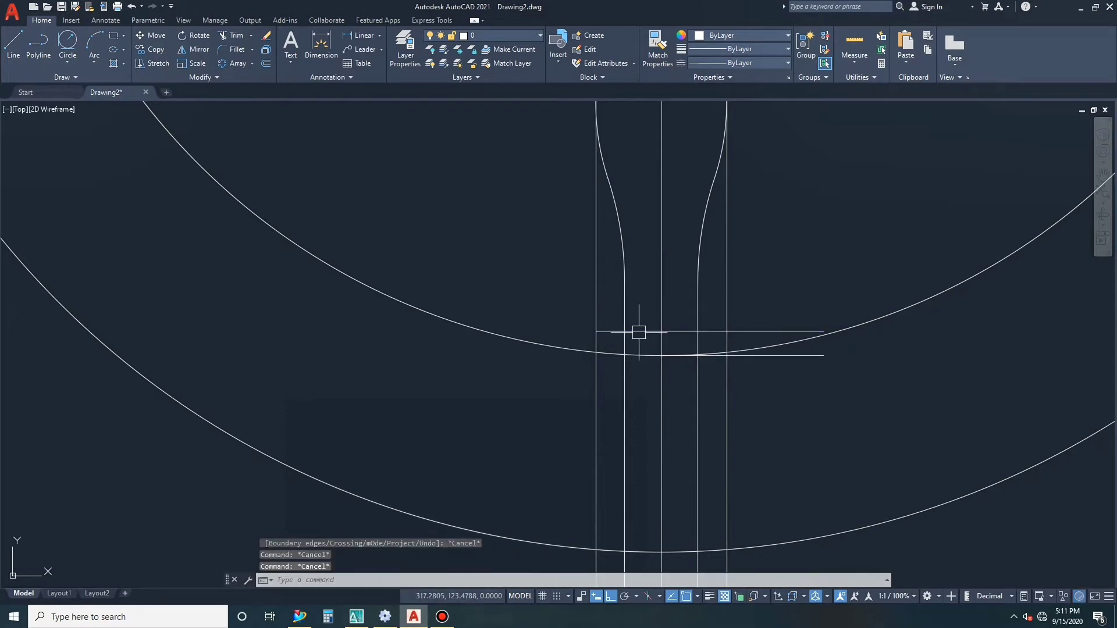
{"action": "type", "text": "TR"}
{"action": "key", "text": "Return"}
{"action": "left_click", "coordinate": [750, 331]}
- Trim the other horizontal line's right overhang and erase the short leftover stub
{"action": "left_click", "coordinate": [750, 355]}
{"action": "key", "text": "Escape"}
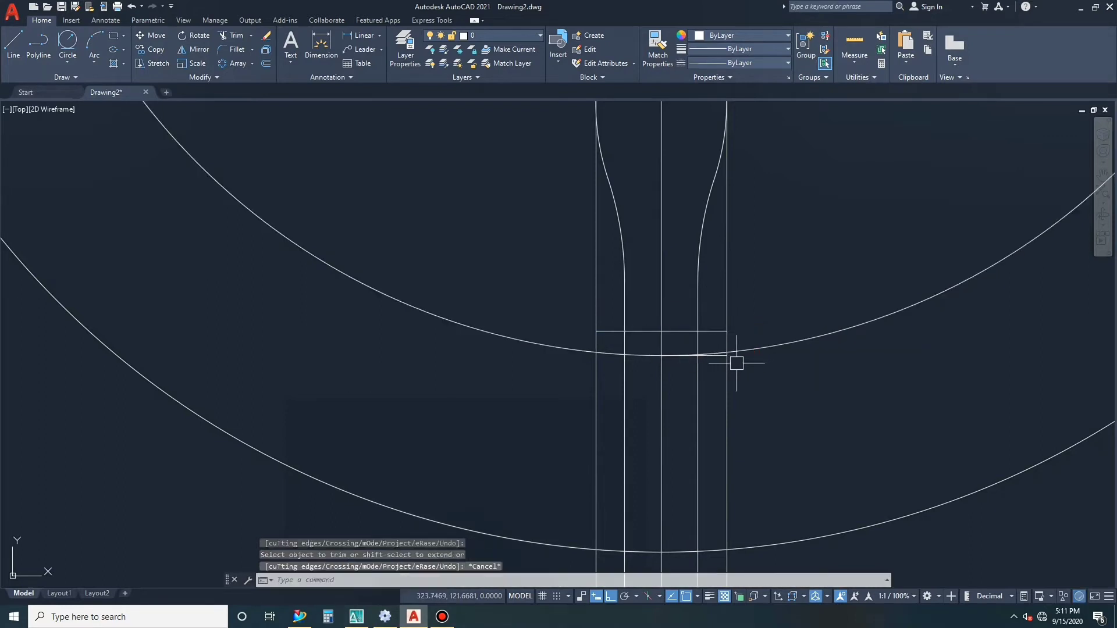
{"action": "left_click", "coordinate": [710, 356]}
{"action": "type", "text": "E"}
{"action": "key", "text": "Return"}
{"action": "key", "text": "Escape"}
{"action": "key", "text": "Escape"}
- Trim the right vertical line back to the arc and erase the vertical line below it
{"action": "key", "text": "Return"}
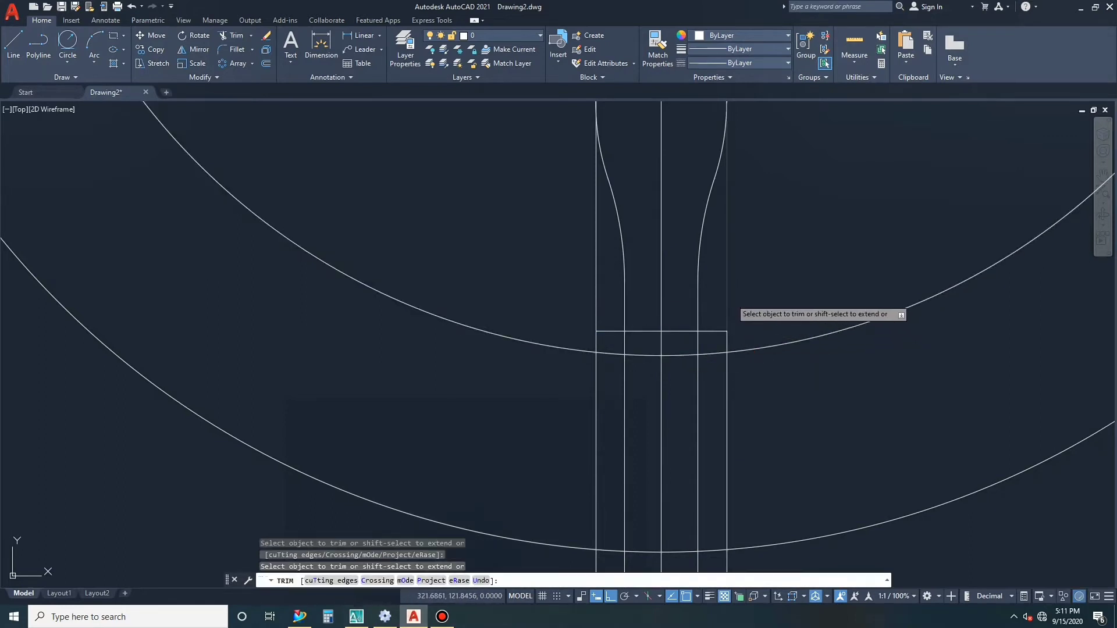
{"action": "left_click", "coordinate": [705, 347]}
{"action": "key", "text": "Escape"}
{"action": "type", "text": "E"}
{"action": "key", "text": "Return"}
{"action": "key", "text": "Escape"}
{"action": "key", "text": "Escape"}
{"action": "left_click", "coordinate": [692, 383]}
{"action": "type", "text": "E"}
{"action": "key", "text": "Return"}
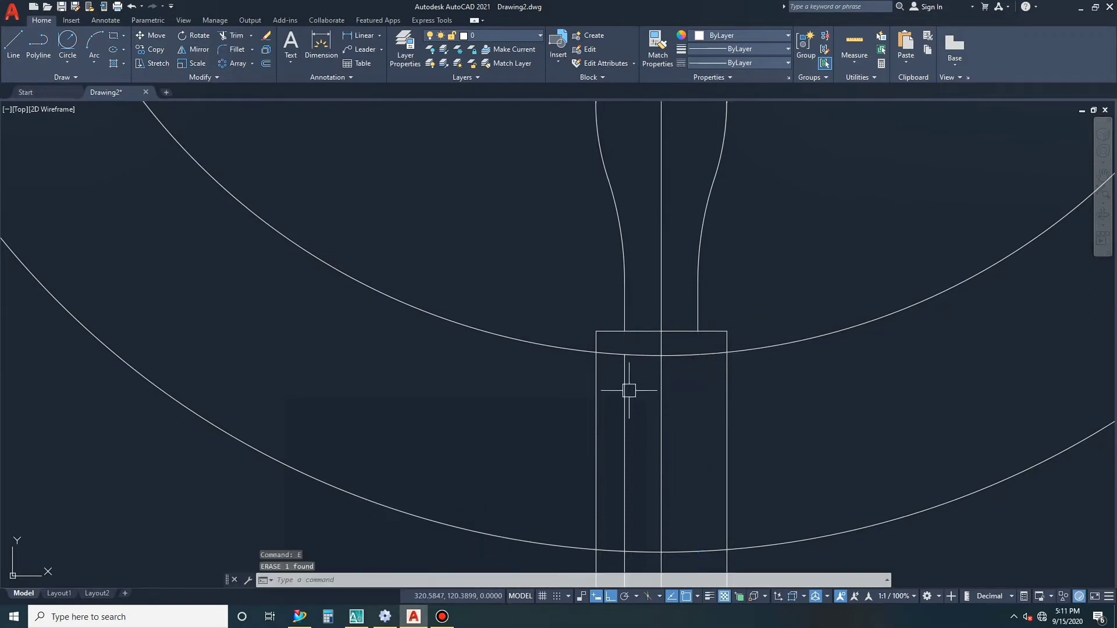
{"action": "key", "text": "Escape"}
- Erase the stray vertical lines below the outer rim
{"action": "type", "text": "r"}
{"action": "key", "text": "Return"}
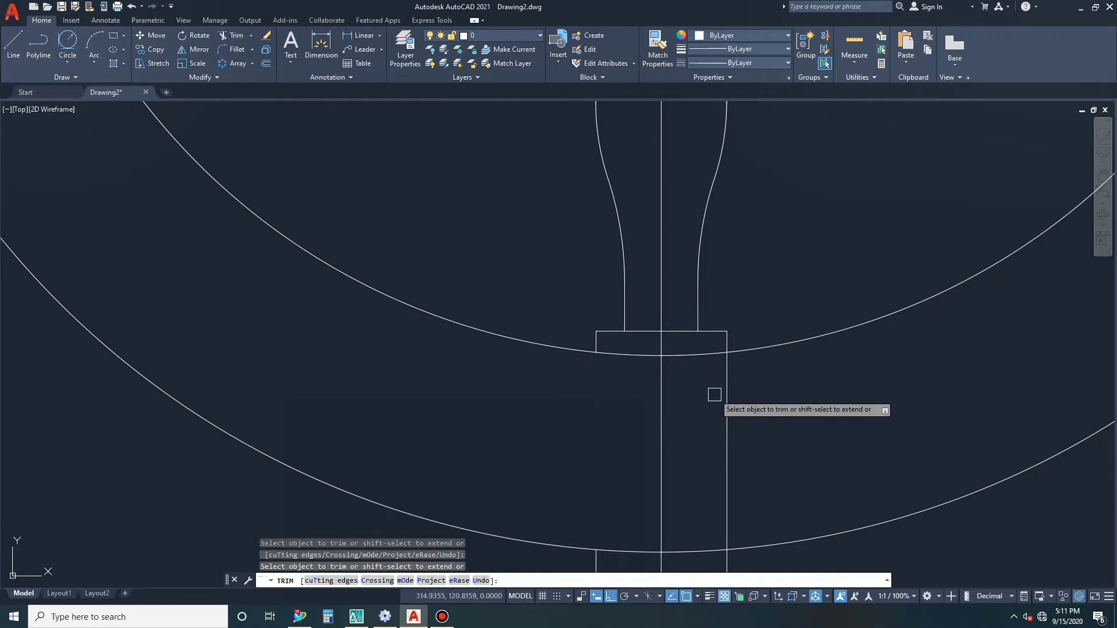
{"action": "key", "text": "Escape"}
{"action": "scroll", "coordinate": [708, 360], "scroll_direction": "down", "scroll_amount": 4}
{"action": "left_click_drag", "start_coordinate": [721, 457], "coordinate": [695, 468]}
{"action": "key", "text": "Delete"}
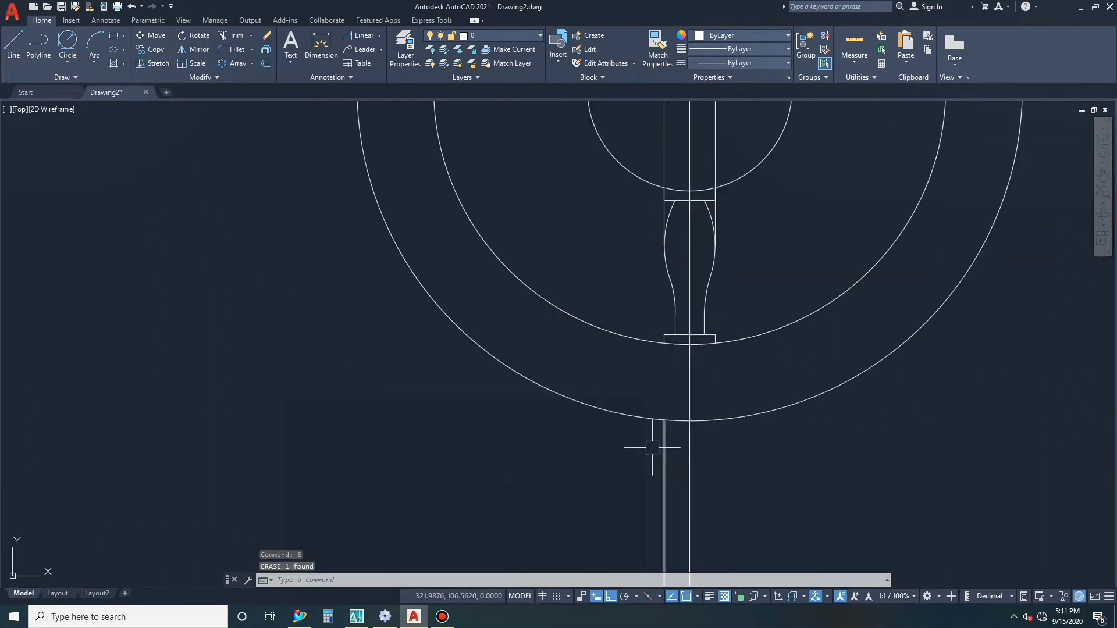
{"action": "type", "text": "e"}
{"action": "key", "text": "Return"}
{"action": "key", "text": "Escape"}
{"action": "key", "text": "Escape"}
{"action": "left_click", "coordinate": [663, 450]}
{"action": "key", "text": "Delete"}
{"action": "key", "text": "Escape"}
{"action": "key", "text": "Escape"}
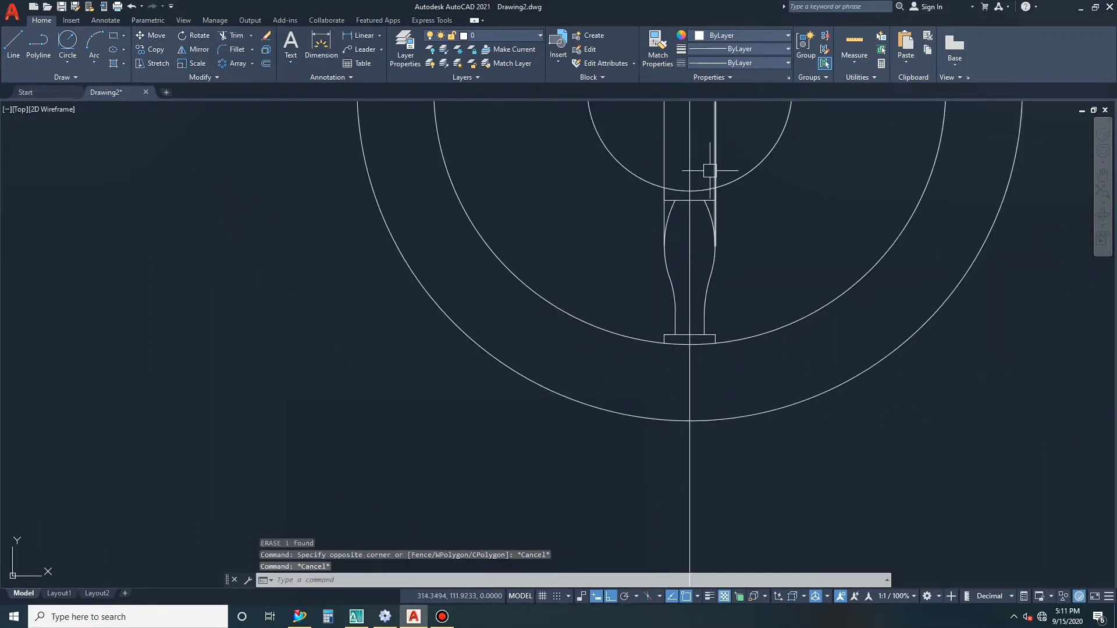
- Erase the leftover vertical lines near the hub
{"action": "left_click", "coordinate": [709, 170]}
{"action": "key", "text": "Delete"}
{"action": "type", "text": "e"}
{"action": "key", "text": "Return"}
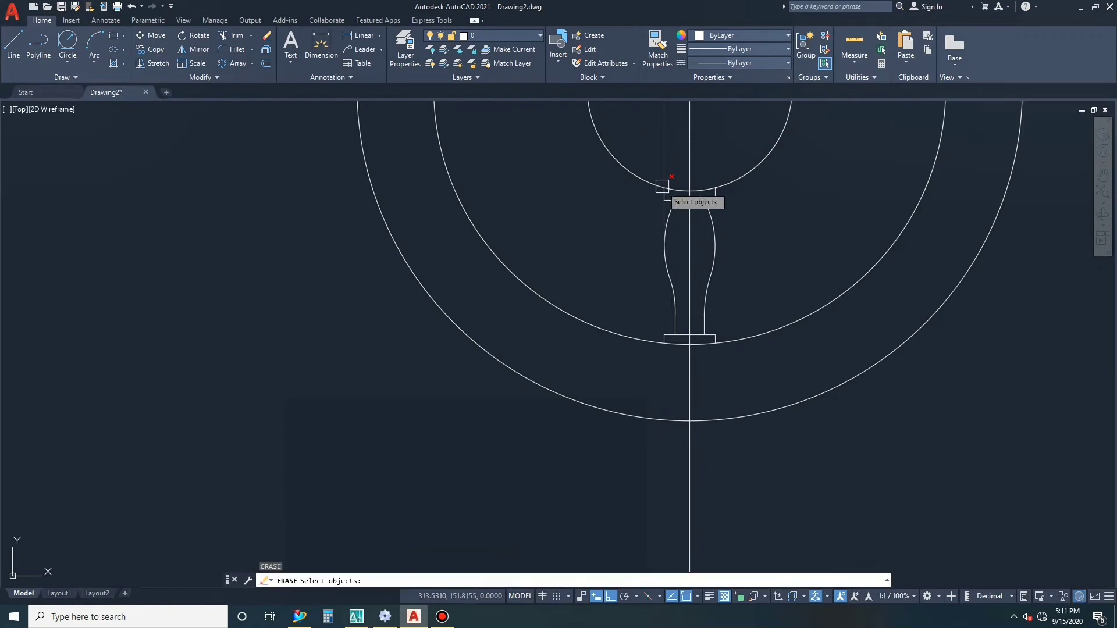
{"action": "left_click", "coordinate": [662, 186]}
{"action": "key", "text": "Escape"}
{"action": "scroll", "coordinate": [681, 324], "scroll_direction": "down", "scroll_amount": 5}
{"action": "scroll", "coordinate": [696, 318], "scroll_direction": "up", "scroll_amount": 3}
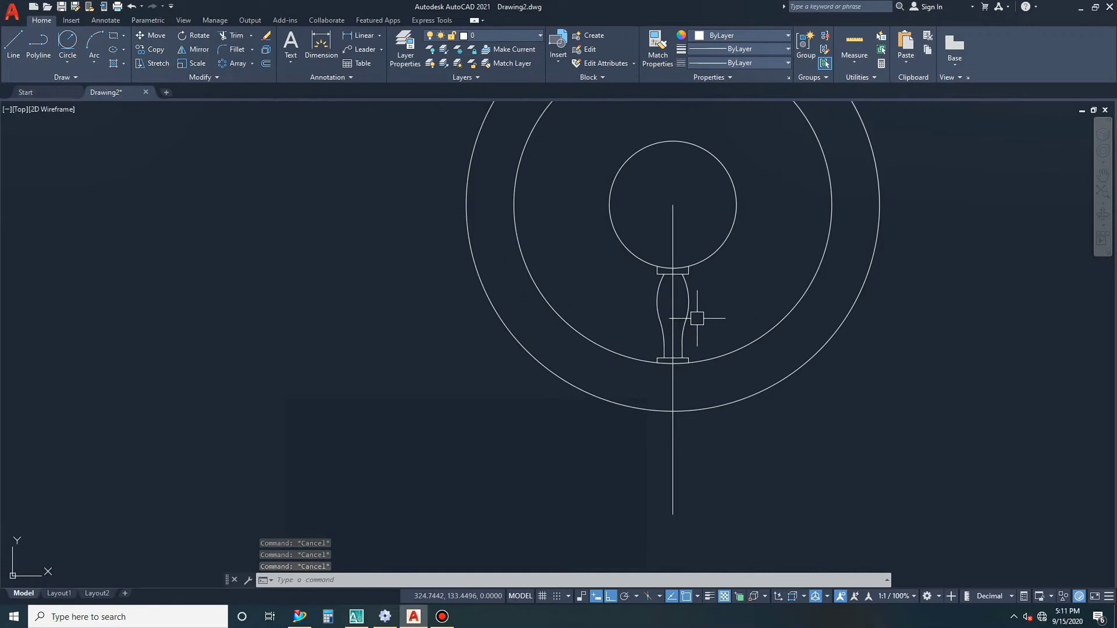
- Replace the long centre line with a vertical line from the hub's centre down past the outer rim
{"action": "left_click", "coordinate": [678, 365]}
{"action": "key", "text": "Delete"}
{"action": "type", "text": "l"}
{"action": "key", "text": "Return"}
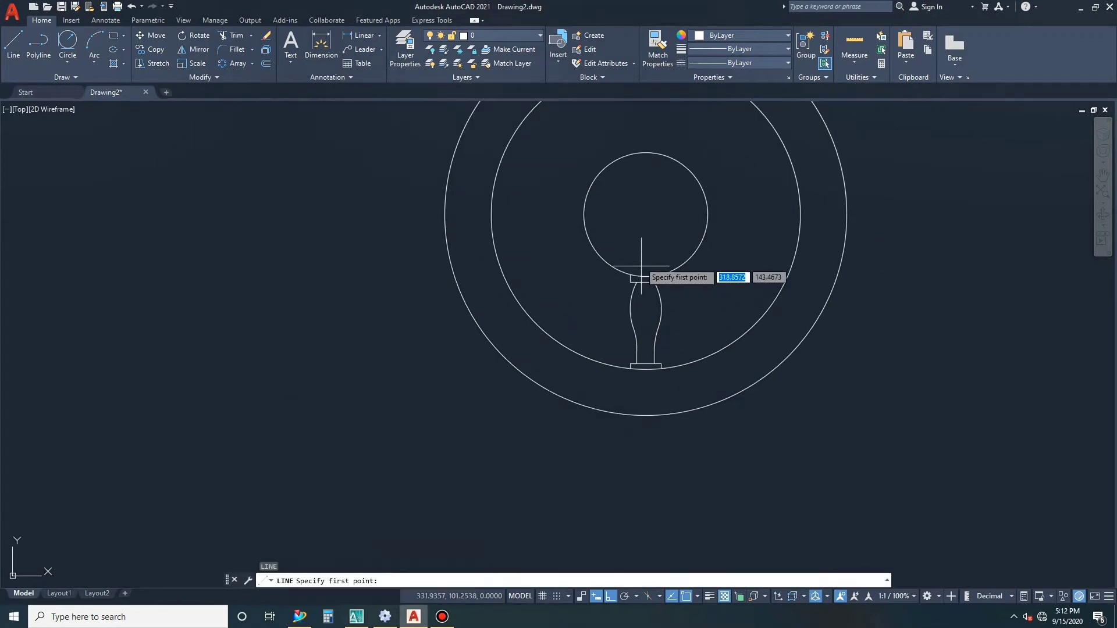
{"action": "left_click", "coordinate": [645, 216]}
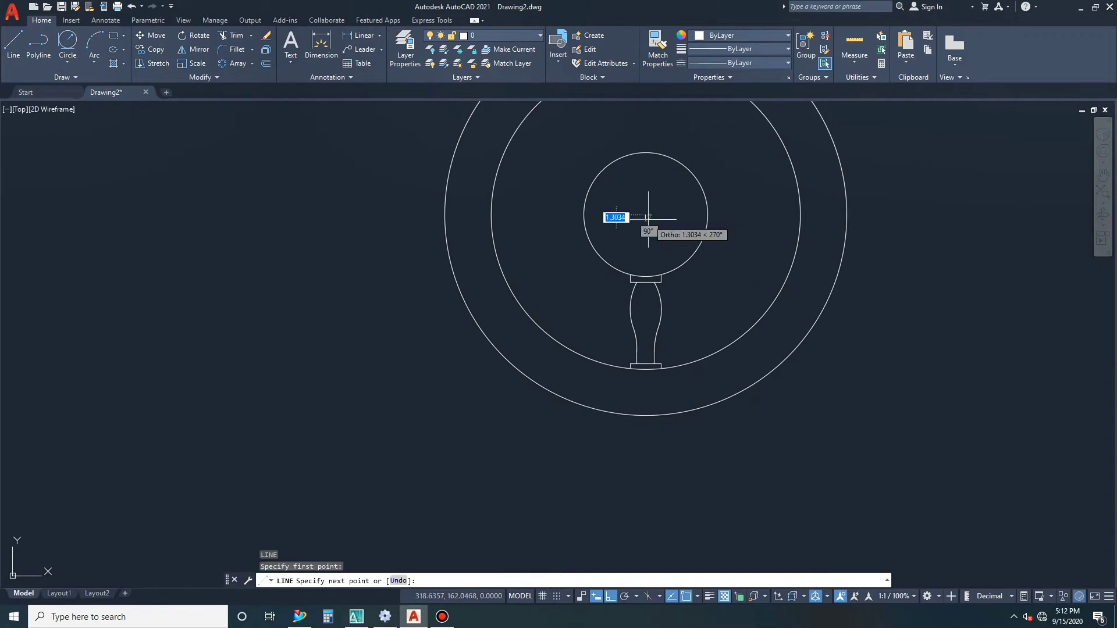
{"action": "left_click", "coordinate": [651, 446]}
{"action": "key", "text": "Escape"}
{"action": "key", "text": "Escape"}
{"action": "key", "text": "Escape"}
- Offset the new vertical line 4 units to the right
{"action": "type", "text": "o"}
{"action": "key", "text": "Return"}
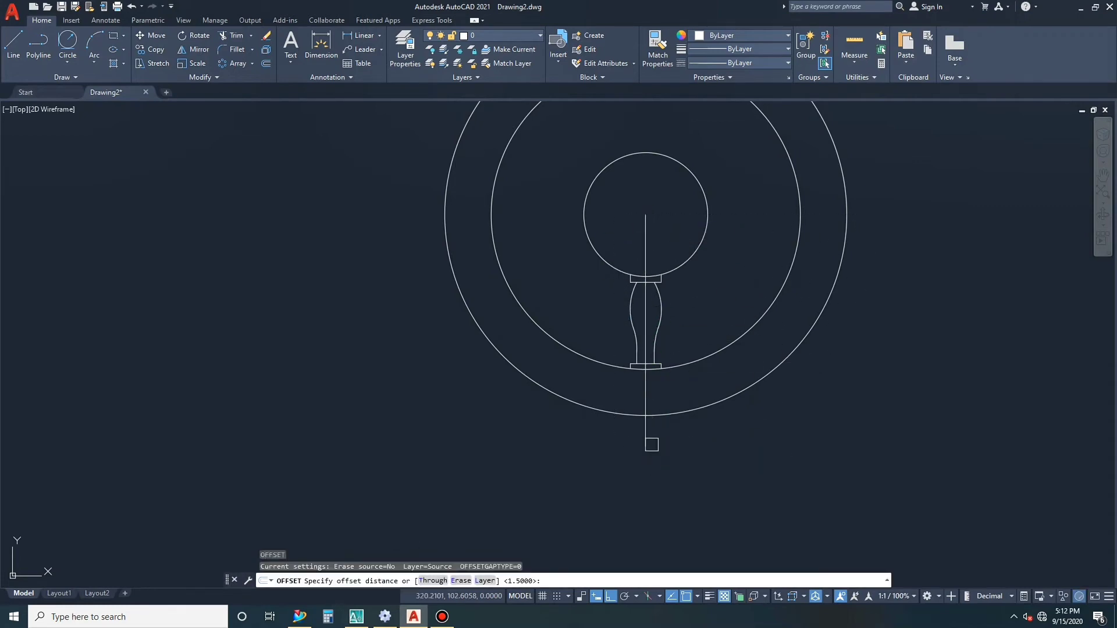
{"action": "type", "text": "8"}
{"action": "key", "text": "Return"}
{"action": "key", "text": "Escape"}
{"action": "key", "text": "Return"}
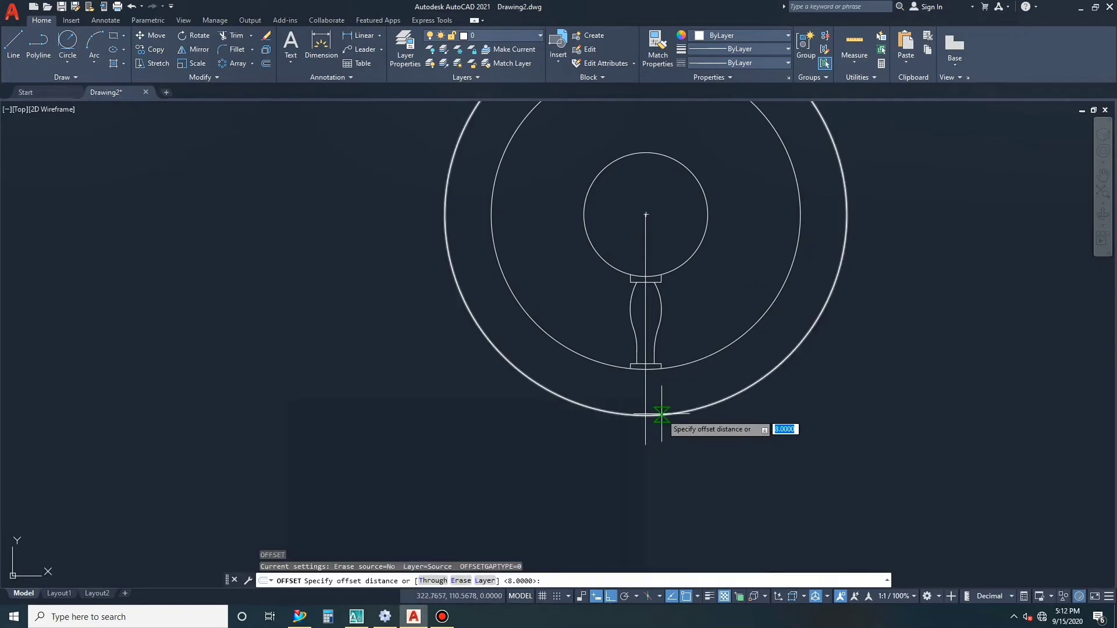
{"action": "key", "text": "Return"}
{"action": "left_click", "coordinate": [644, 327]}
{"action": "left_click", "coordinate": [666, 399]}
{"action": "left_click", "coordinate": [643, 393]}
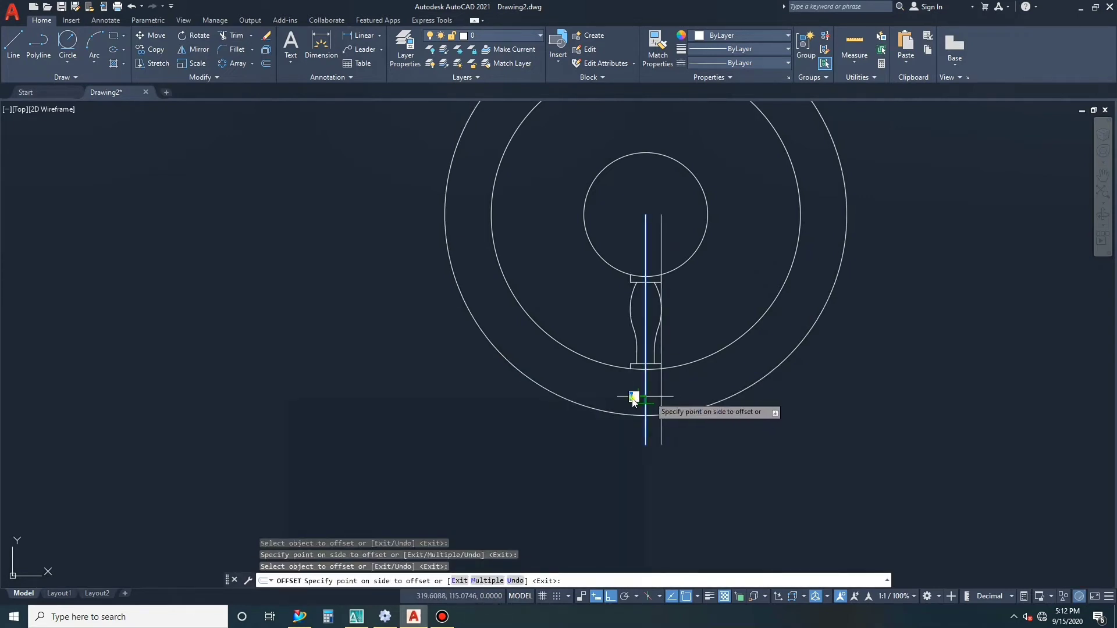
{"action": "key", "text": "Escape"}
- Offset the vertical line 4 units to the left as well
{"action": "key", "text": "Return"}
{"action": "key", "text": "Return"}
{"action": "left_click", "coordinate": [645, 400]}
{"action": "left_click", "coordinate": [642, 401]}
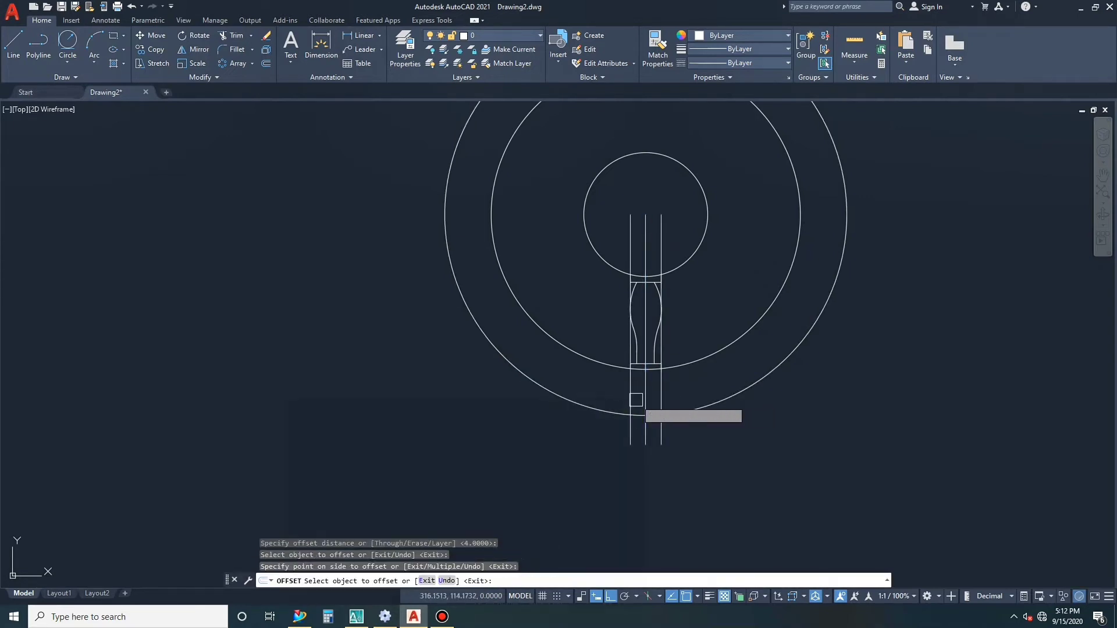
{"action": "key", "text": "Escape"}
{"action": "type", "text": "l"}
{"action": "key", "text": "Return"}
{"action": "scroll", "coordinate": [651, 407], "scroll_direction": "up", "scroll_amount": 5}
- Draw a horizontal line at the rim and stretch it further left
{"action": "left_click", "coordinate": [616, 396]}
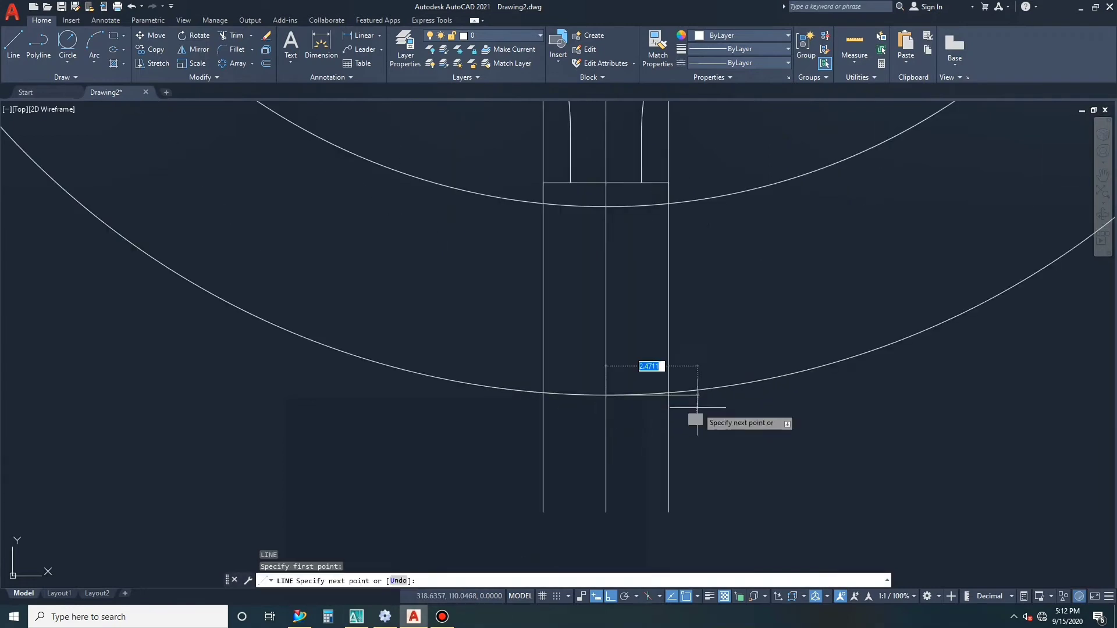
{"action": "key", "text": "Escape"}
{"action": "left_click", "coordinate": [738, 400]}
{"action": "left_click_drag", "start_coordinate": [605, 395], "coordinate": [416, 395]}
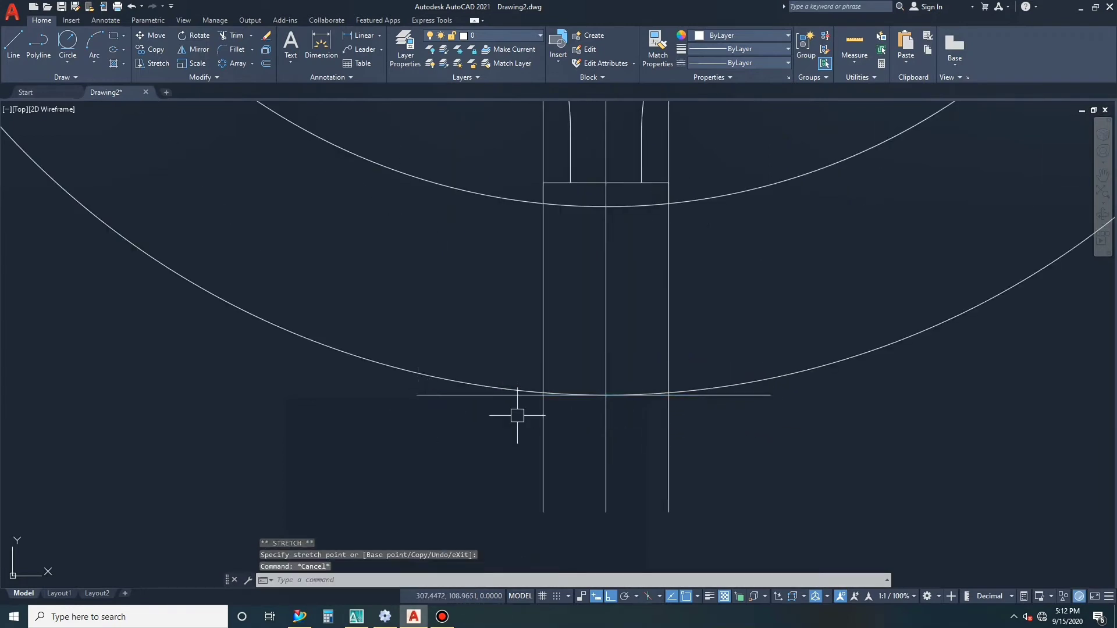
{"action": "key", "text": "Escape"}
{"action": "key", "text": "Escape"}
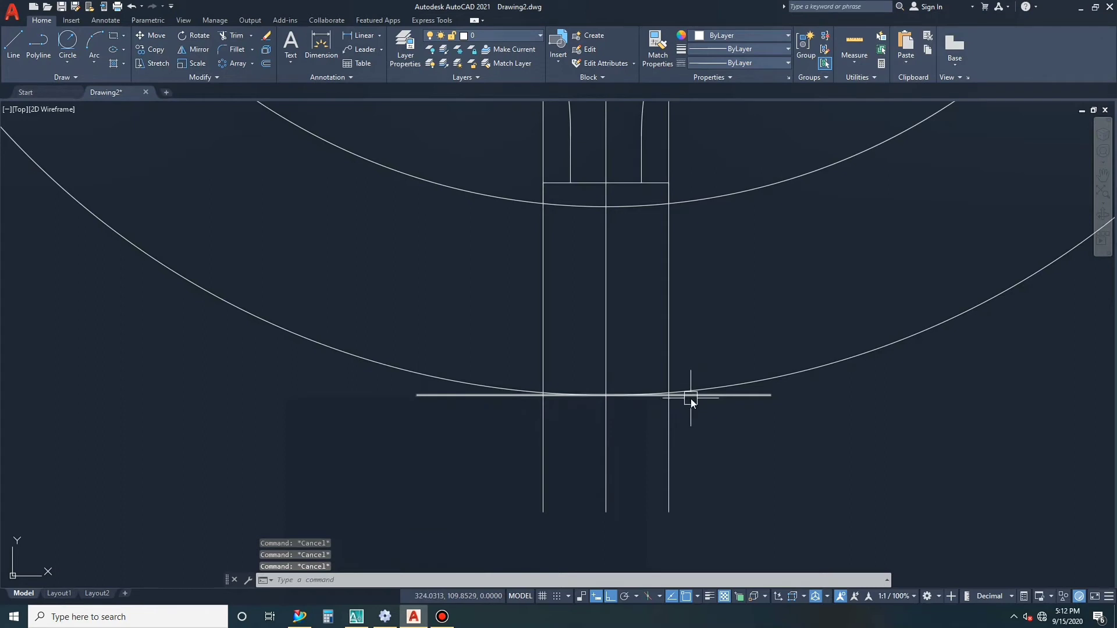
- Offset the horizontal line 1 unit downward and erase the original line
{"action": "type", "text": "o"}
{"action": "key", "text": "Return"}
{"action": "type", "text": "1"}
{"action": "key", "text": "Return"}
{"action": "left_click", "coordinate": [710, 395]}
{"action": "left_click", "coordinate": [712, 444]}
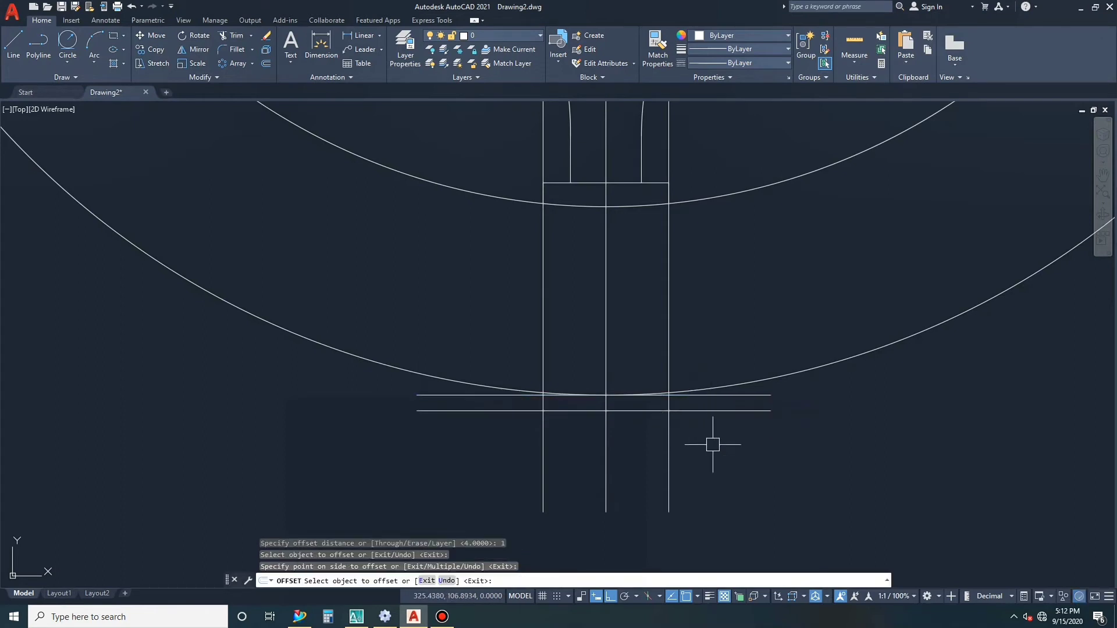
{"action": "key", "text": "Escape"}
{"action": "left_click", "coordinate": [721, 395]}
{"action": "key", "text": "Delete"}
{"action": "key", "text": "Escape"}
{"action": "key", "text": "Escape"}
- Trim the excess horizontal and vertical line ends around the collar block
{"action": "key", "text": "Return"}
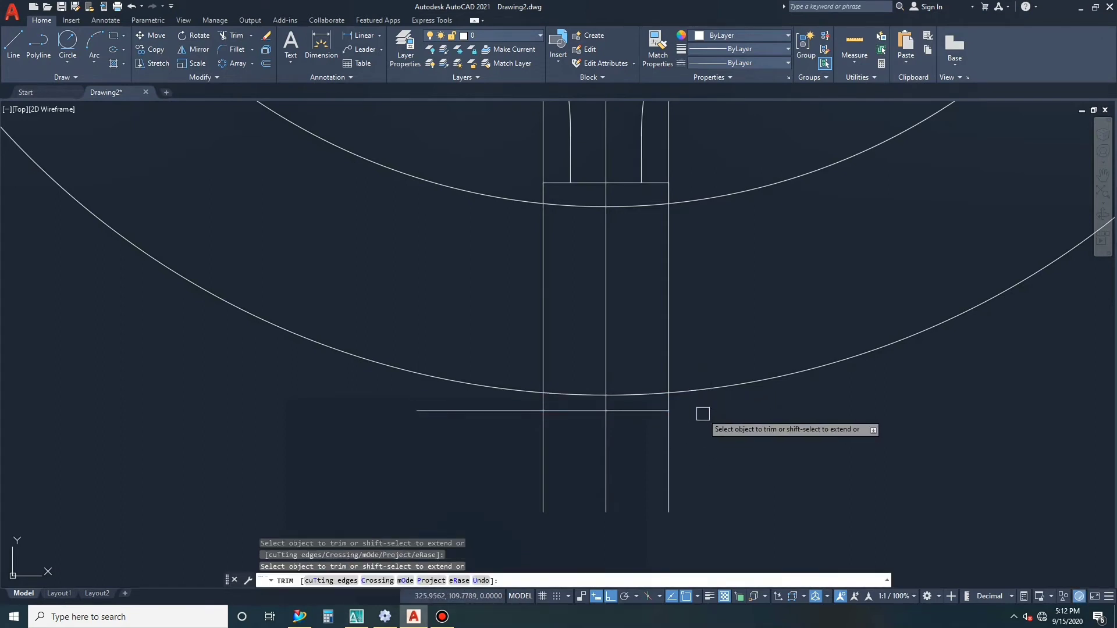
{"action": "left_click", "coordinate": [702, 411]}
{"action": "left_click", "coordinate": [669, 442]}
{"action": "left_click", "coordinate": [605, 439]}
{"action": "left_click", "coordinate": [542, 433]}
{"action": "left_click", "coordinate": [524, 410]}
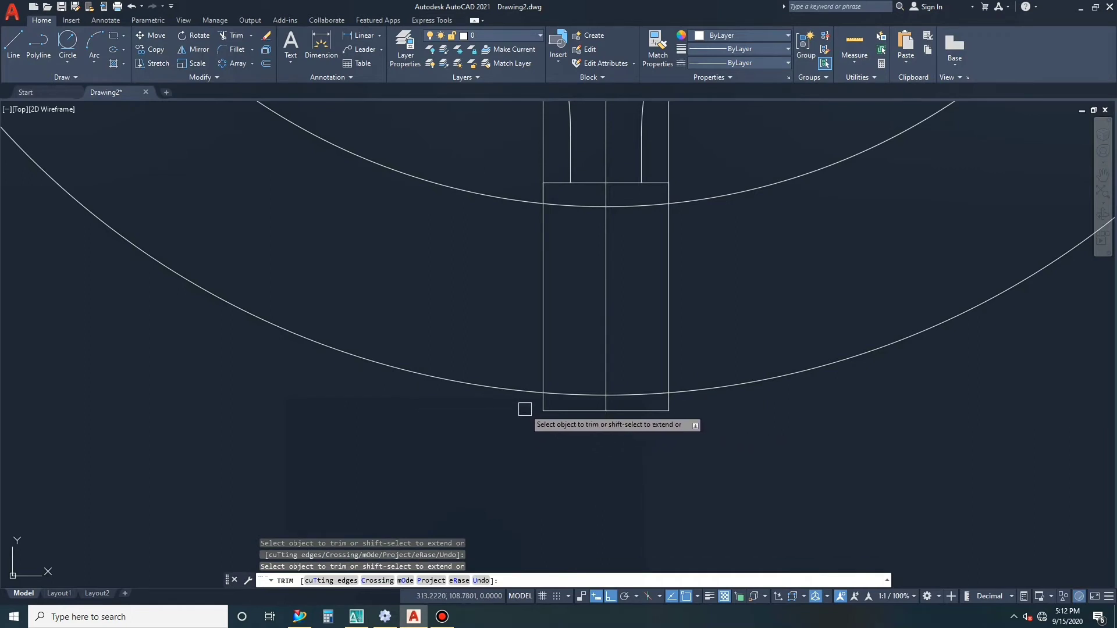
{"action": "left_click", "coordinate": [543, 385]}
{"action": "left_click", "coordinate": [669, 364]}
{"action": "key", "text": "Escape"}
{"action": "left_click", "coordinate": [663, 355]}
{"action": "left_click", "coordinate": [599, 340]}
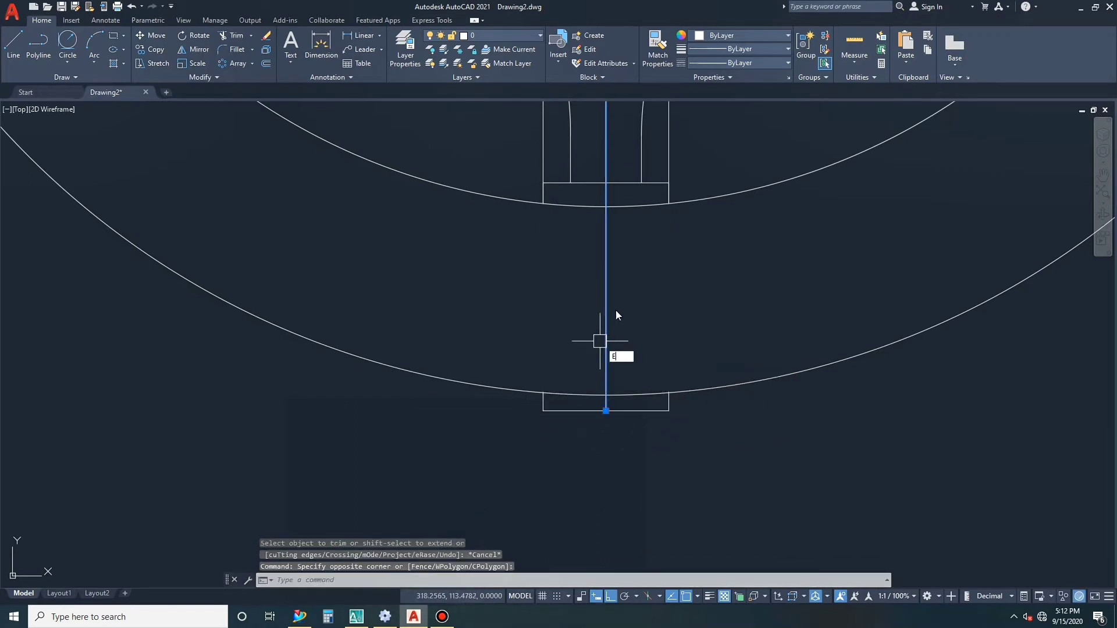
{"action": "key", "text": "Escape"}
{"action": "key", "text": "Escape"}
- Erase the leftover side line above the block
{"action": "left_click", "coordinate": [668, 175]}
{"action": "type", "text": "e"}
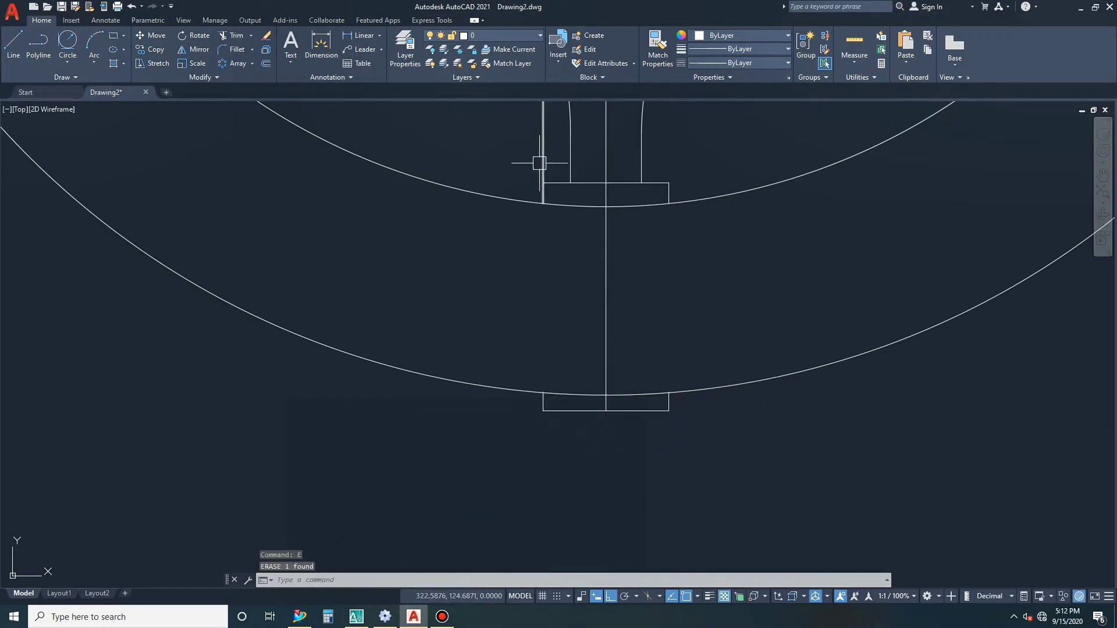
{"action": "key", "text": "Return"}
{"action": "scroll", "coordinate": [641, 307], "scroll_direction": "down", "scroll_amount": 4}
{"action": "scroll", "coordinate": [621, 268], "scroll_direction": "up", "scroll_amount": 4}
{"action": "key", "text": "Escape"}
{"action": "key", "text": "Escape"}
{"action": "key", "text": "Escape"}
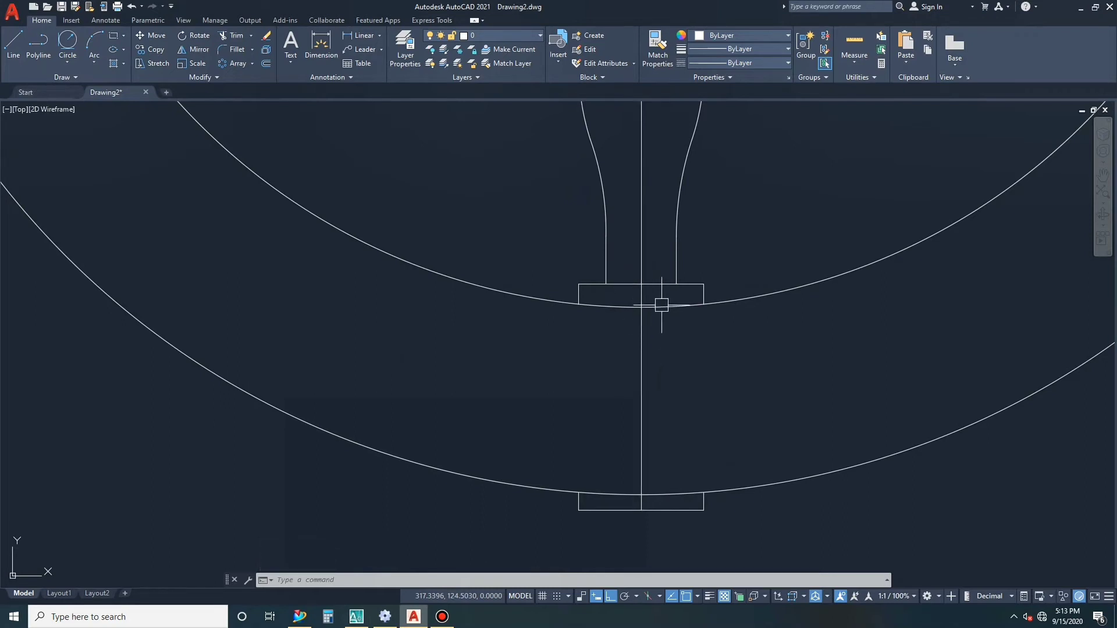
- Offset the collar's bottom edge downward and extend the centre line to the new line
{"action": "scroll", "coordinate": [662, 307], "scroll_direction": "down", "scroll_amount": 4}
{"action": "type", "text": "c"}
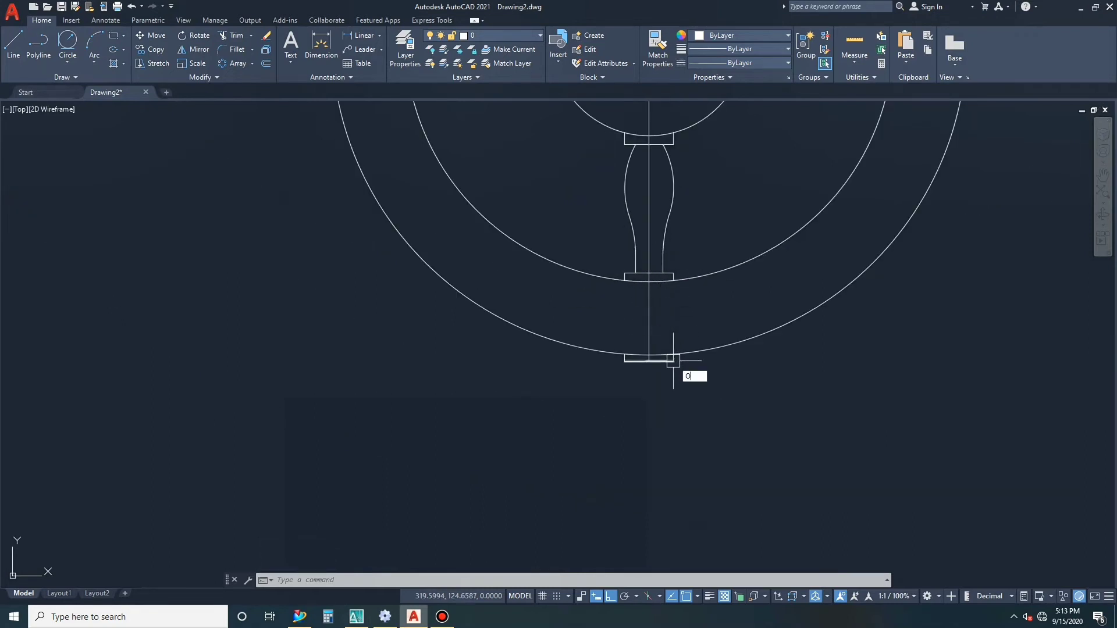
{"action": "key", "text": "Return"}
{"action": "type", "text": "2"}
{"action": "key", "text": "Return"}
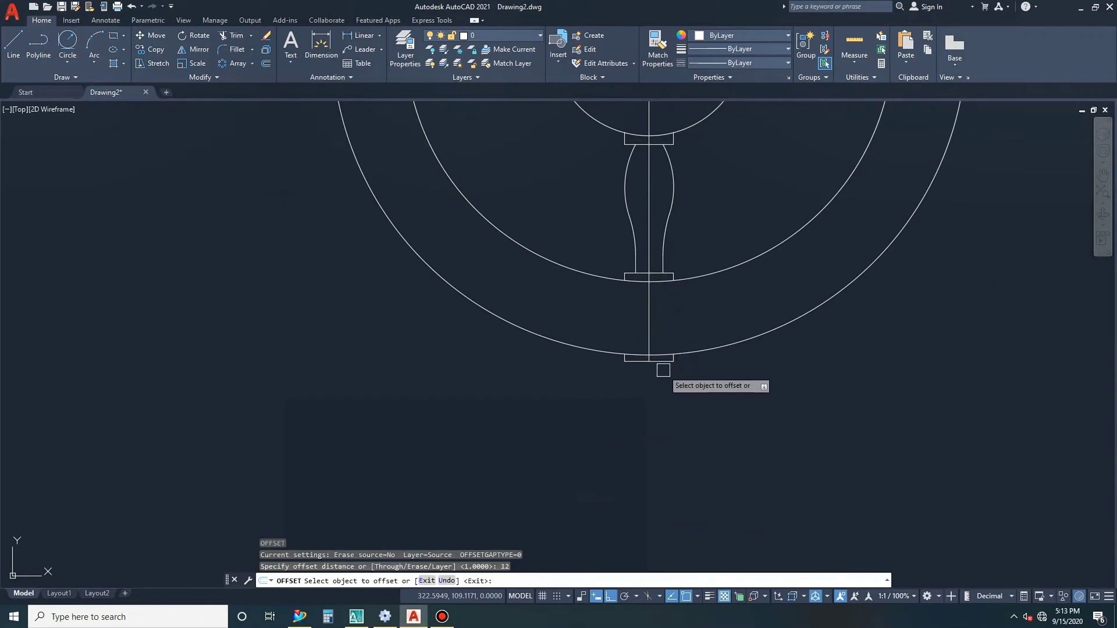
{"action": "left_click", "coordinate": [664, 367]}
{"action": "type", "text": "ex"}
{"action": "key", "text": "Return"}
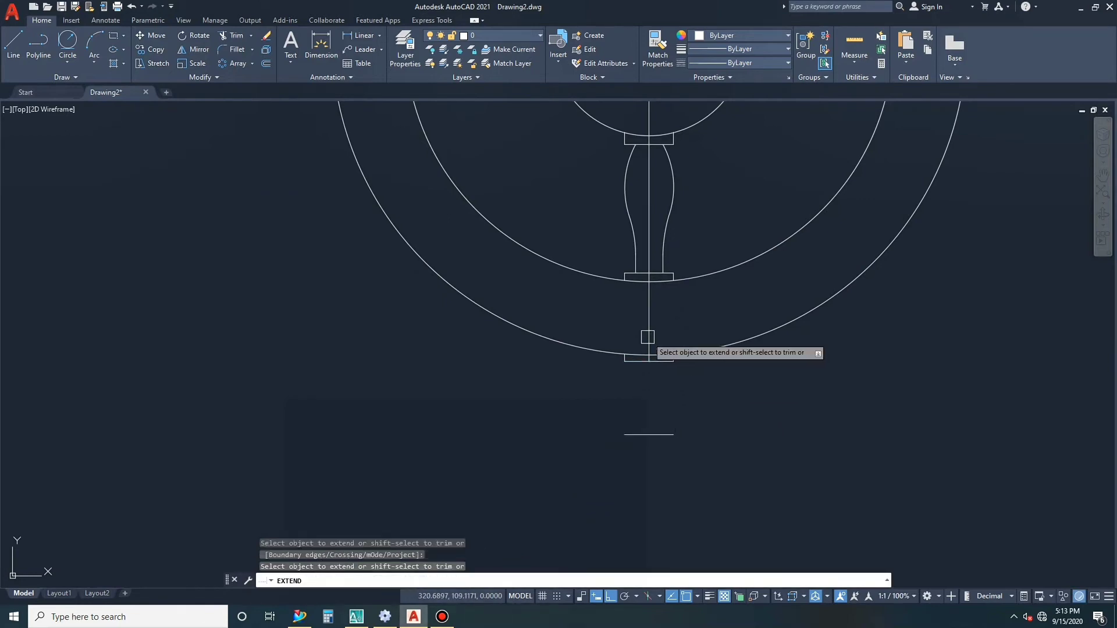
{"action": "left_click", "coordinate": [648, 337]}
{"action": "key", "text": "Escape"}
{"action": "key", "text": "Escape"}
{"action": "key", "text": "Escape"}
- Draw a diameter-6 circle centred at the lower end of the centre line
{"action": "type", "text": "c"}
{"action": "key", "text": "Return"}
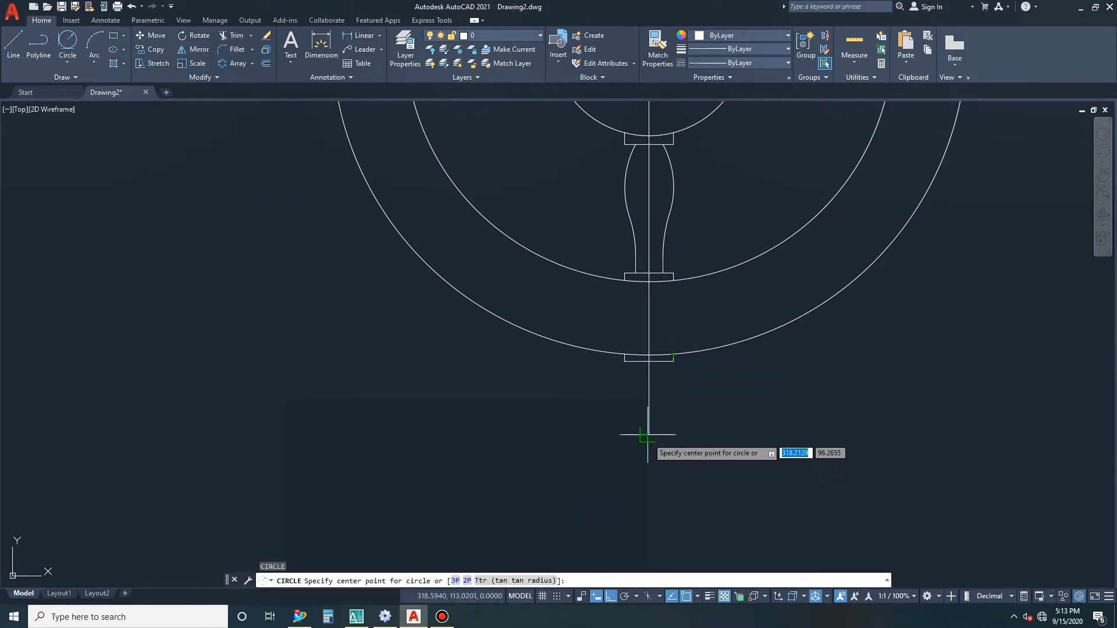
{"action": "left_click", "coordinate": [648, 434]}
{"action": "key", "text": "Escape"}
{"action": "left_click", "coordinate": [654, 389]}
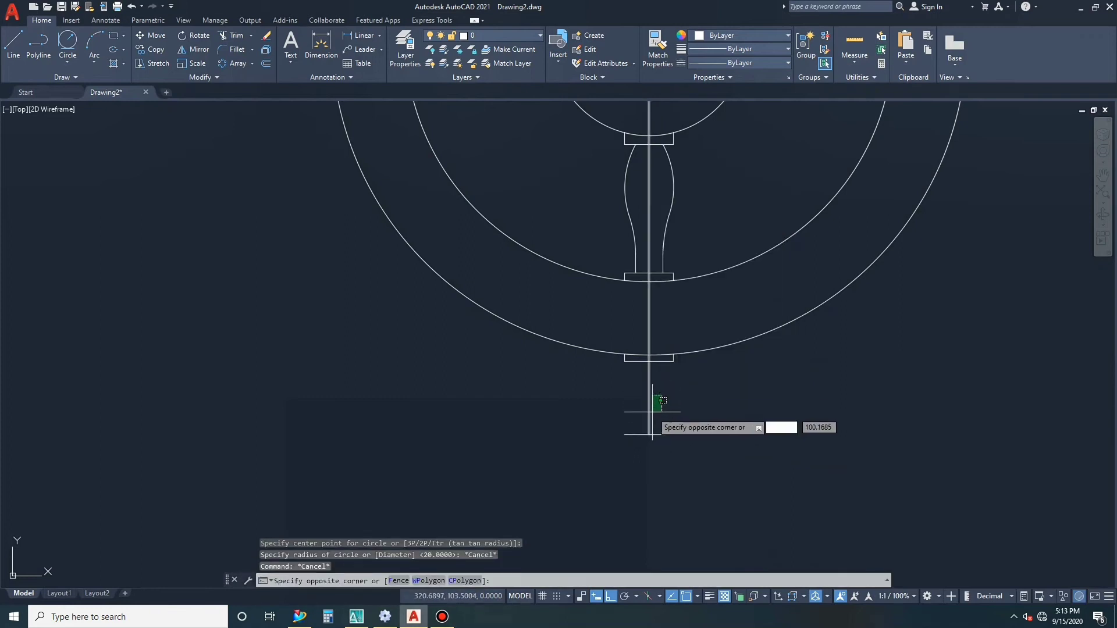
{"action": "key", "text": "Escape"}
{"action": "right_click", "coordinate": [663, 387]}
{"action": "left_click", "coordinate": [670, 394]}
{"action": "left_click", "coordinate": [648, 413]}
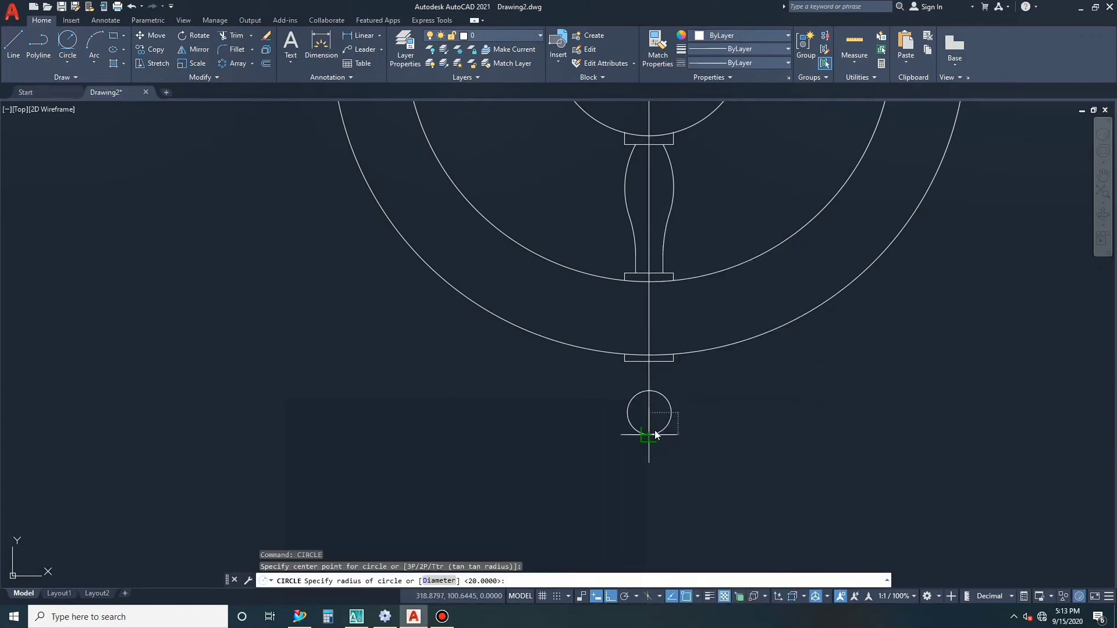
{"action": "type", "text": "d"}
{"action": "key", "text": "Return"}
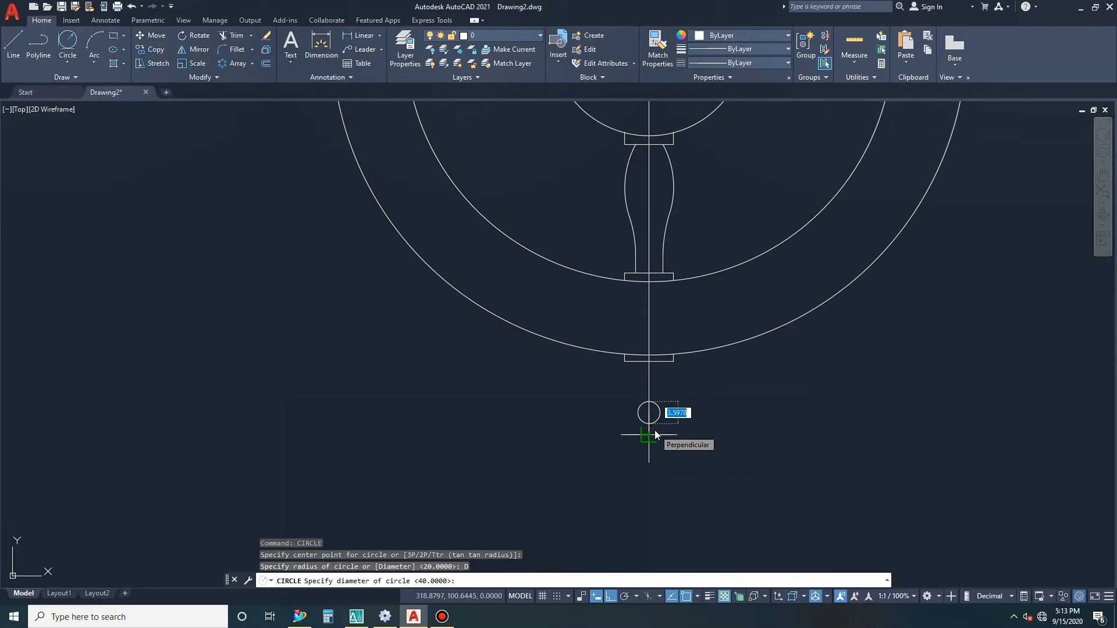
{"action": "type", "text": "6"}
{"action": "key", "text": "Return"}
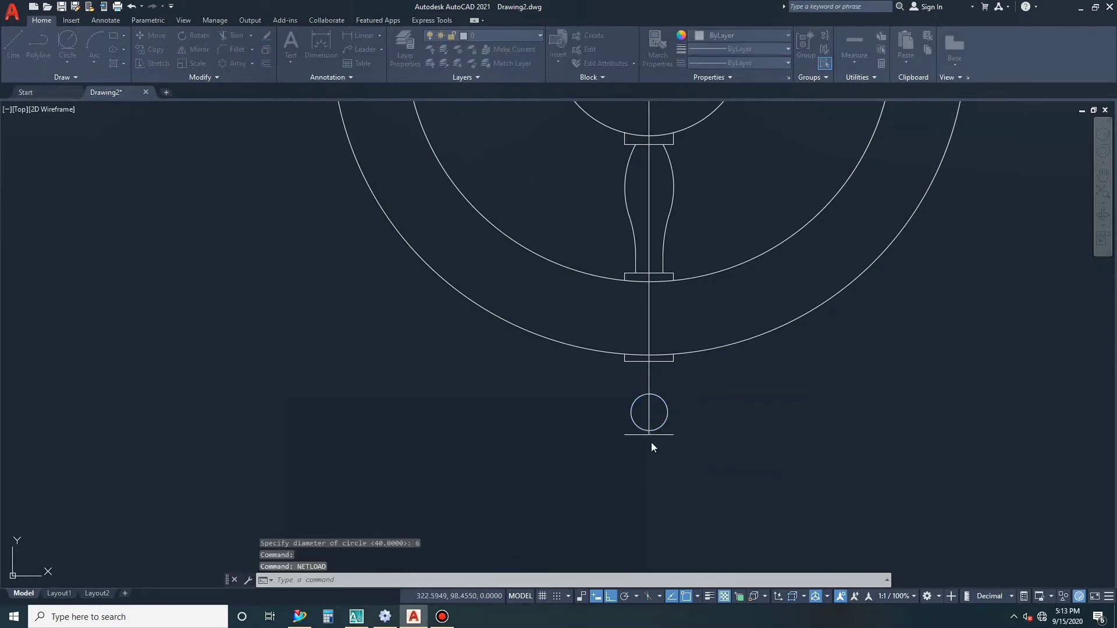
{"action": "key", "text": "Escape"}
{"action": "key", "text": "Escape"}
- Select the small circle and start moving it, then cancel the move
{"action": "left_click", "coordinate": [668, 421]}
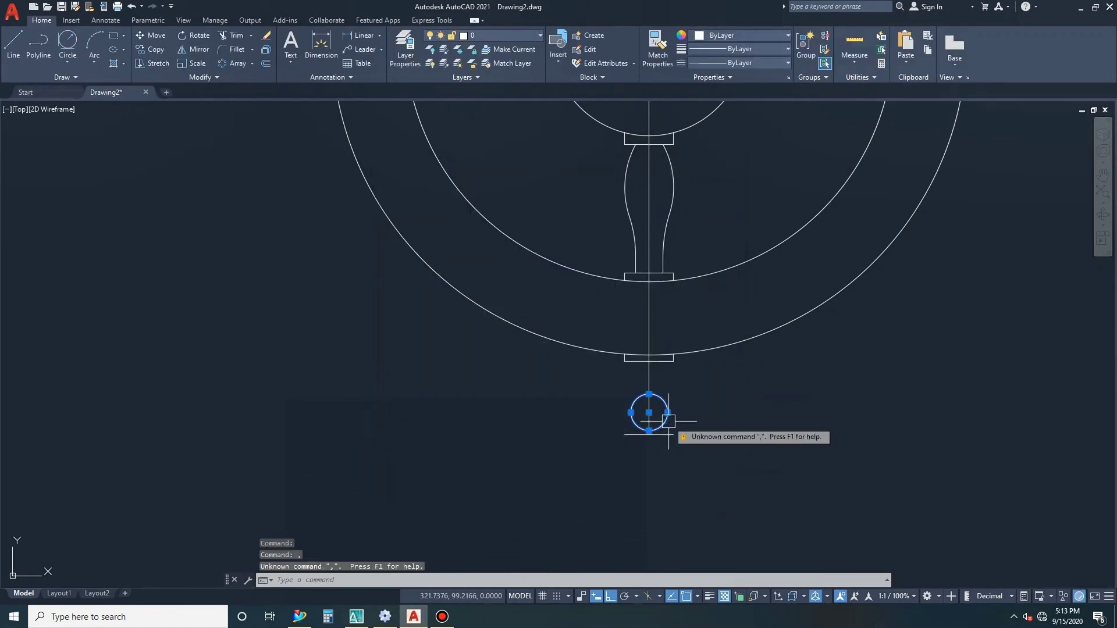
{"action": "type", "text": "m"}
{"action": "key", "text": "Return"}
{"action": "scroll", "coordinate": [650, 430], "scroll_direction": "up", "scroll_amount": 6}
{"action": "scroll", "coordinate": [646, 425], "scroll_direction": "up", "scroll_amount": 2}
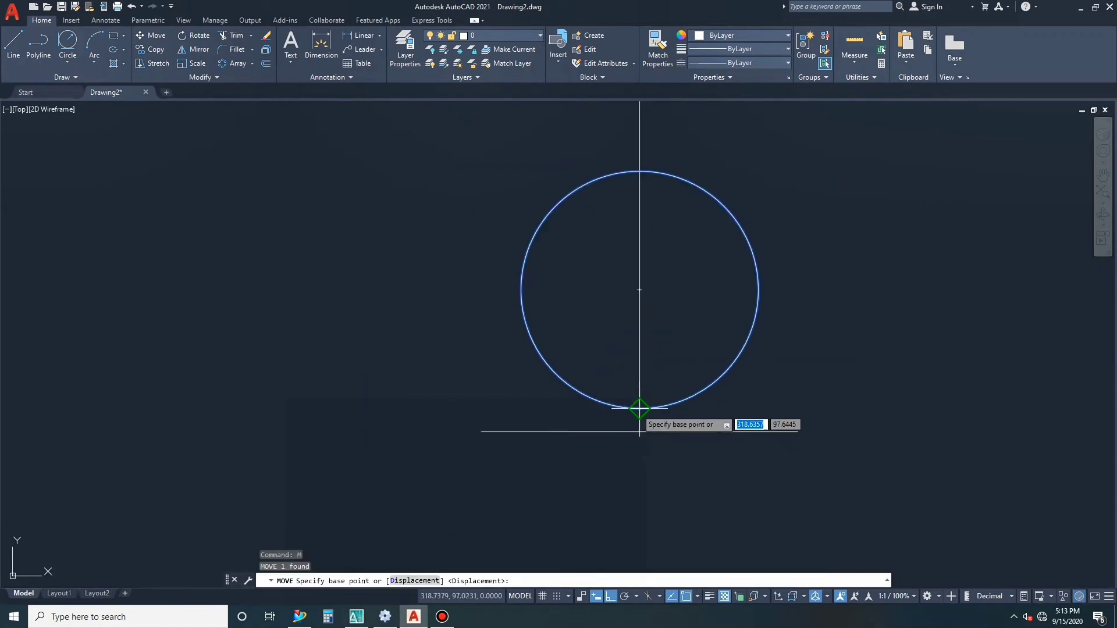
{"action": "left_click", "coordinate": [639, 407]}
{"action": "key", "text": "Escape"}
{"action": "key", "text": "Escape"}
{"action": "key", "text": "Escape"}
- Offset the vertical centre line to both sides at the default distance, through the small circle
{"action": "scroll", "coordinate": [645, 472], "scroll_direction": "down", "scroll_amount": 8}
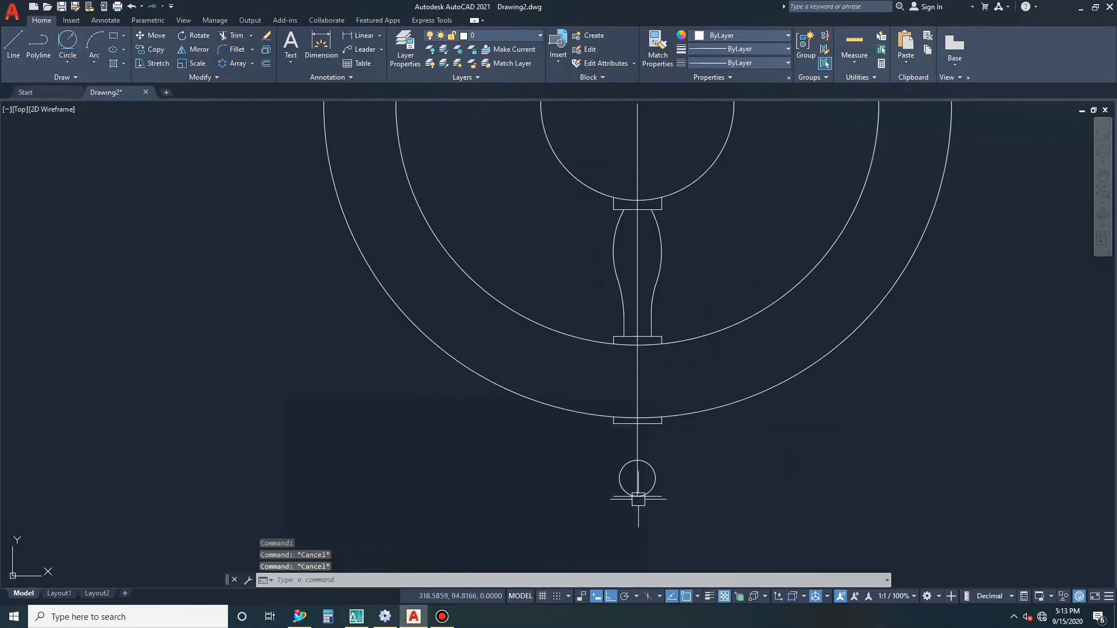
{"action": "scroll", "coordinate": [648, 478], "scroll_direction": "up", "scroll_amount": 4}
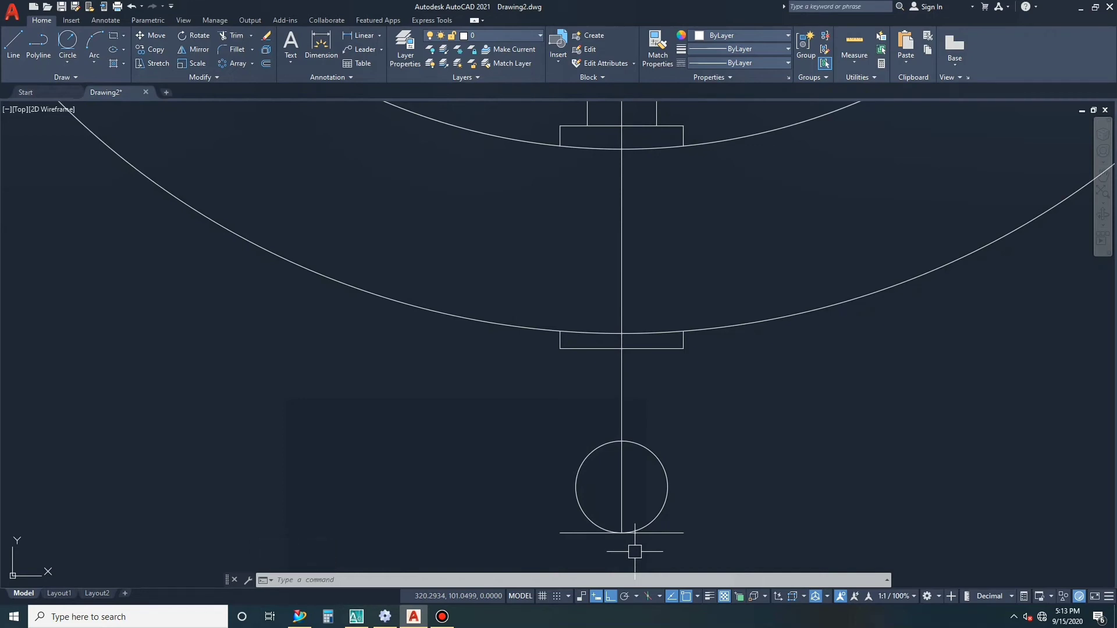
{"action": "type", "text": "o"}
{"action": "key", "text": "Return"}
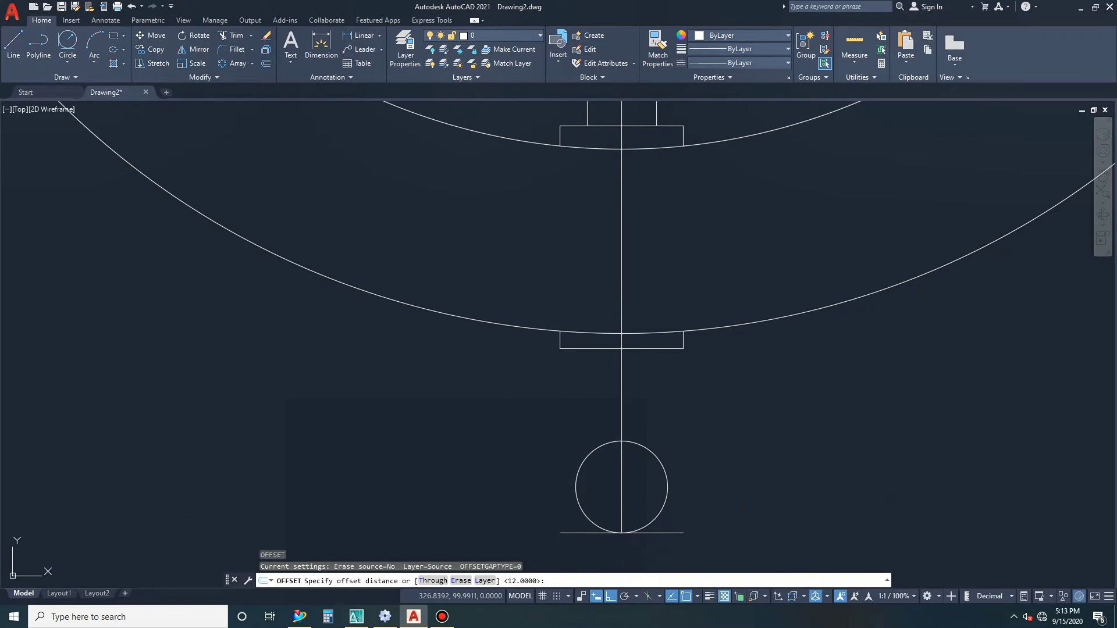
{"action": "key", "text": "Return"}
{"action": "left_click", "coordinate": [620, 448]}
{"action": "left_click", "coordinate": [643, 410]}
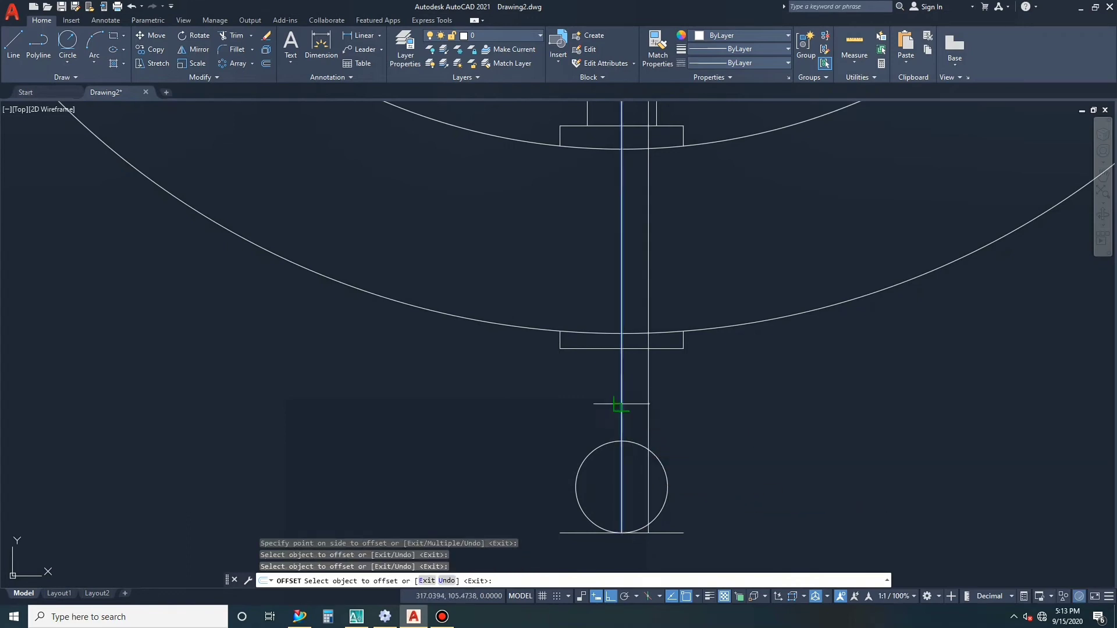
{"action": "left_click", "coordinate": [596, 402]}
{"action": "key", "text": "Escape"}
{"action": "key", "text": "Escape"}
{"action": "key", "text": "Escape"}
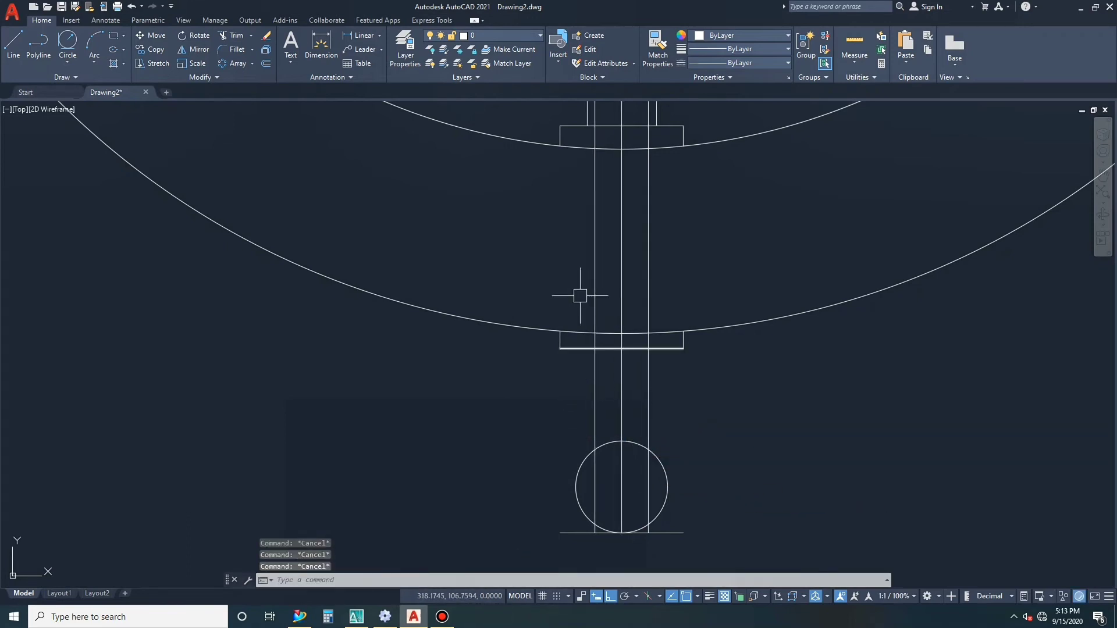
- Draw a radius-30 circle tangent to the left parallel line and the small circle
{"action": "left_click", "coordinate": [65, 55]}
{"action": "left_click", "coordinate": [88, 168]}
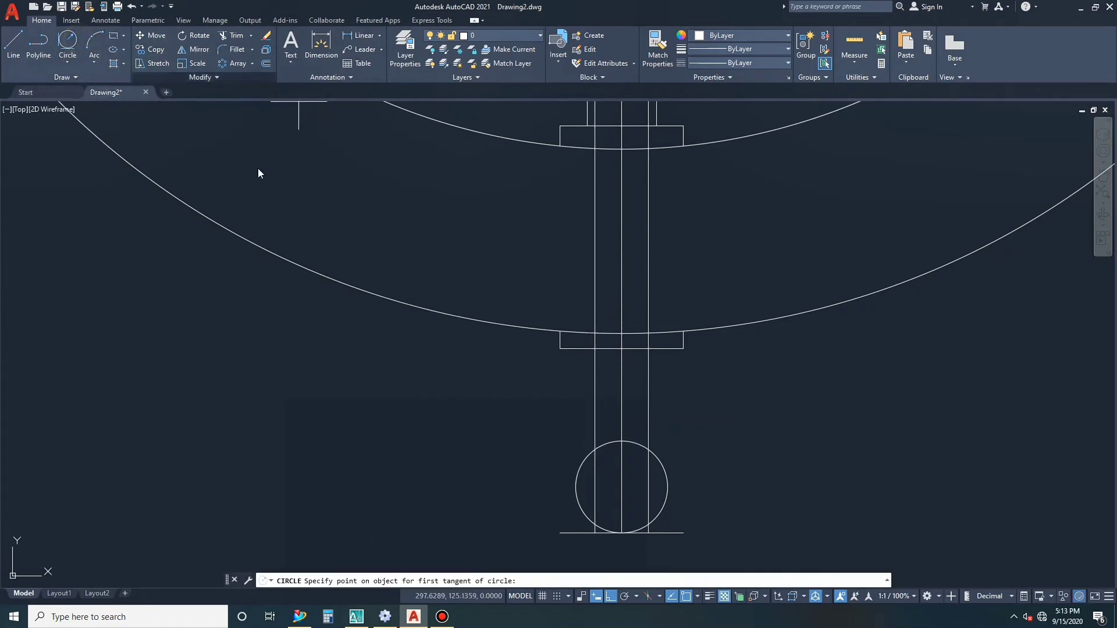
{"action": "left_click", "coordinate": [587, 402]}
{"action": "left_click", "coordinate": [582, 463]}
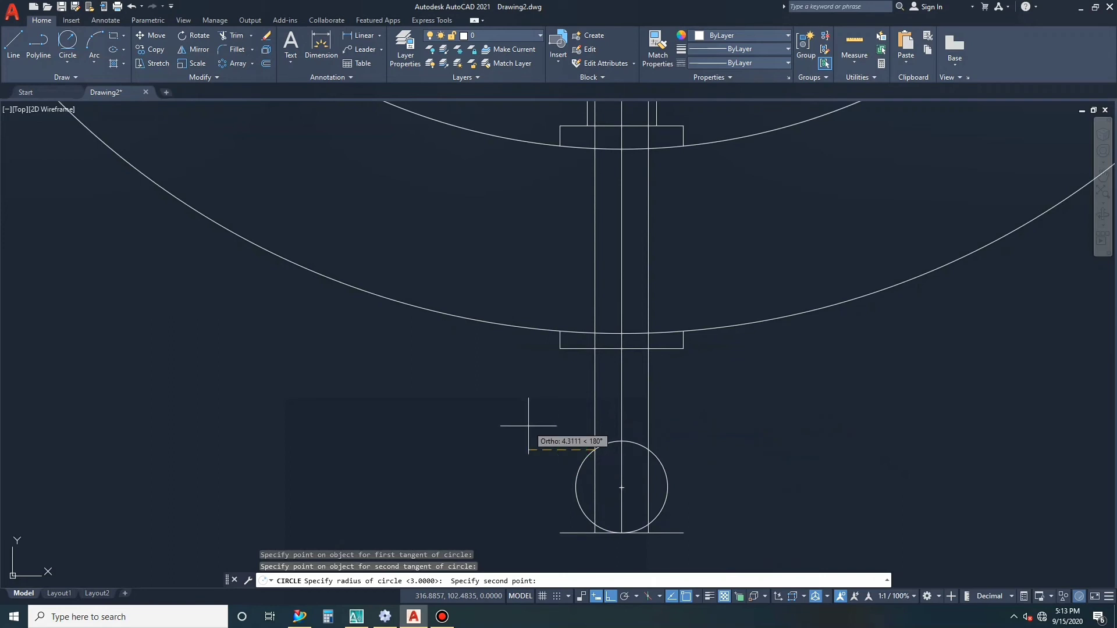
{"action": "type", "text": "30"}
{"action": "key", "text": "Return"}
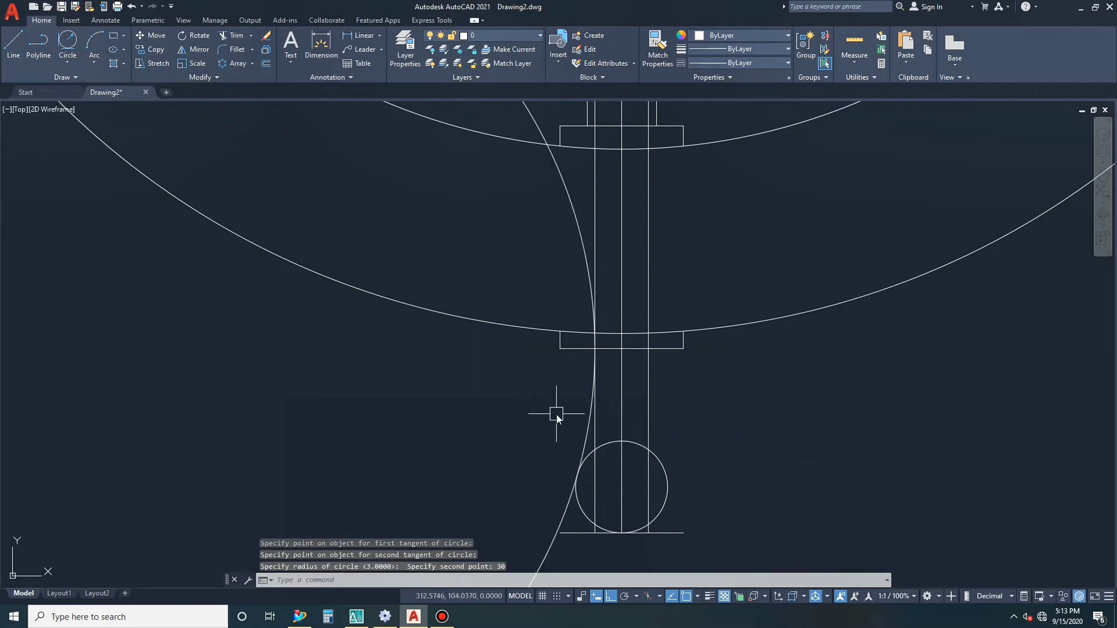
{"action": "type", "text": "RE"}
{"action": "key", "text": "Return"}
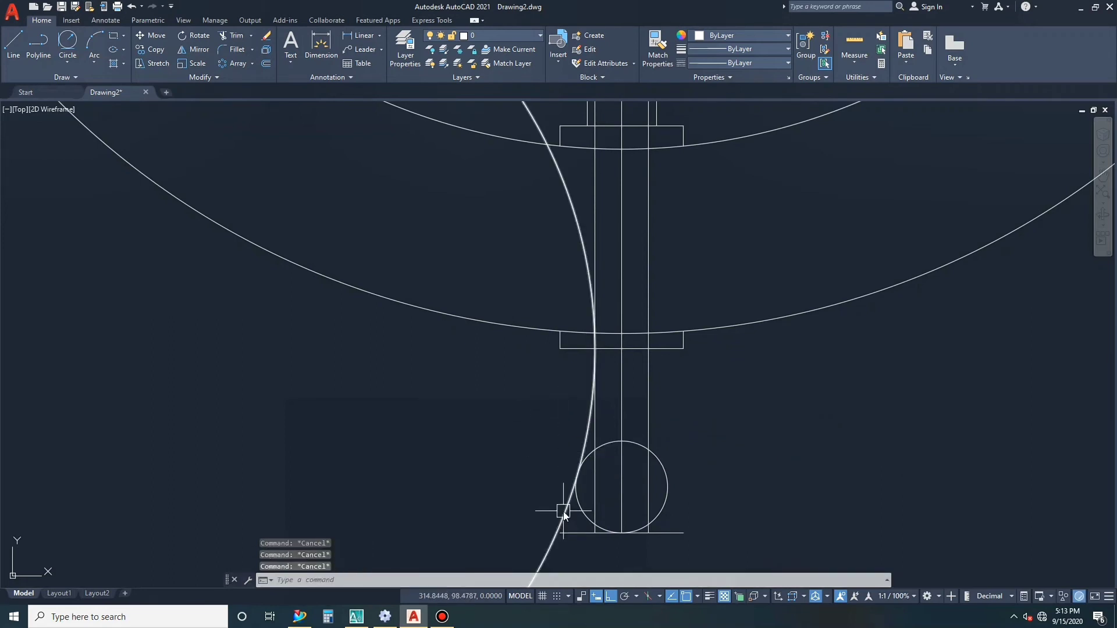
- Trim the tangent circle down to the handle's curved left side
{"action": "type", "text": "tr"}
{"action": "key", "text": "Return"}
{"action": "scroll", "coordinate": [590, 341], "scroll_direction": "down", "scroll_amount": 2}
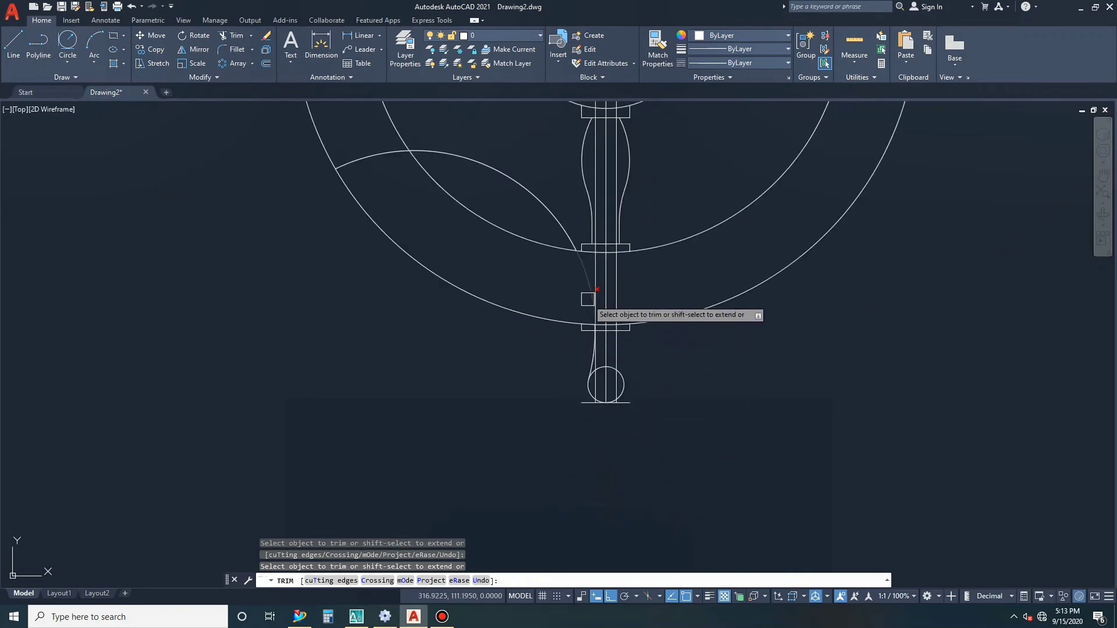
{"action": "key", "text": "Escape"}
{"action": "scroll", "coordinate": [587, 326], "scroll_direction": "down", "scroll_amount": 5}
- Mirror the curved left side across the centre line, keeping the original
{"action": "scroll", "coordinate": [582, 405], "scroll_direction": "up", "scroll_amount": 10}
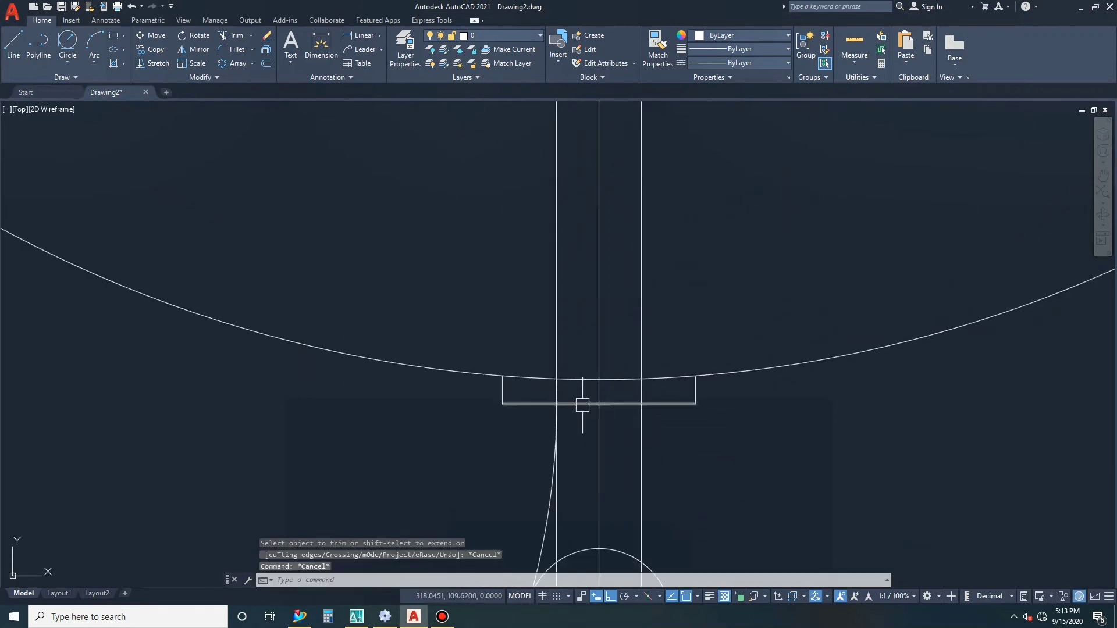
{"action": "key", "text": "Escape"}
{"action": "key", "text": "Escape"}
{"action": "middle_click_drag", "start_coordinate": [553, 475], "coordinate": [574, 392]}
{"action": "type", "text": "M"}
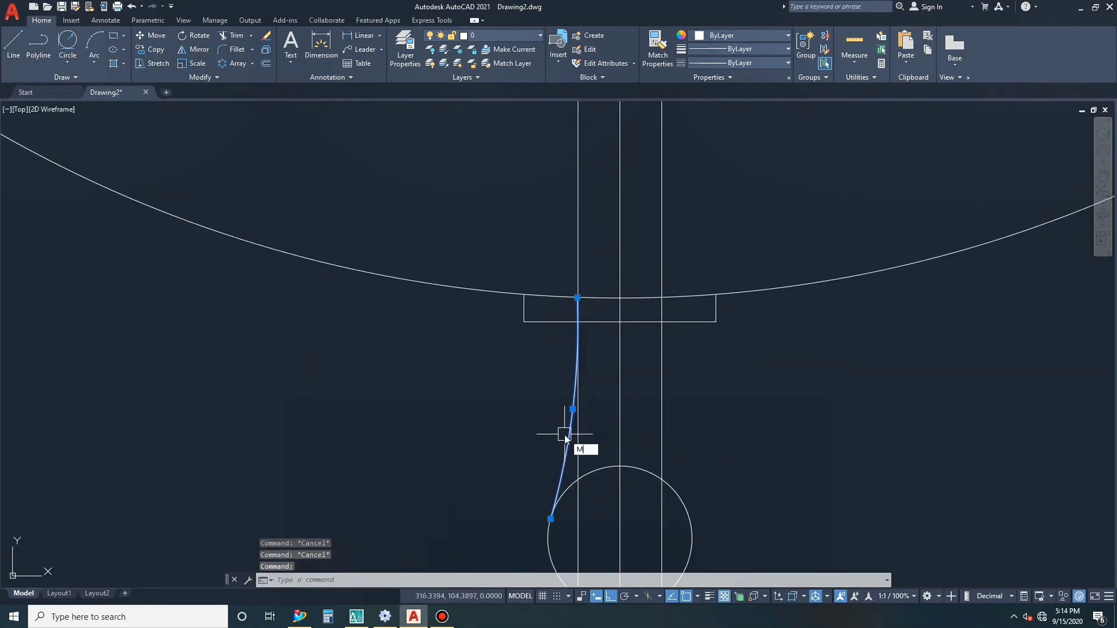
{"action": "type", "text": "i"}
{"action": "key", "text": "Return"}
{"action": "left_click", "coordinate": [619, 391]}
{"action": "left_click", "coordinate": [618, 244]}
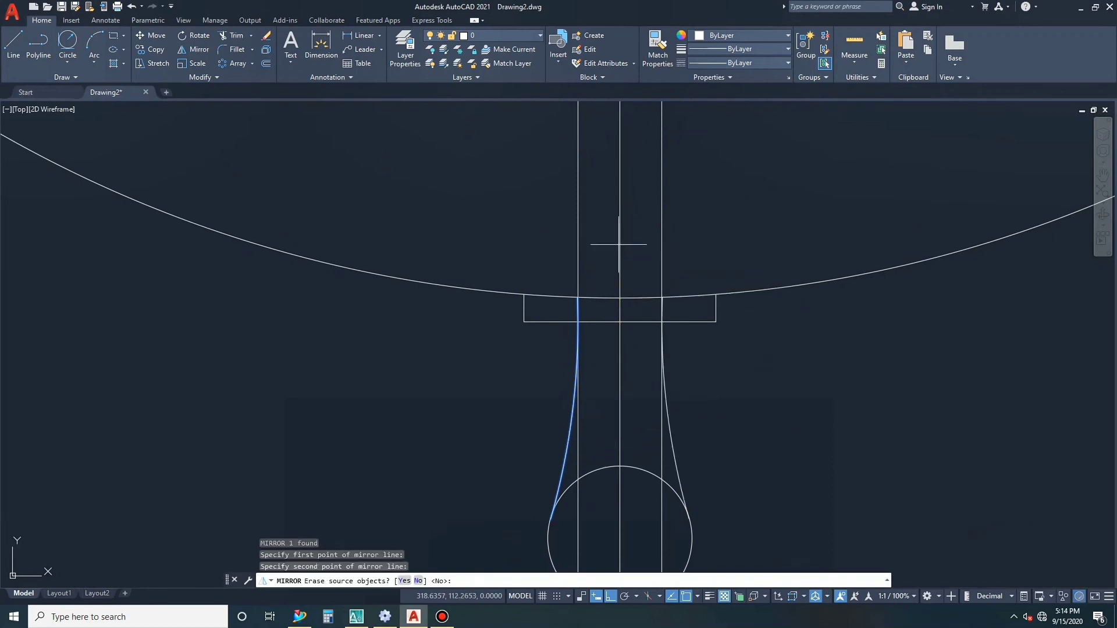
{"action": "key", "text": "Return"}
- Erase the centre line and the right vertical construction line
{"action": "left_click", "coordinate": [619, 368]}
{"action": "key", "text": "Delete"}
{"action": "left_click", "coordinate": [662, 259]}
{"action": "type", "text": "e"}
{"action": "key", "text": "Return"}
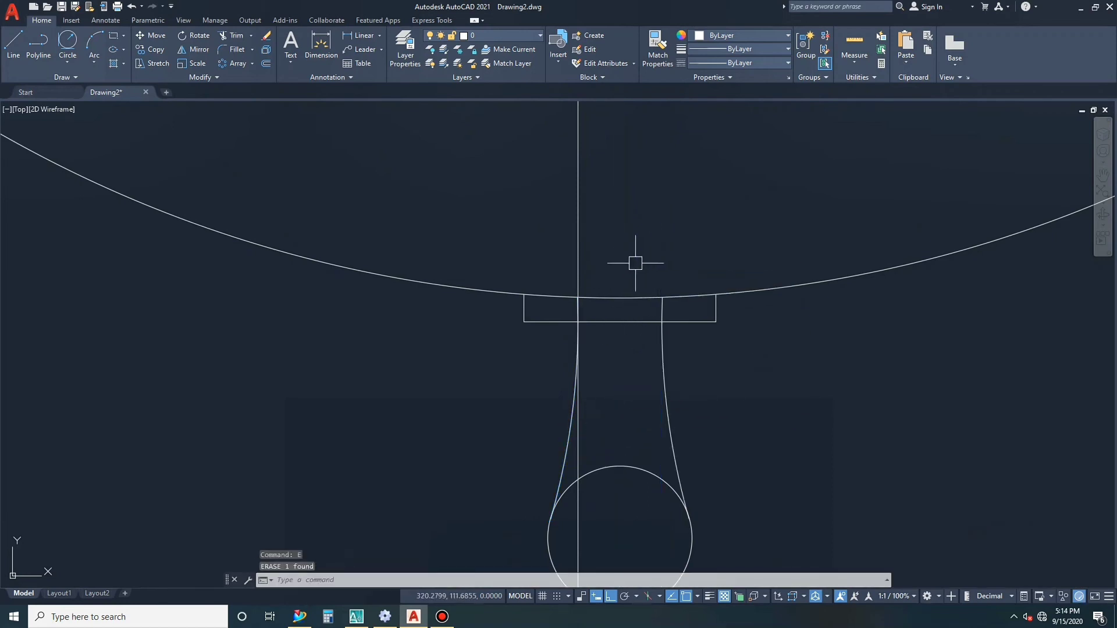
- Trim the leftover pieces around the handle outline
{"action": "type", "text": "tr"}
{"action": "key", "text": "Return"}
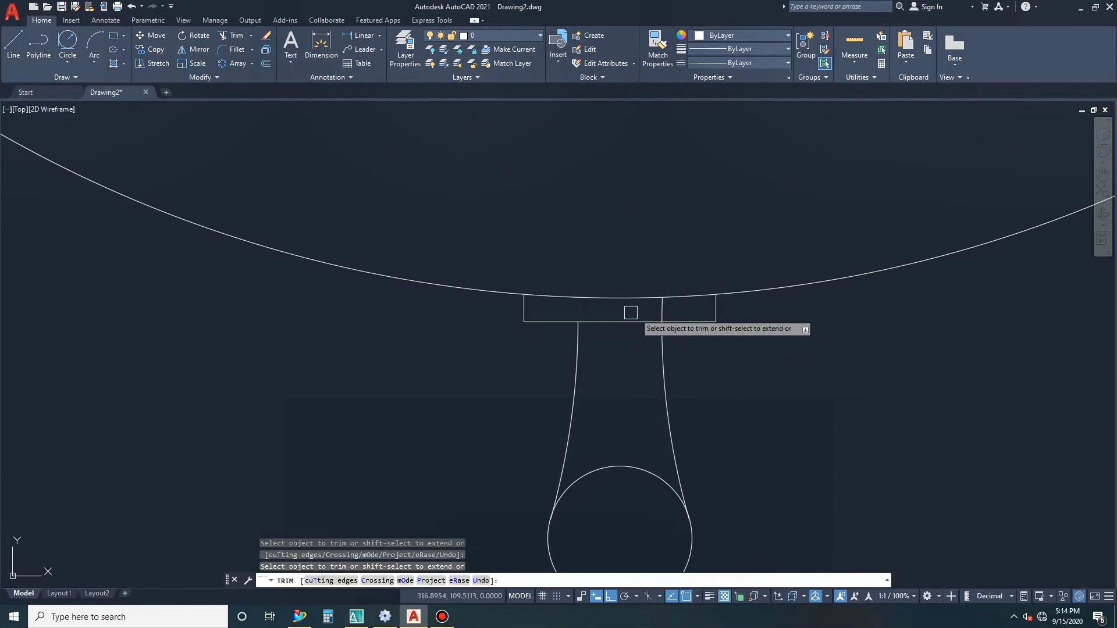
{"action": "key", "text": "Escape"}
{"action": "key", "text": "Escape"}
{"action": "scroll", "coordinate": [641, 303], "scroll_direction": "down", "scroll_amount": 5}
{"action": "key", "text": "Escape"}
{"action": "key", "text": "Escape"}
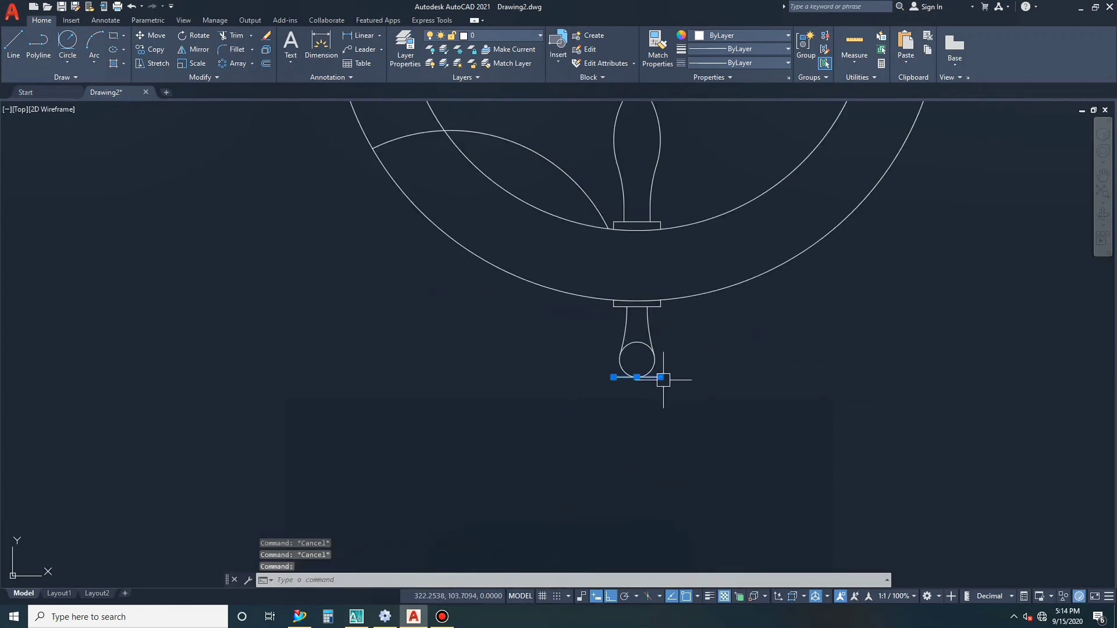
{"action": "type", "text": "tr"}
{"action": "key", "text": "Return"}
{"action": "key", "text": "Escape"}
{"action": "key", "text": "Escape"}
{"action": "key", "text": "Escape"}
{"action": "scroll", "coordinate": [617, 279], "scroll_direction": "down", "scroll_amount": 5}
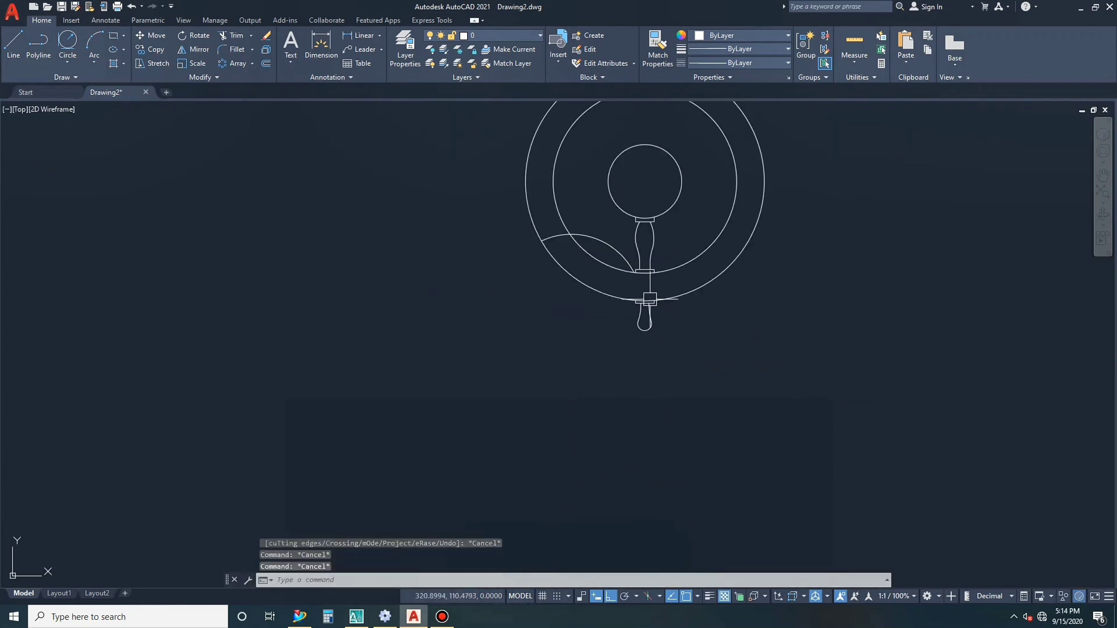
{"action": "scroll", "coordinate": [616, 244], "scroll_direction": "down", "scroll_amount": 2}
{"action": "scroll", "coordinate": [634, 232], "scroll_direction": "down", "scroll_amount": 3}
{"action": "scroll", "coordinate": [657, 202], "scroll_direction": "up", "scroll_amount": 7}
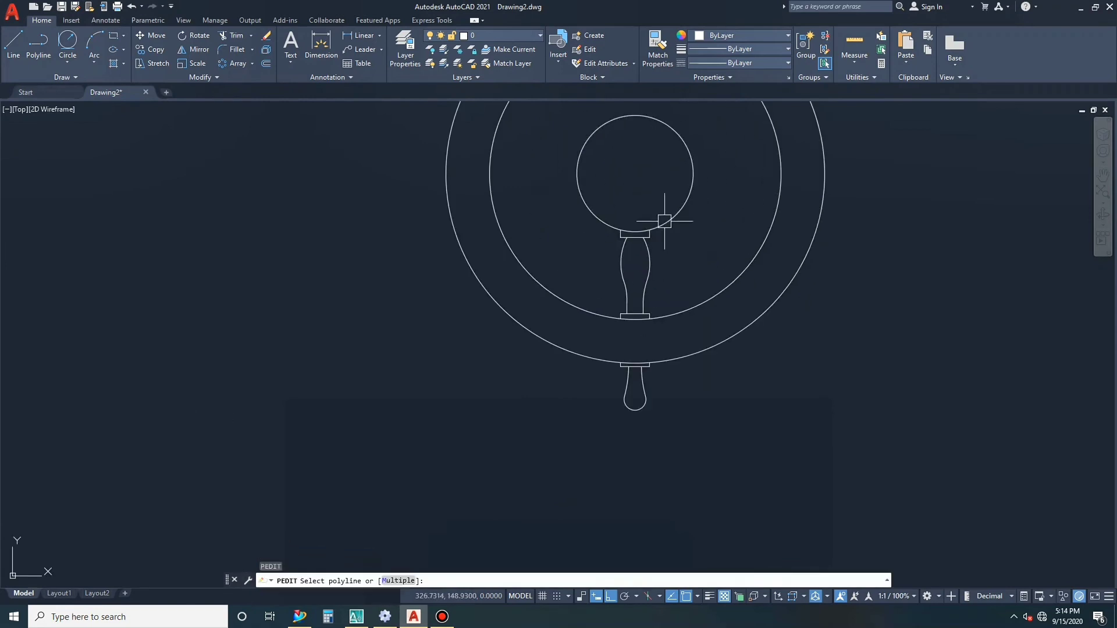
- Begin a line at the handle's shaft corner, then cancel it
{"action": "key", "text": "Escape"}
{"action": "type", "text": "l"}
{"action": "key", "text": "Return"}
{"action": "scroll", "coordinate": [627, 361], "scroll_direction": "up", "scroll_amount": 3}
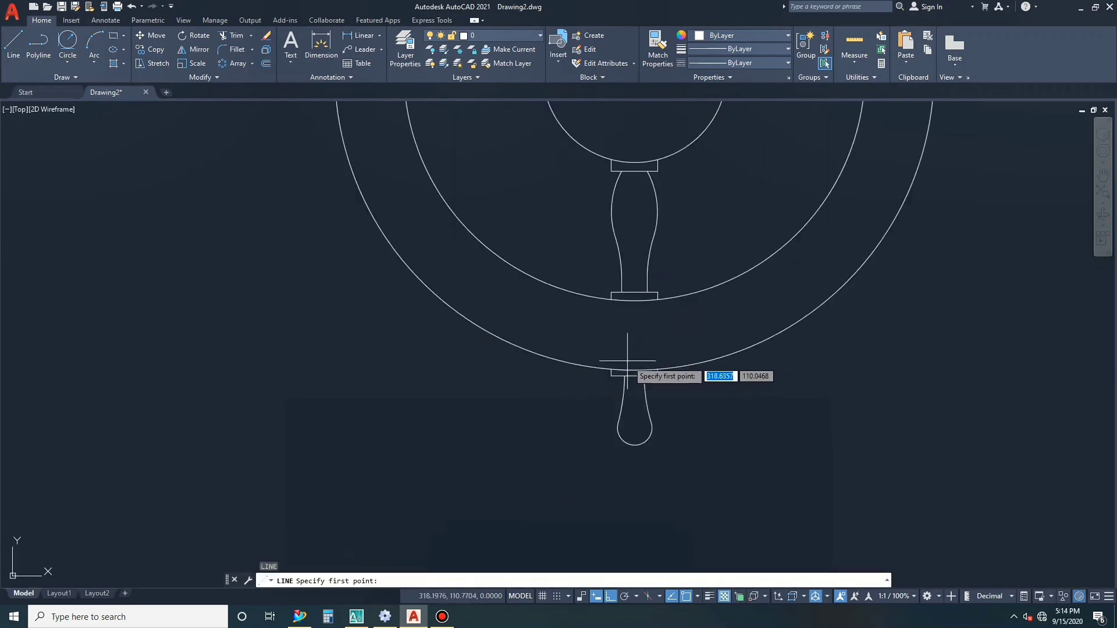
{"action": "scroll", "coordinate": [616, 372], "scroll_direction": "up", "scroll_amount": 7}
{"action": "left_click", "coordinate": [612, 384]}
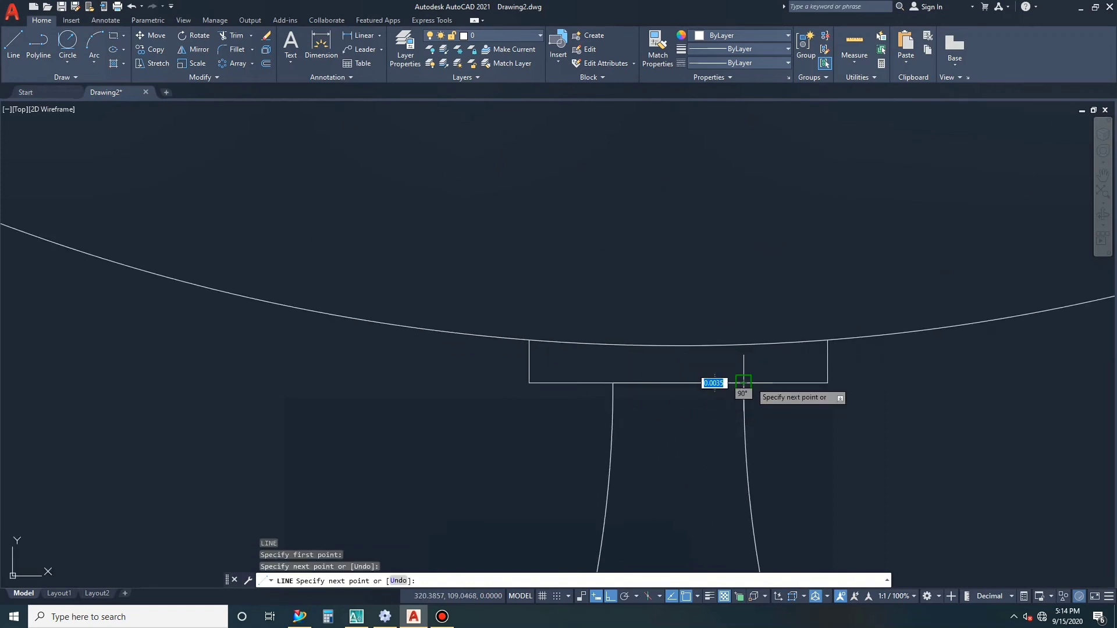
{"action": "key", "text": "Escape"}
{"action": "scroll", "coordinate": [690, 311], "scroll_direction": "down", "scroll_amount": 6}
- With PEDIT, join the handle's two shaft curves, top line and bottom arc into one polyline
{"action": "type", "text": "pe"}
{"action": "key", "text": "Return"}
{"action": "left_click", "coordinate": [705, 362]}
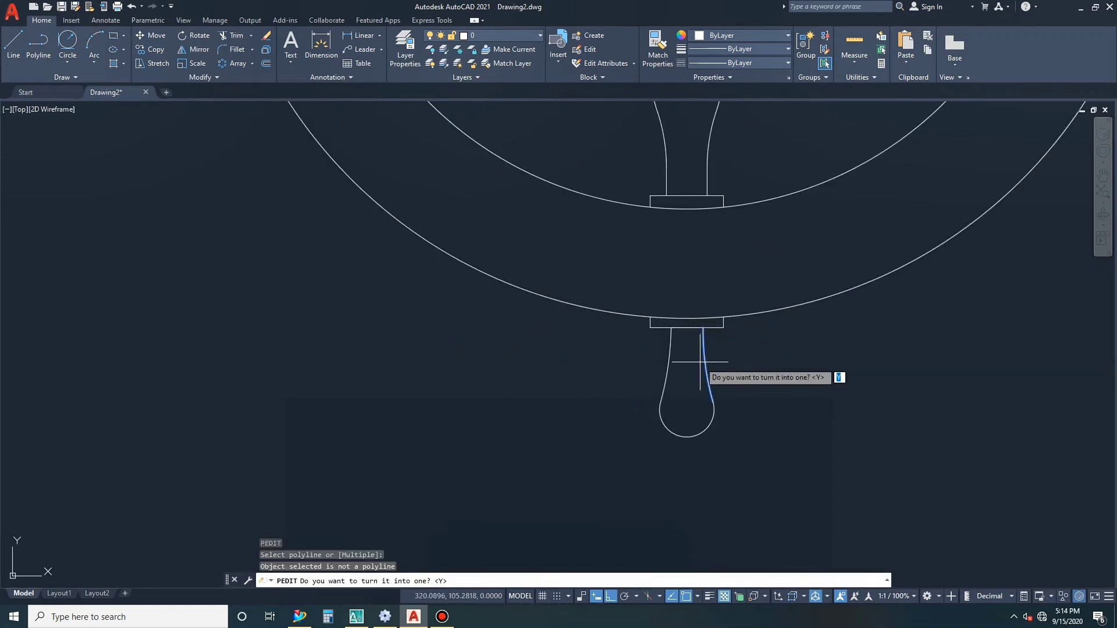
{"action": "key", "text": "Return"}
{"action": "right_click", "coordinate": [687, 282]}
{"action": "left_click", "coordinate": [705, 325]}
{"action": "left_click", "coordinate": [709, 361]}
{"action": "left_click", "coordinate": [688, 327]}
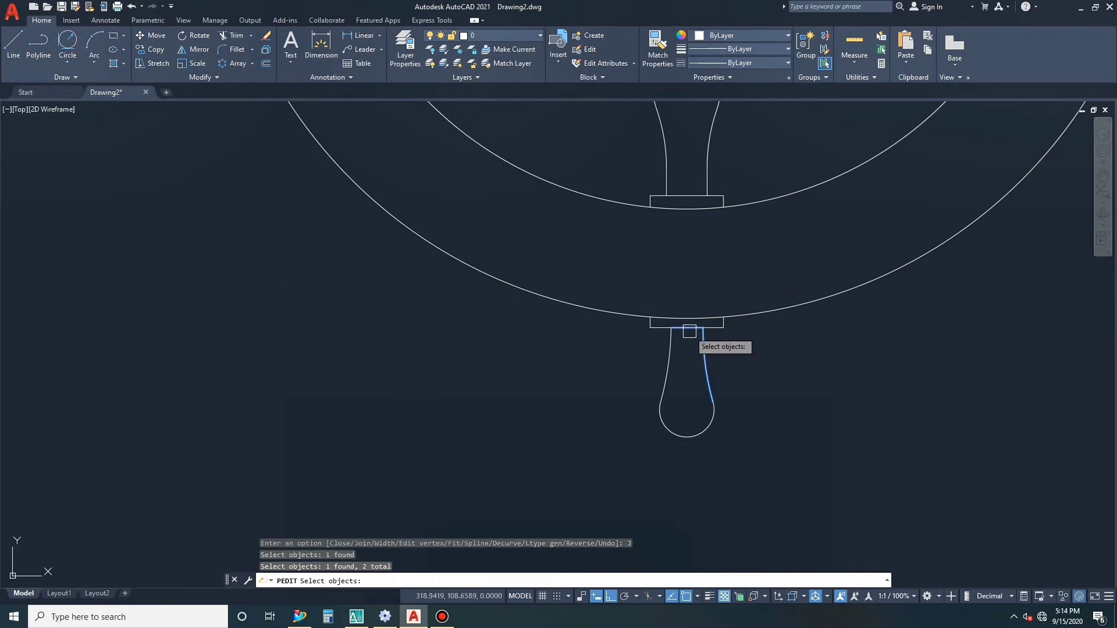
{"action": "left_click", "coordinate": [668, 358]}
{"action": "left_click", "coordinate": [675, 431]}
{"action": "key", "text": "Return"}
{"action": "key", "text": "Escape"}
{"action": "key", "text": "Escape"}
{"action": "key", "text": "Escape"}
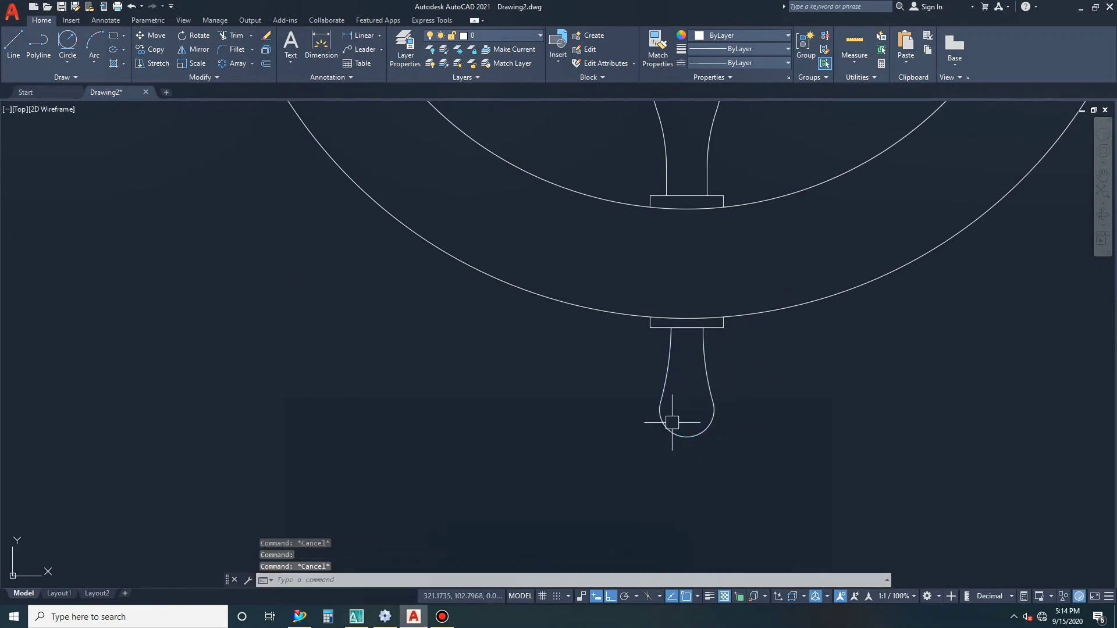
{"action": "key", "text": "Escape"}
- Start lines at the upper and lower collars, cancelling each one
{"action": "scroll", "coordinate": [668, 416], "scroll_direction": "down", "scroll_amount": 3}
{"action": "scroll", "coordinate": [677, 298], "scroll_direction": "up", "scroll_amount": 3}
{"action": "key", "text": "Return"}
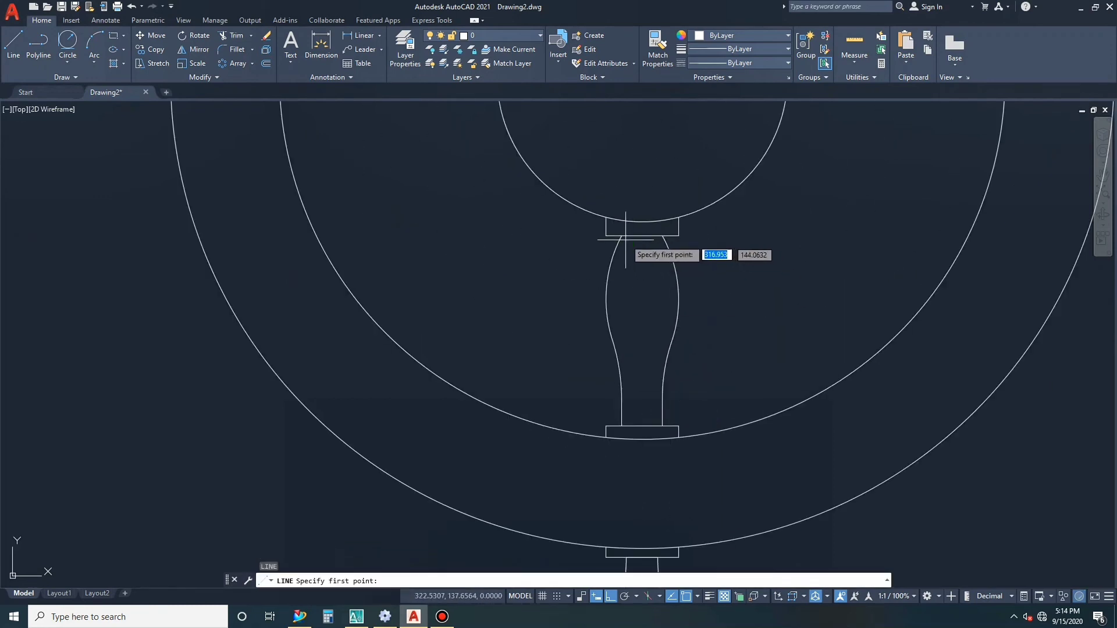
{"action": "left_click", "coordinate": [642, 236]}
{"action": "key", "text": "Escape"}
{"action": "right_click", "coordinate": [646, 212]}
{"action": "left_click", "coordinate": [668, 218]}
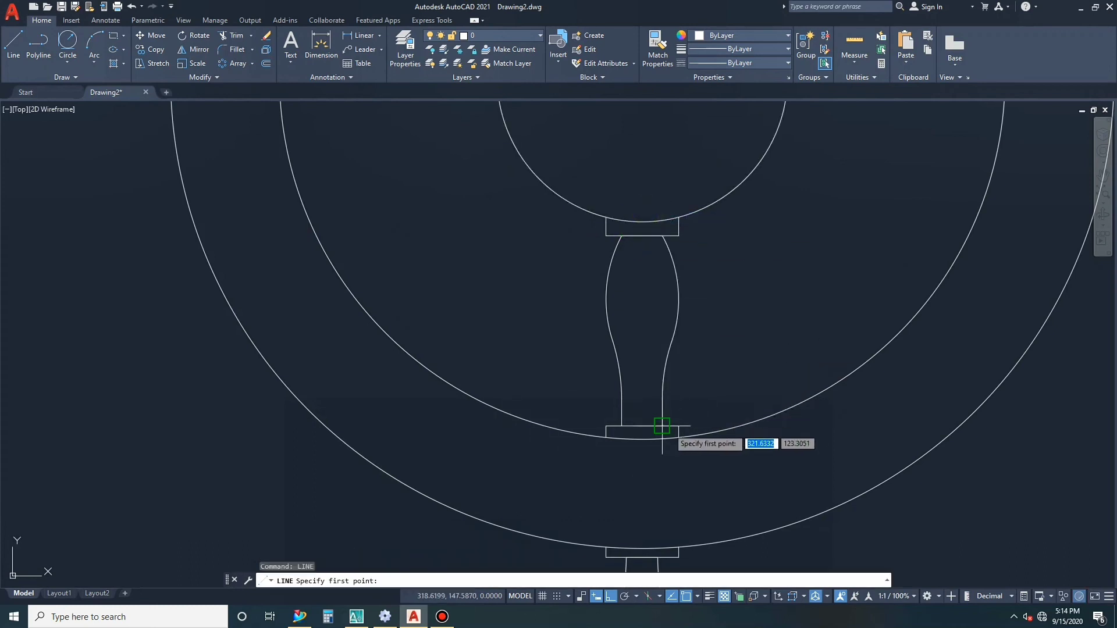
{"action": "left_click", "coordinate": [660, 429]}
{"action": "key", "text": "Escape"}
{"action": "key", "text": "Escape"}
{"action": "key", "text": "Escape"}
{"action": "type", "text": "PE"}
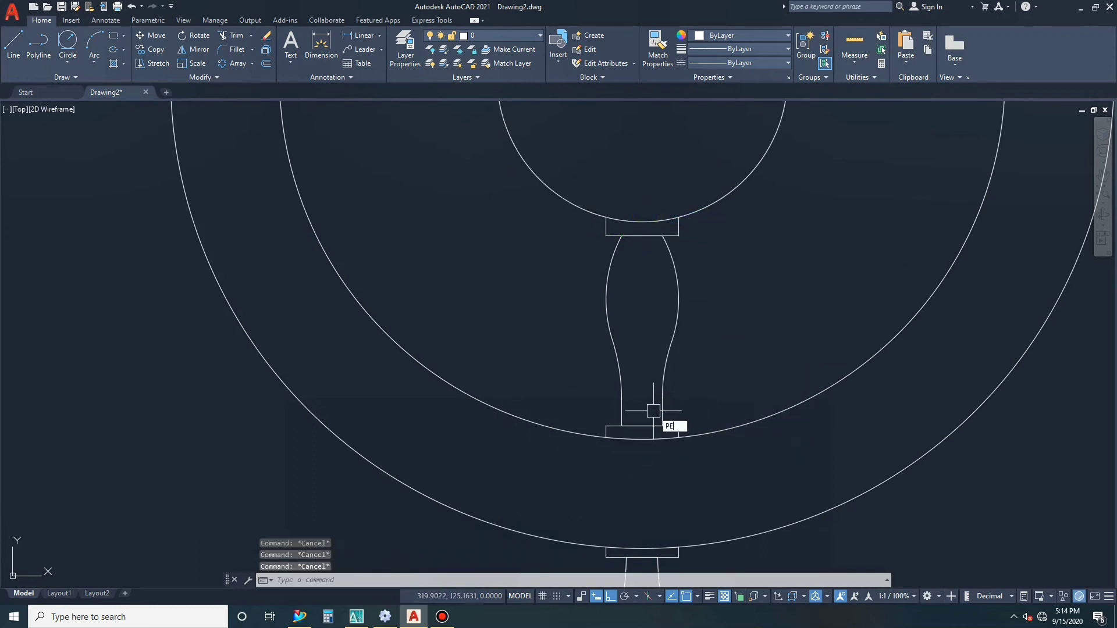
- Join the spoke line, its bottom line and four arcs into one polyline
{"action": "key", "text": "Return"}
{"action": "left_click", "coordinate": [654, 412]}
{"action": "key", "text": "Return"}
{"action": "right_click", "coordinate": [633, 312]}
{"action": "left_click", "coordinate": [663, 372]}
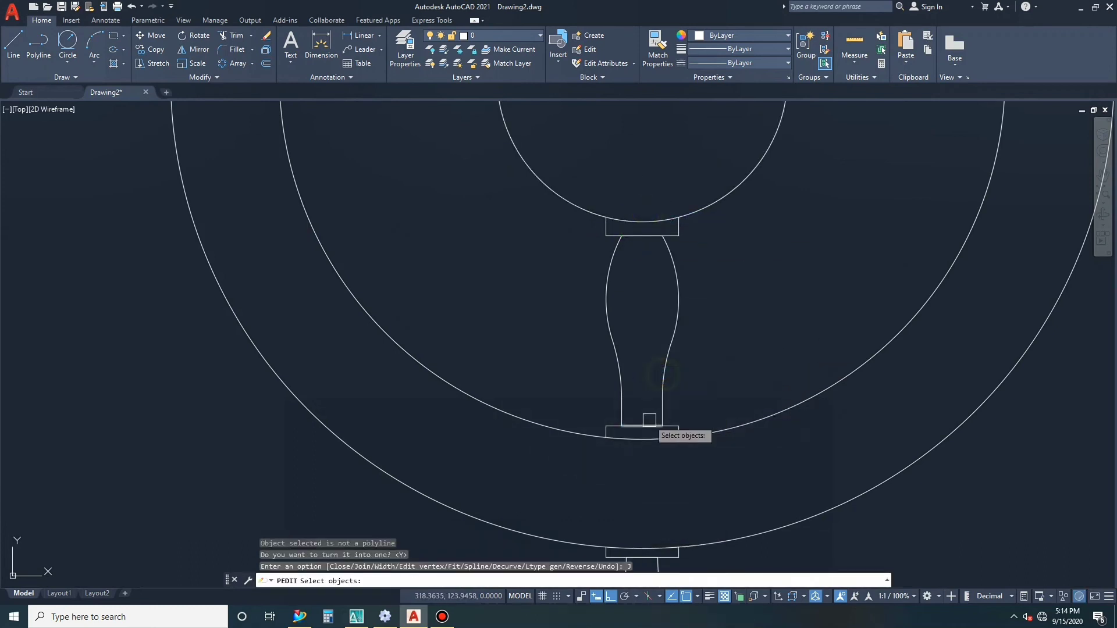
{"action": "left_click", "coordinate": [649, 420]}
{"action": "left_click", "coordinate": [619, 399]}
{"action": "left_click", "coordinate": [662, 391]}
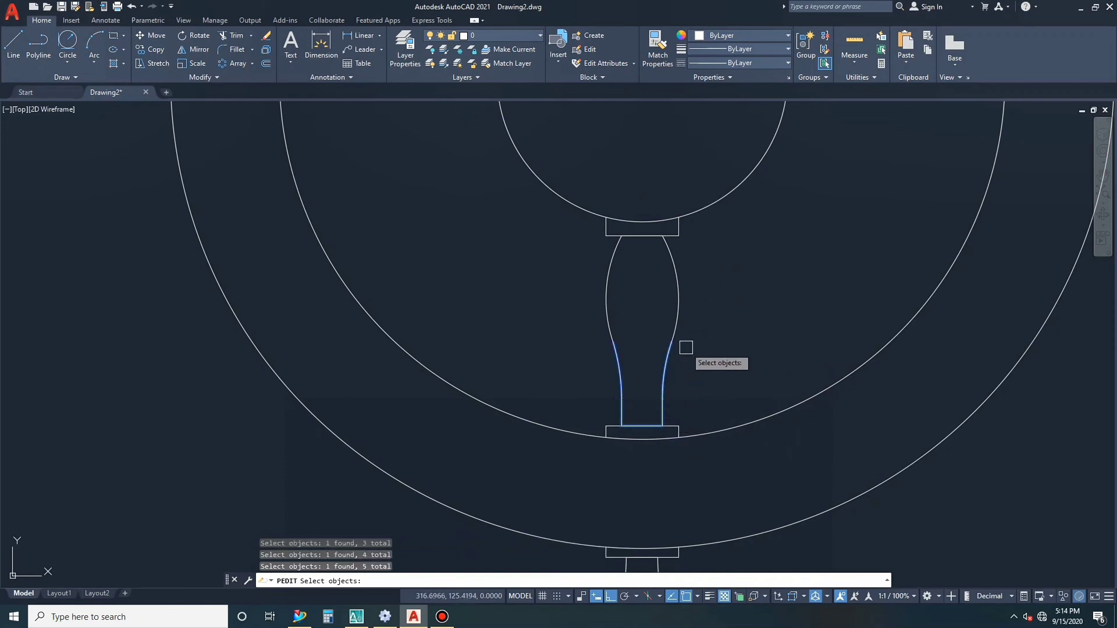
{"action": "left_click", "coordinate": [685, 347]}
{"action": "left_click", "coordinate": [586, 279]}
{"action": "key", "text": "Return"}
{"action": "key", "text": "Escape"}
{"action": "key", "text": "Escape"}
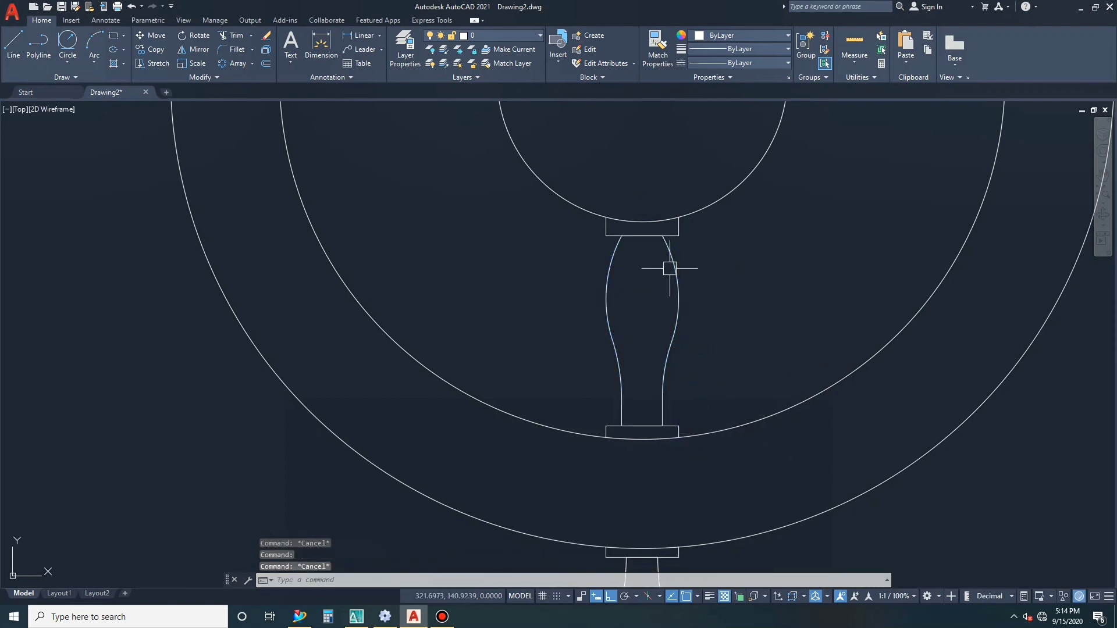
{"action": "key", "text": "Escape"}
- Select the spoke outline to confirm it is a single object, then deselect it
{"action": "scroll", "coordinate": [669, 268], "scroll_direction": "down", "scroll_amount": 4}
{"action": "scroll", "coordinate": [669, 241], "scroll_direction": "up", "scroll_amount": 6}
{"action": "left_click", "coordinate": [673, 304]}
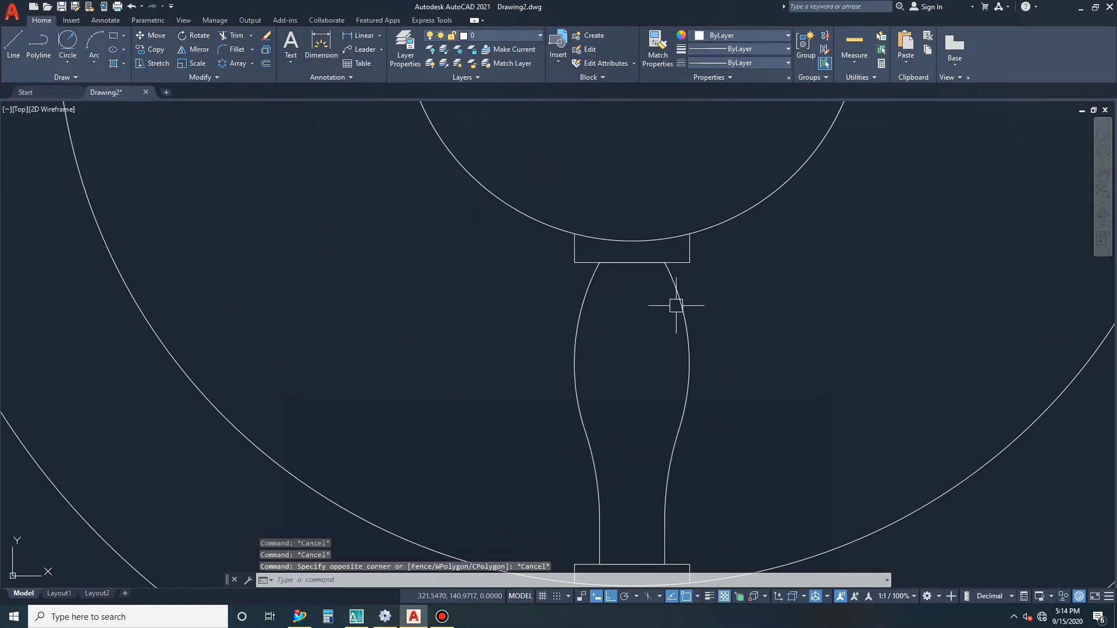
{"action": "key", "text": "Escape"}
{"action": "scroll", "coordinate": [667, 278], "scroll_direction": "down", "scroll_amount": 6}
- Save the drawing and set the spoke outline's colour to Red
{"action": "key", "text": "ctrl+s"}
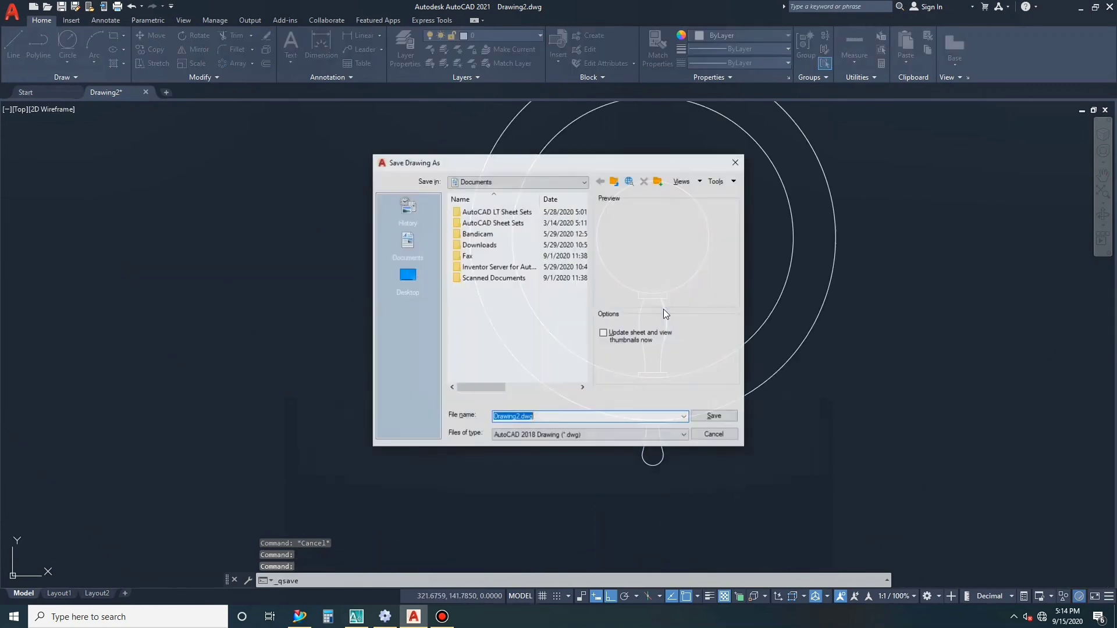
{"action": "key", "text": "Escape"}
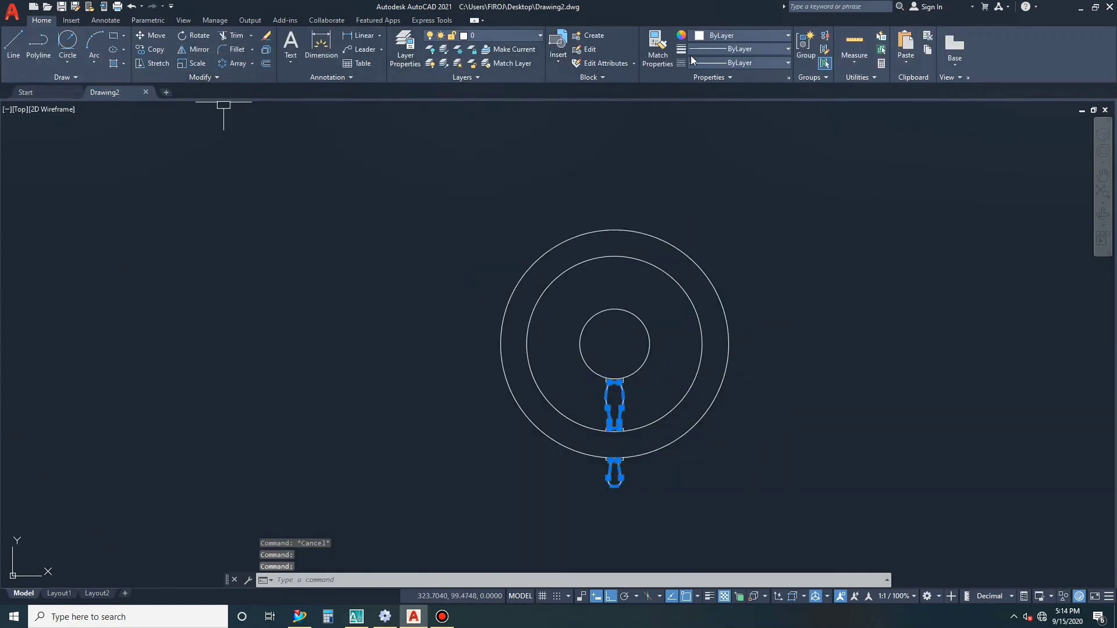
{"action": "left_click", "coordinate": [704, 37]}
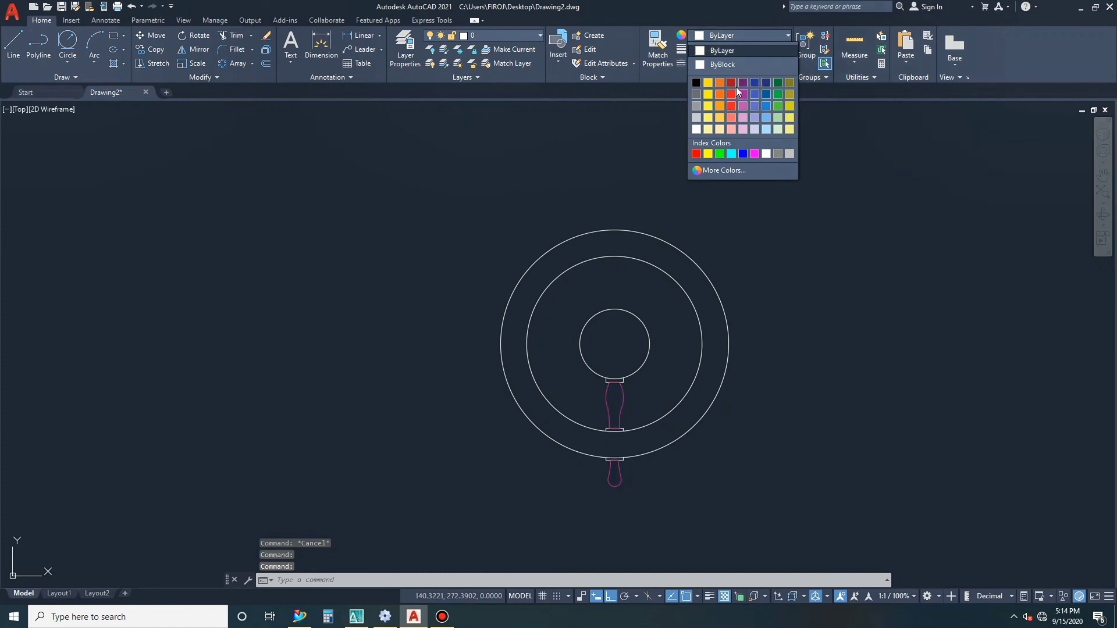
{"action": "left_click", "coordinate": [730, 94]}
{"action": "key", "text": "Escape"}
- Select the upper spoke piece and lower handle and check their colour list
{"action": "left_click", "coordinate": [606, 354]}
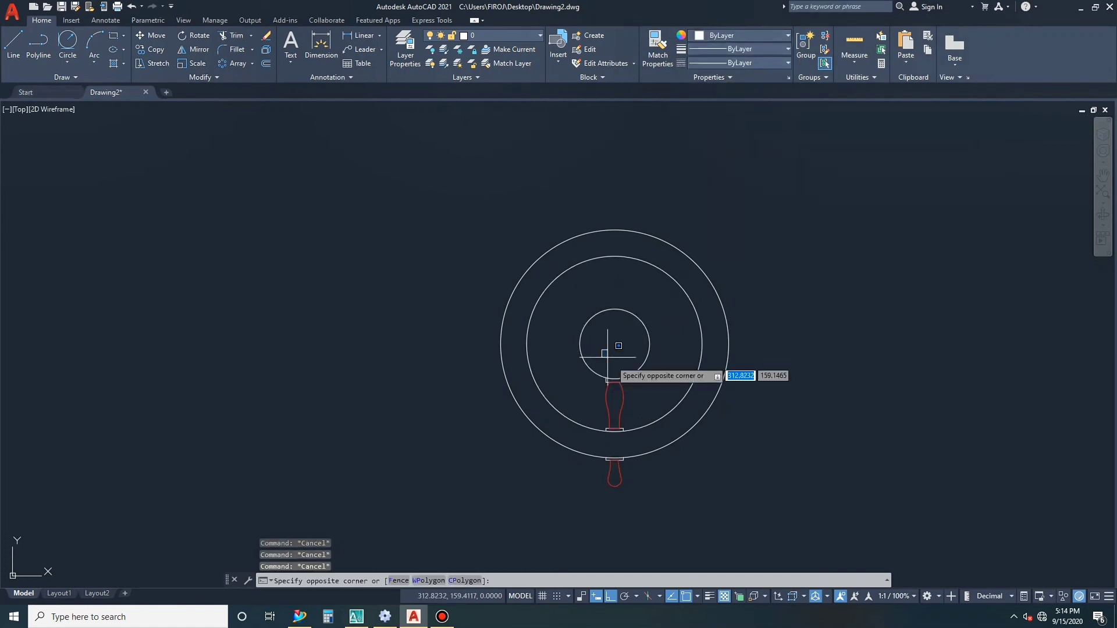
{"action": "left_click", "coordinate": [638, 394]}
{"action": "left_click", "coordinate": [624, 453]}
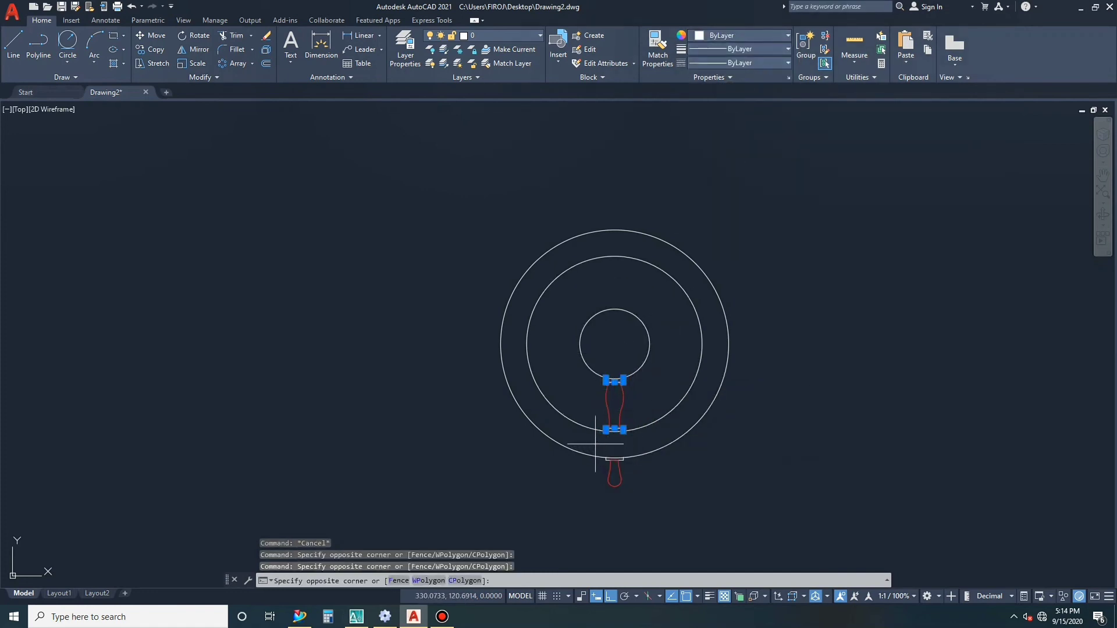
{"action": "left_click", "coordinate": [638, 465]}
{"action": "left_click", "coordinate": [720, 36]}
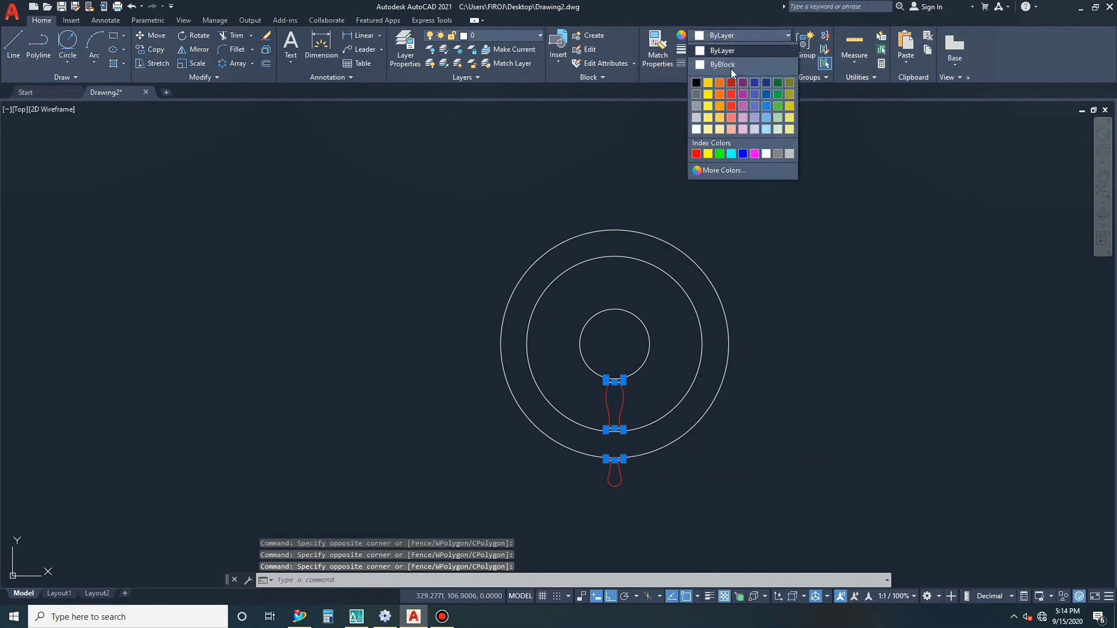
{"action": "key", "text": "Escape"}
{"action": "key", "text": "Escape"}
{"action": "key", "text": "Escape"}
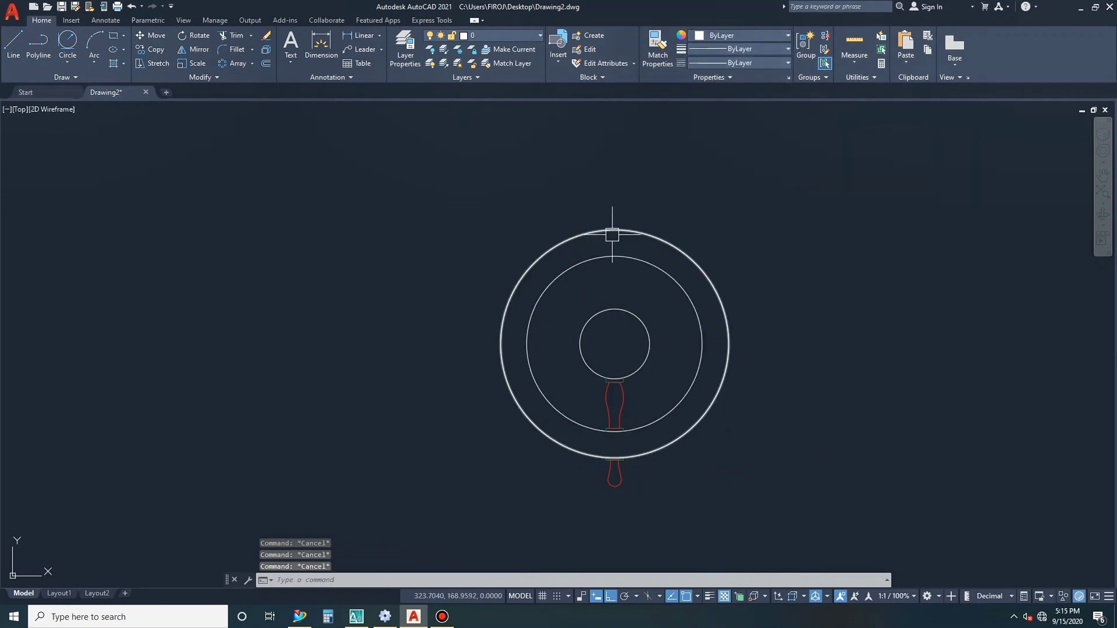
- Window-select the whole spoke and handle and start the AR array command
{"action": "left_click", "coordinate": [594, 341]}
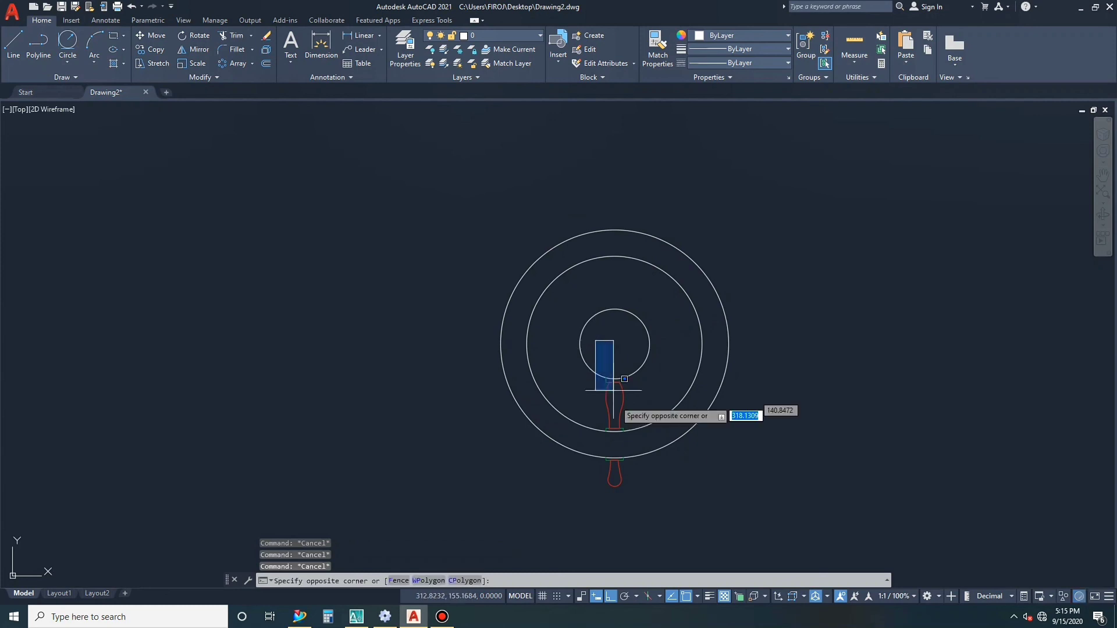
{"action": "left_click", "coordinate": [644, 501]}
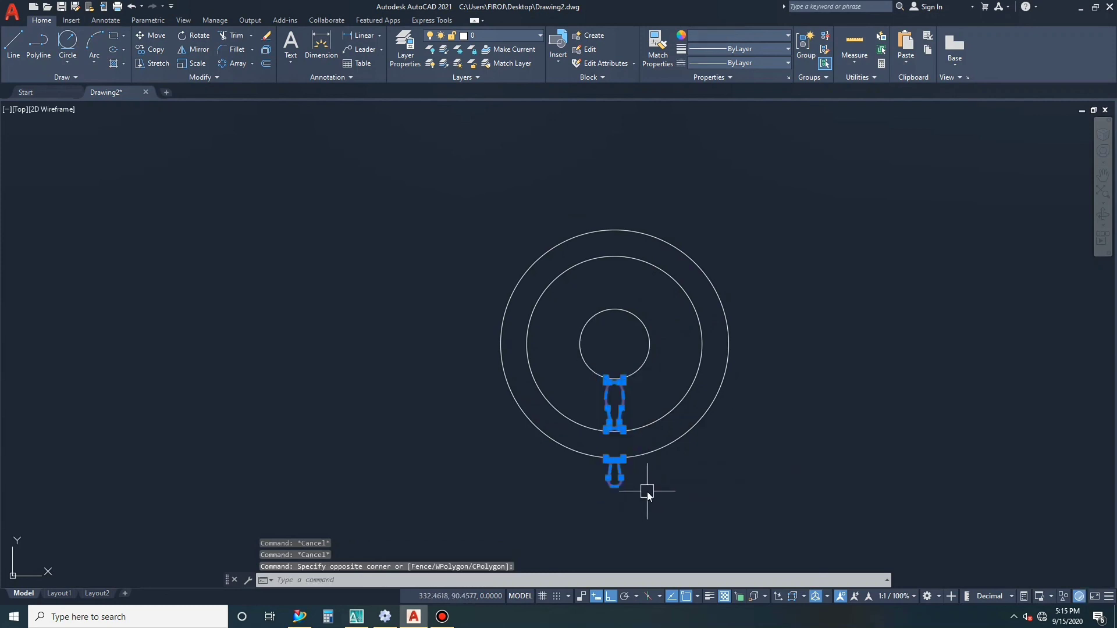
{"action": "type", "text": "ar"}
{"action": "key", "text": "Return"}
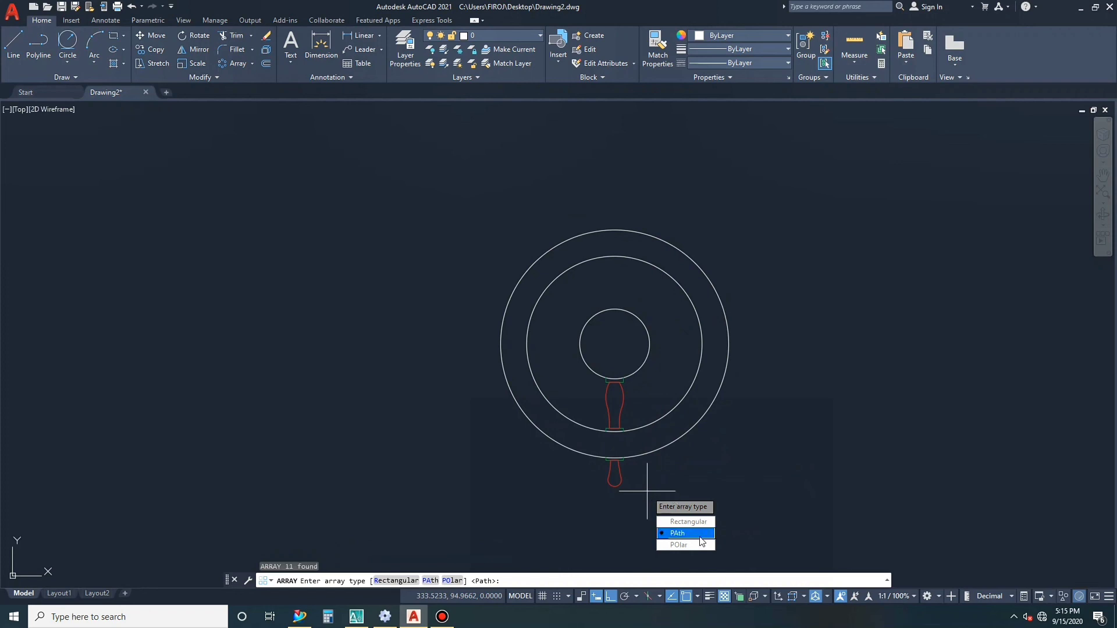
- Polar-array the spoke and handle as 12 items around the hub centre
{"action": "key", "text": "Escape"}
{"action": "left_click", "coordinate": [277, 91]}
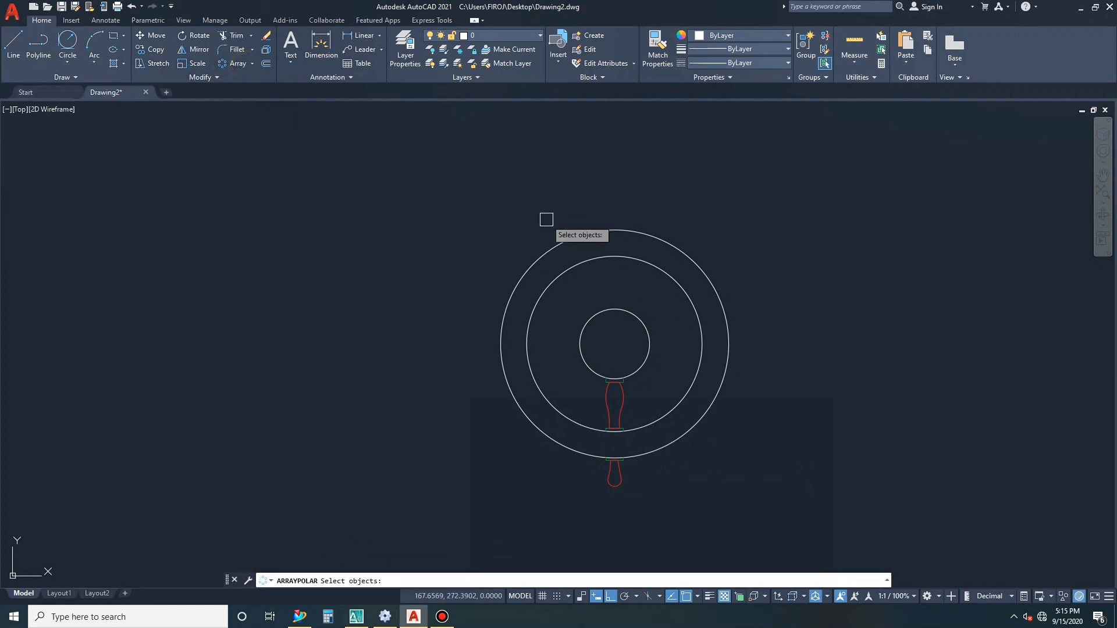
{"action": "left_click", "coordinate": [564, 364]}
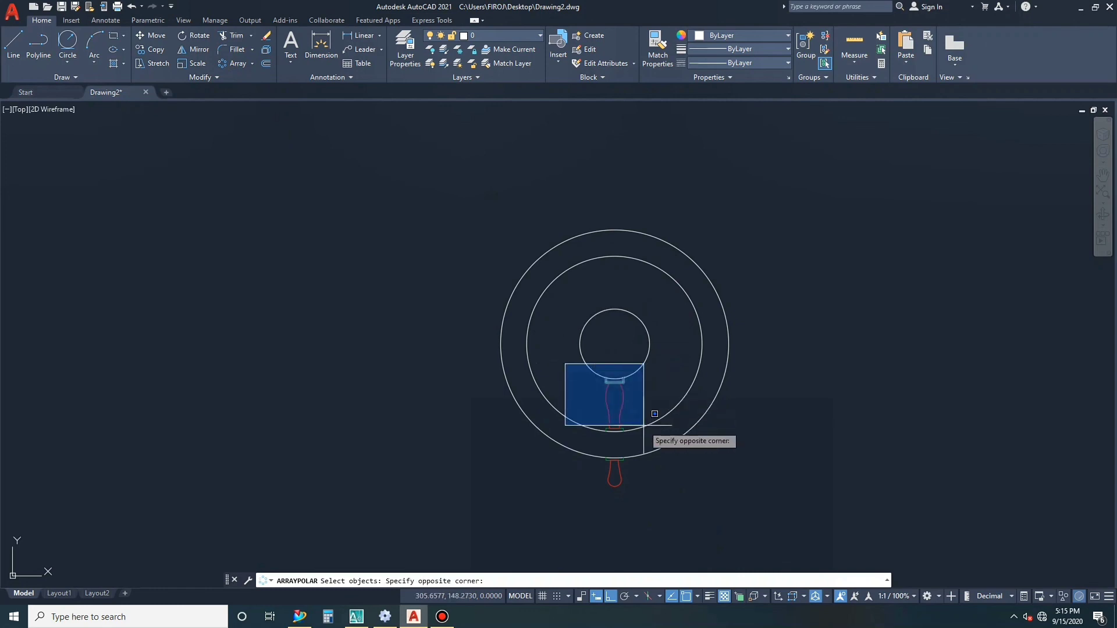
{"action": "left_click", "coordinate": [644, 497]}
{"action": "key", "text": "Return"}
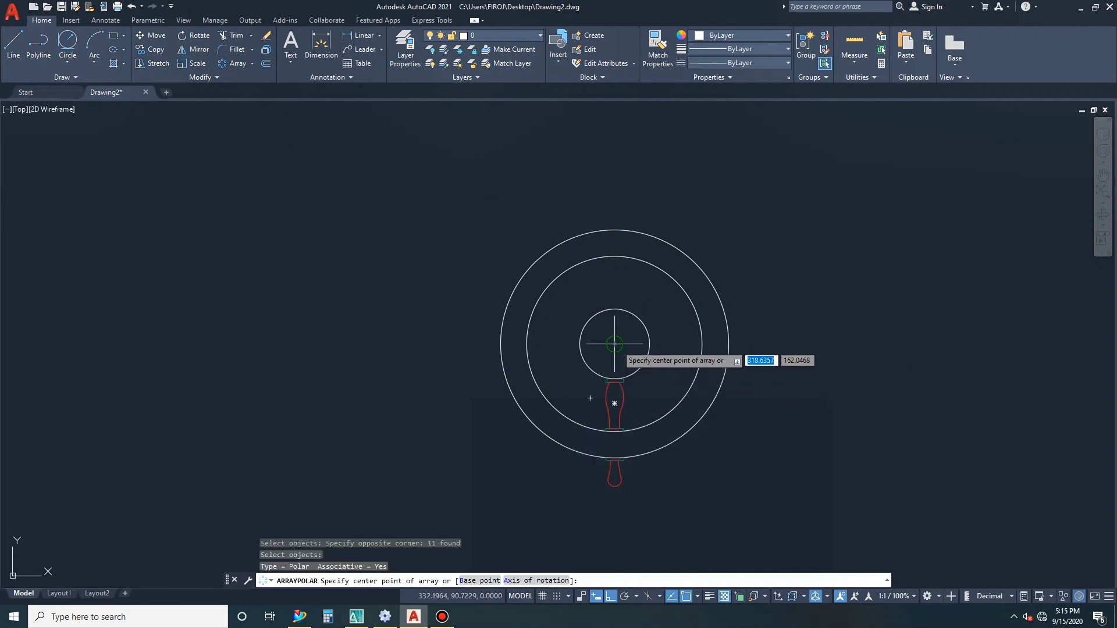
{"action": "left_click", "coordinate": [614, 344]}
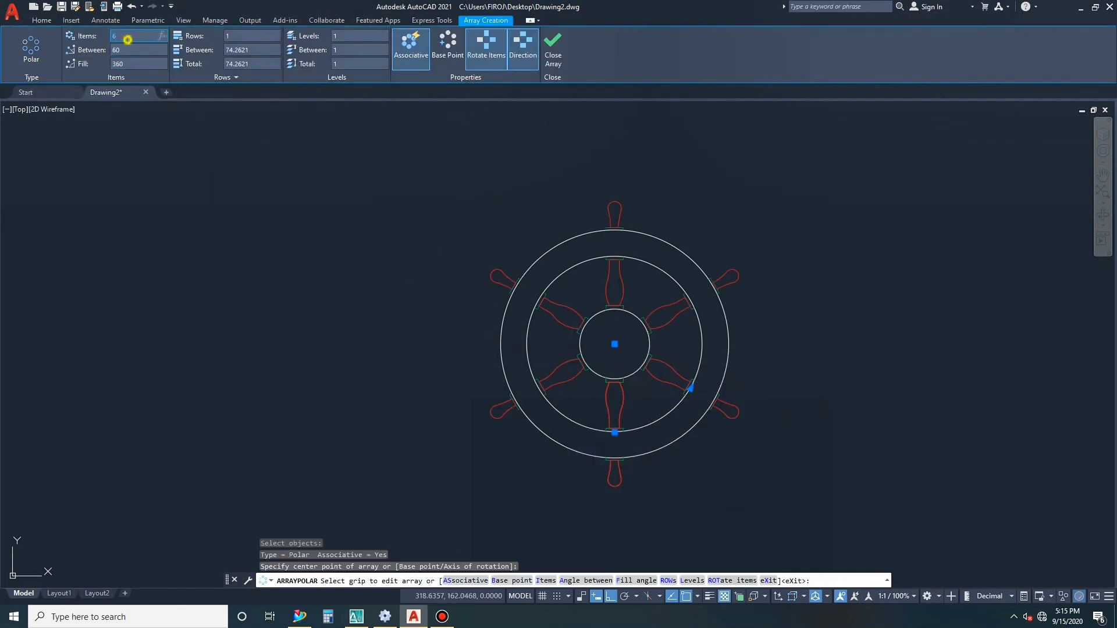
{"action": "type", "text": "12"}
{"action": "key", "text": "Return"}
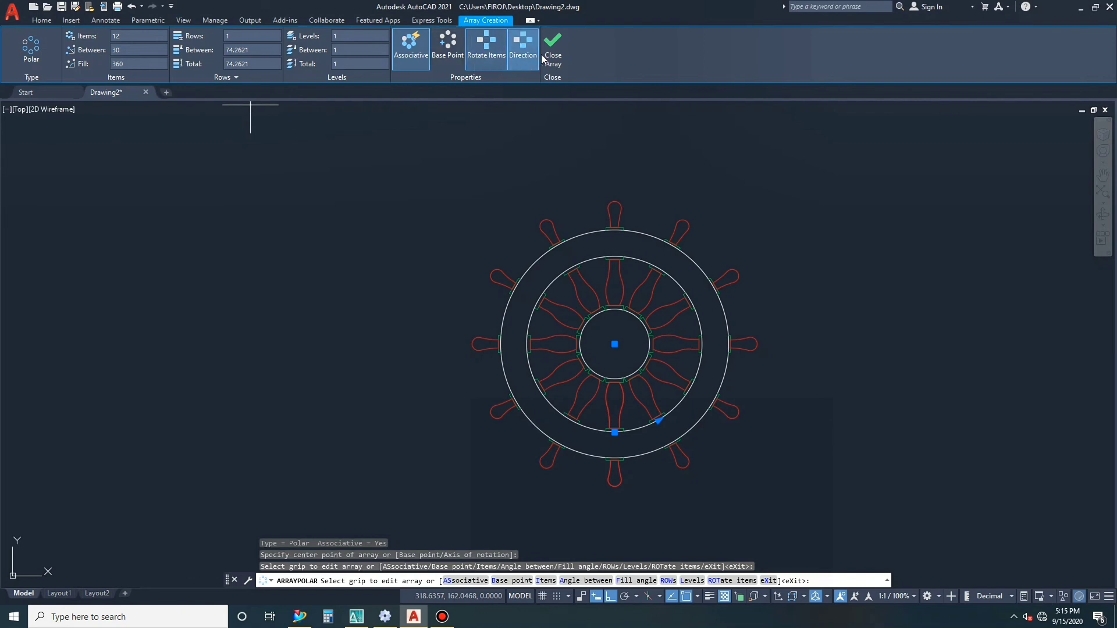
{"action": "left_click", "coordinate": [552, 49]}
- Set the inner and outer rim circles' colour to Green
{"action": "key", "text": "Escape"}
{"action": "key", "text": "Escape"}
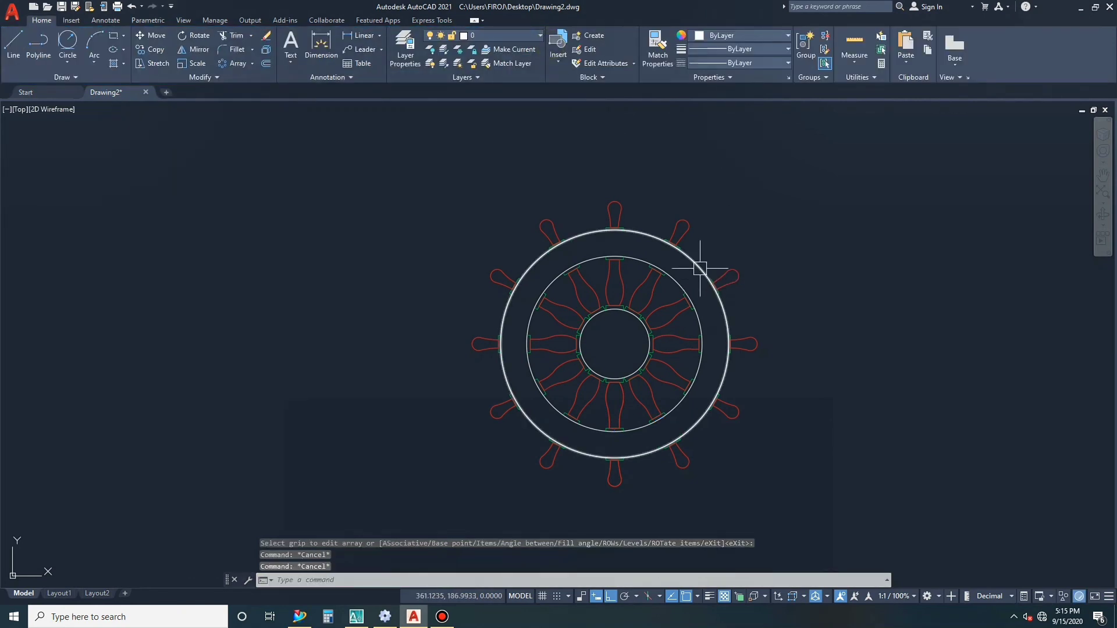
{"action": "left_click", "coordinate": [704, 264]}
{"action": "key", "text": "Escape"}
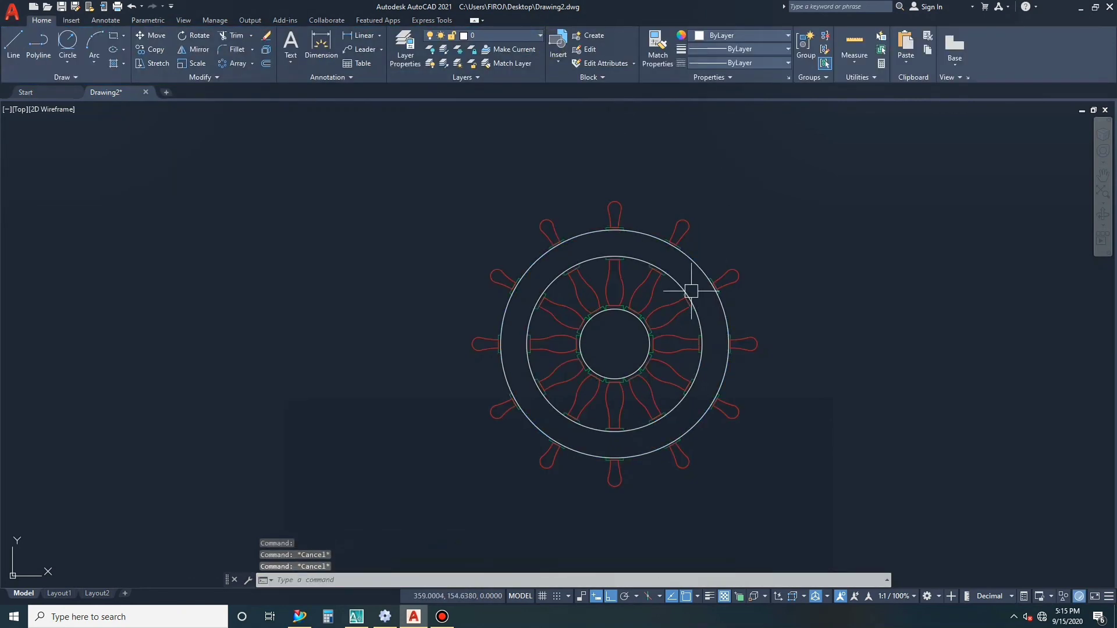
{"action": "left_click", "coordinate": [680, 280]}
{"action": "left_click", "coordinate": [683, 250]}
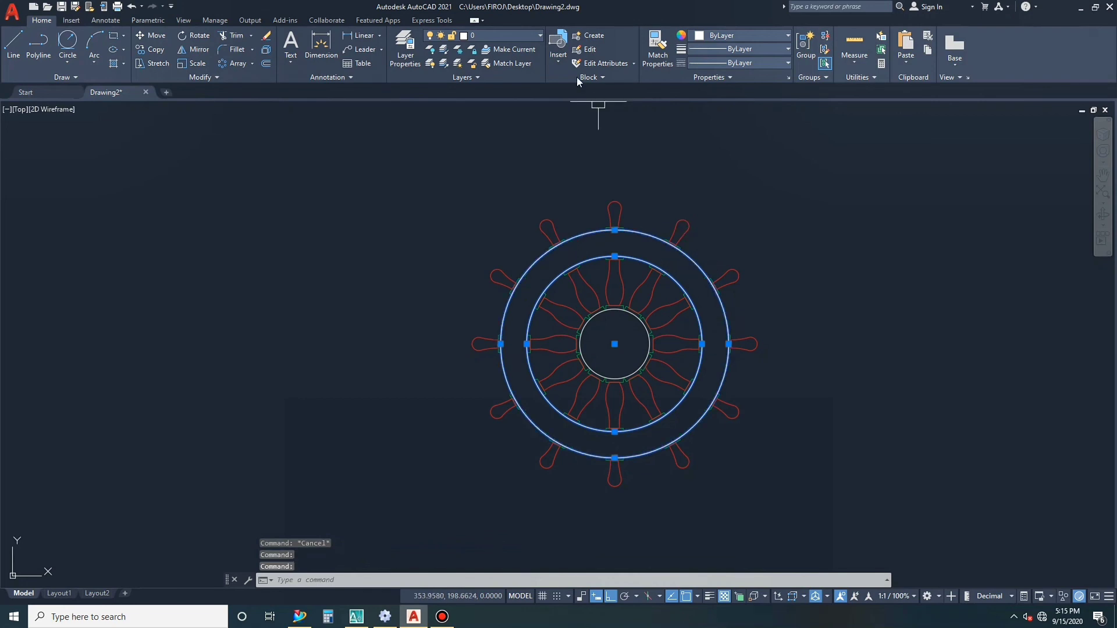
{"action": "left_click", "coordinate": [698, 36]}
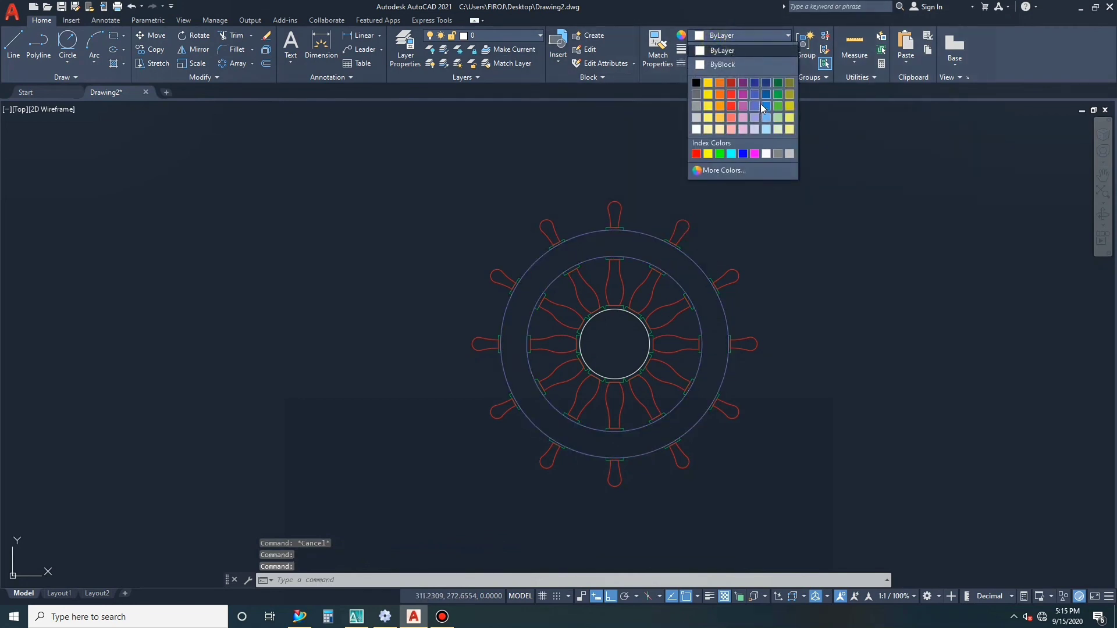
{"action": "key", "text": "Escape"}
{"action": "key", "text": "Escape"}
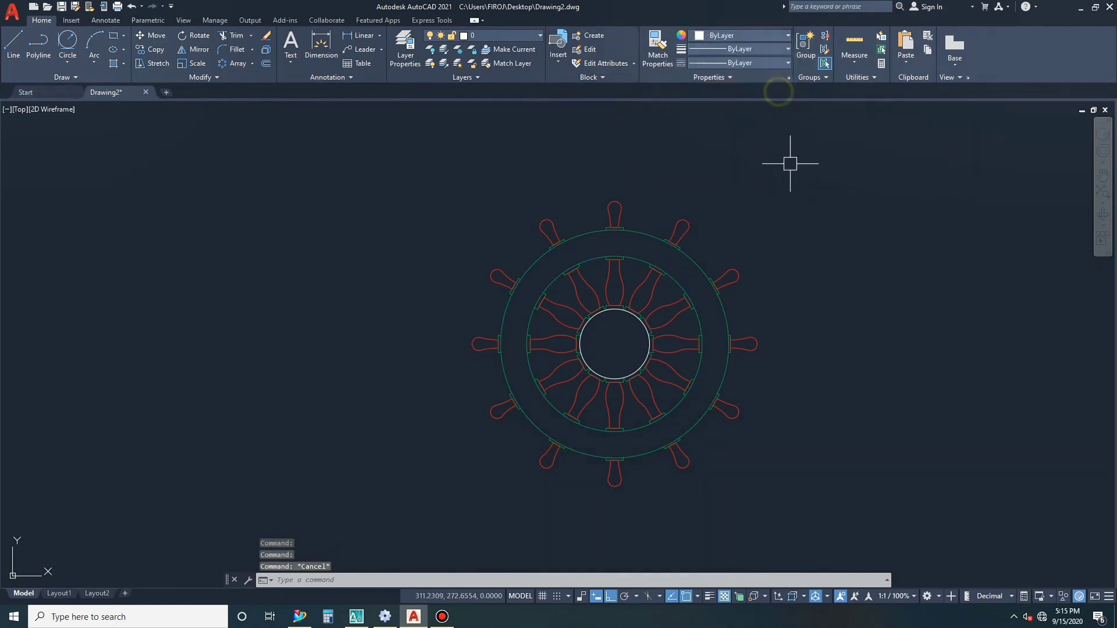
{"action": "scroll", "coordinate": [743, 391], "scroll_direction": "down", "scroll_amount": 2}
{"action": "scroll", "coordinate": [750, 398], "scroll_direction": "down", "scroll_amount": 2}
{"action": "scroll", "coordinate": [750, 399], "scroll_direction": "up", "scroll_amount": 4}
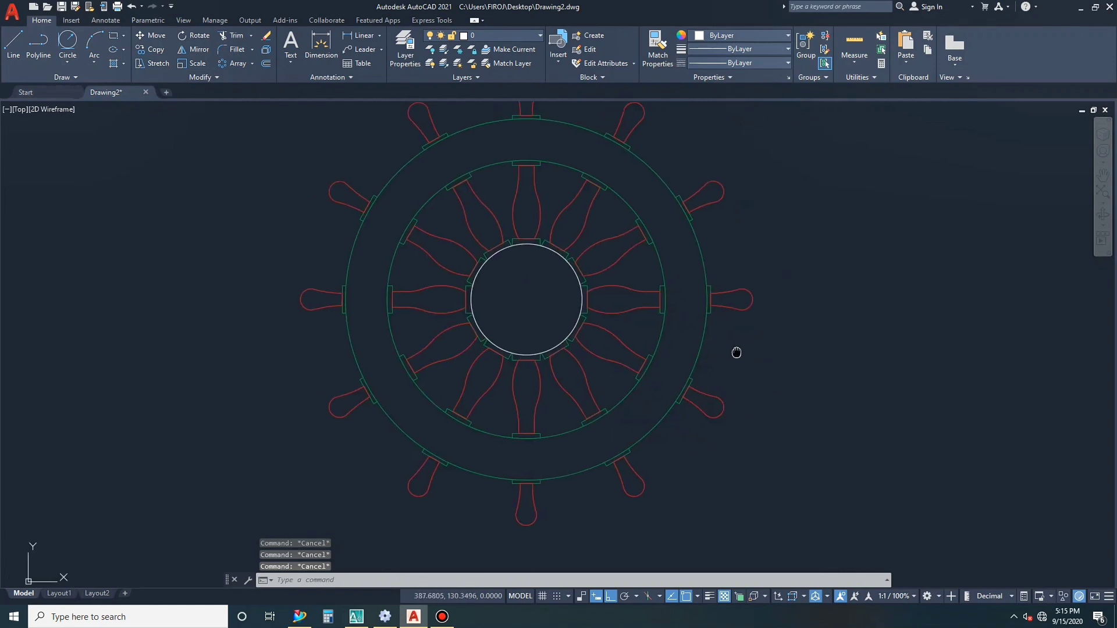
{"action": "scroll", "coordinate": [578, 242], "scroll_direction": "down", "scroll_amount": 2}
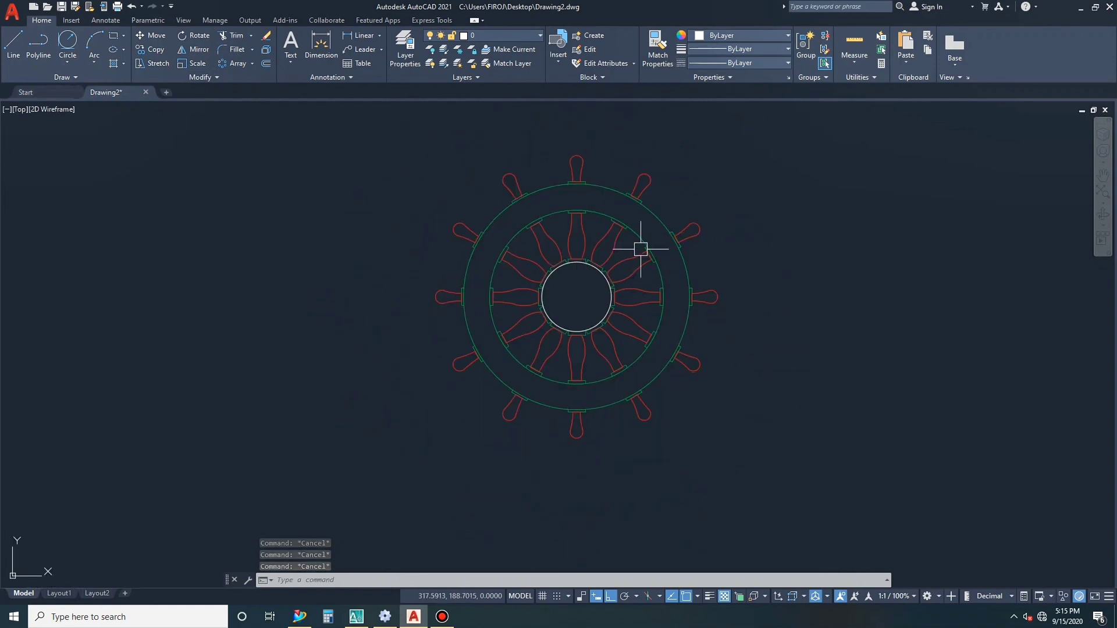